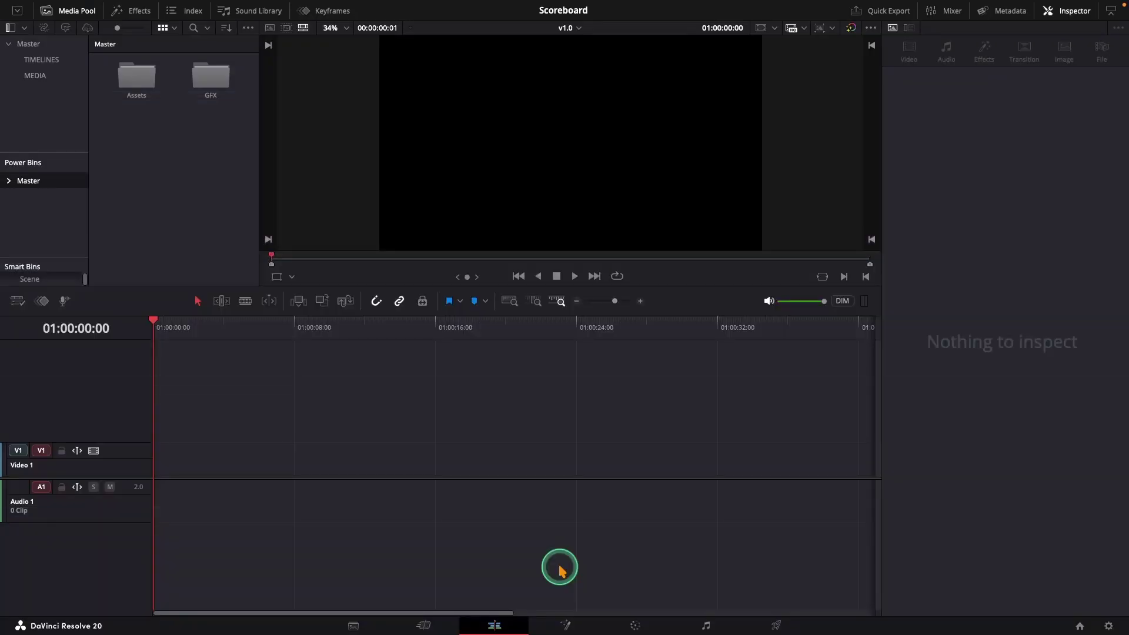
# - Add a Background node to the Fusion composition, wired into MediaOut1
pyautogui.click(567, 624)
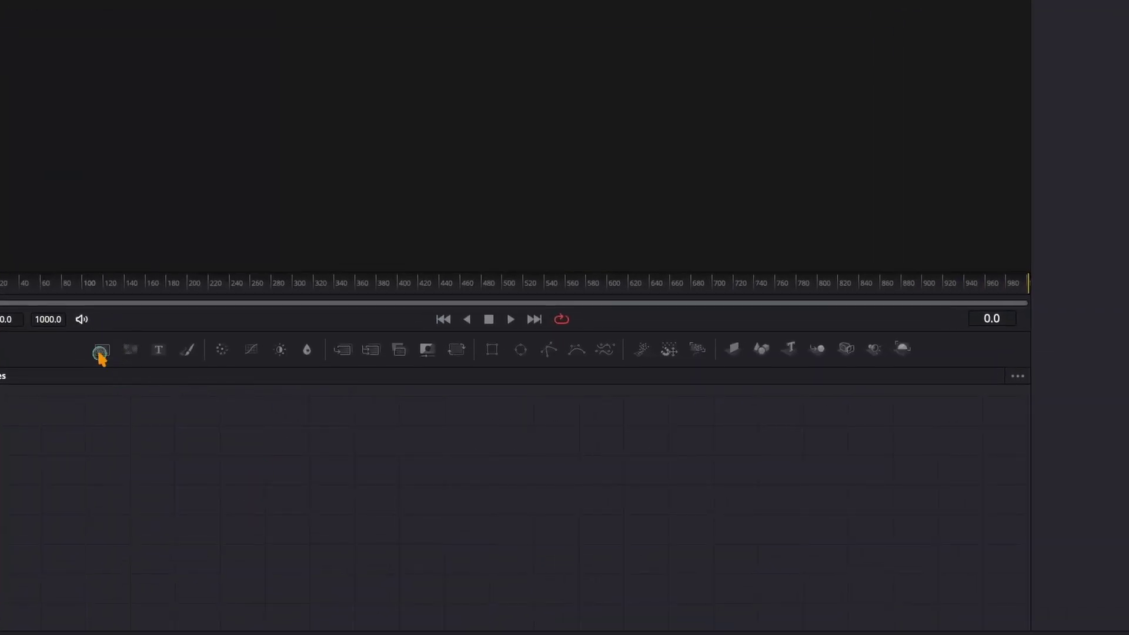
pyautogui.moveTo(101, 351)
pyautogui.mouseDown()
pyautogui.moveTo(64, 575)
pyautogui.moveTo(933, 574)
pyautogui.mouseUp()
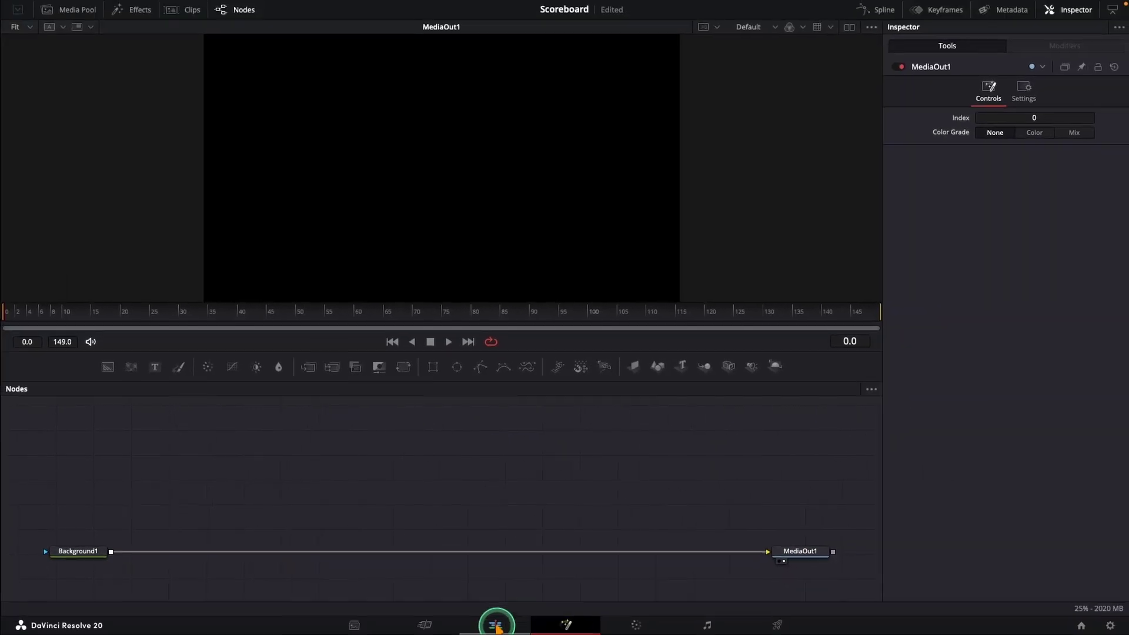
pyautogui.click(495, 625)
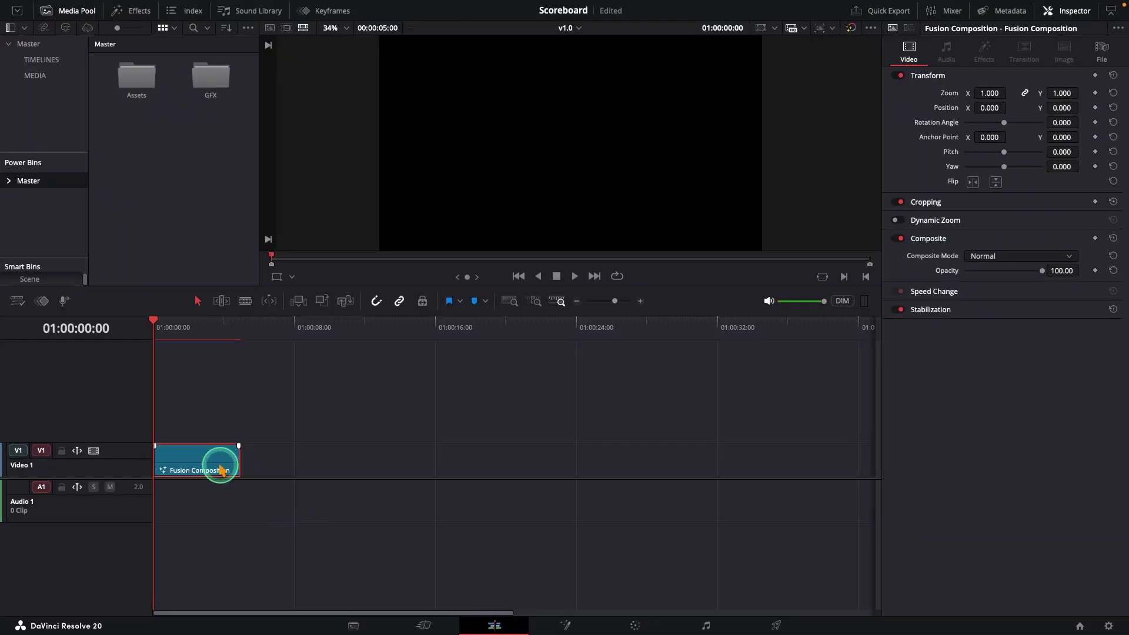
# - Fill Background1 with opaque Brown, keeping Alpha at 1.0
pyautogui.click(569, 625)
pyautogui.click(504, 521)
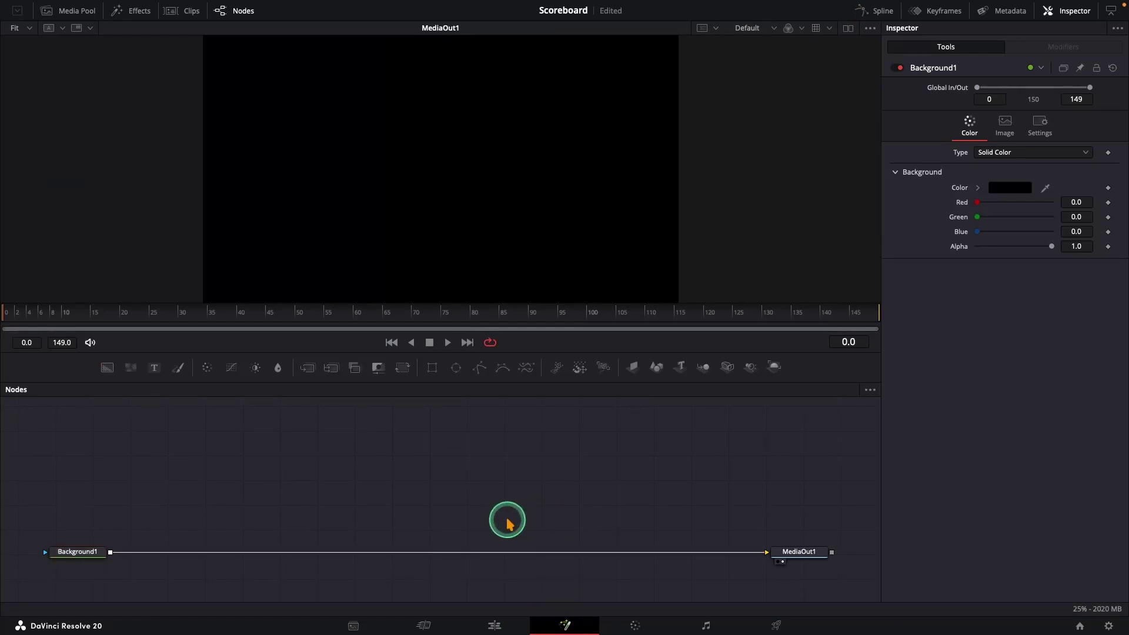
pyautogui.click(76, 550)
pyautogui.click(1022, 191)
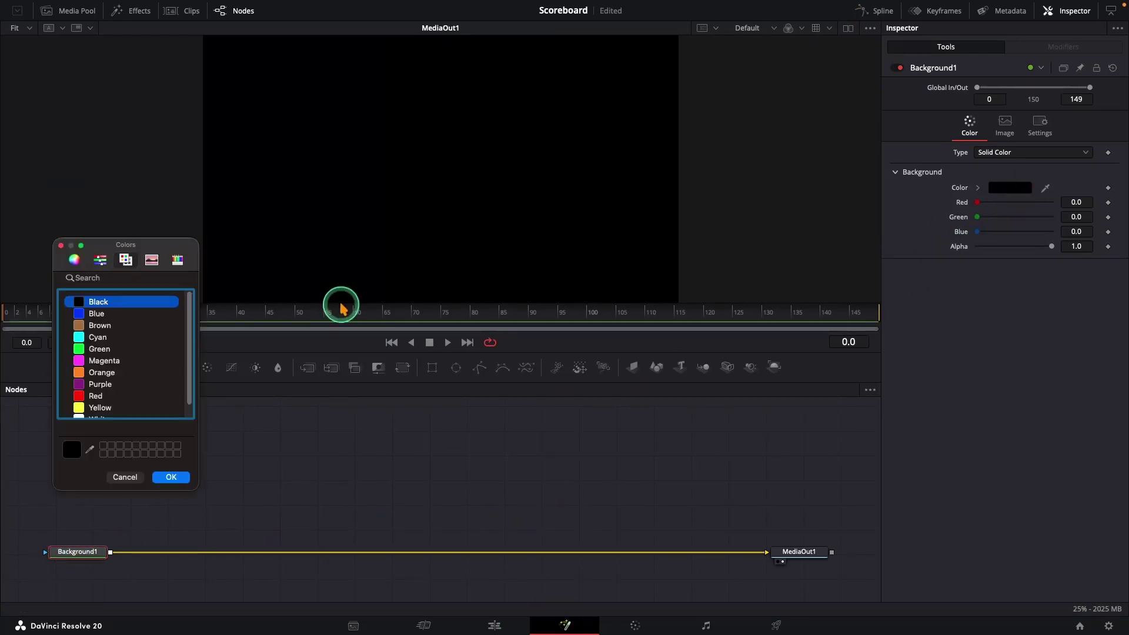
pyautogui.click(96, 325)
pyautogui.click(164, 477)
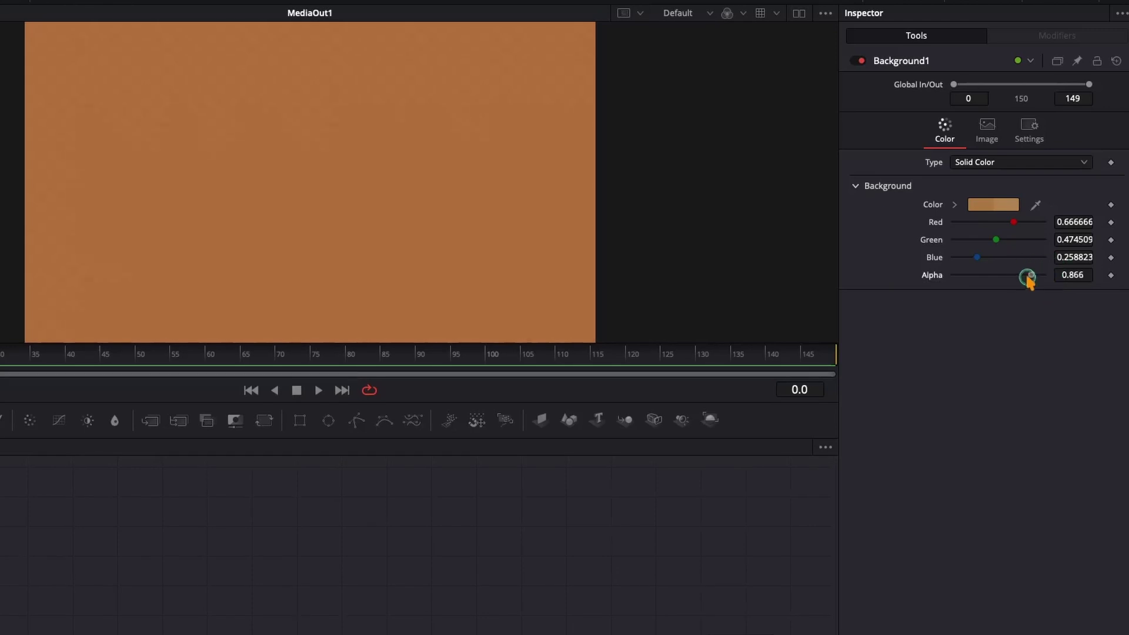
pyautogui.moveTo(1029, 278)
pyautogui.mouseDown()
pyautogui.moveTo(922, 284)
pyautogui.moveTo(1059, 272)
pyautogui.mouseUp()
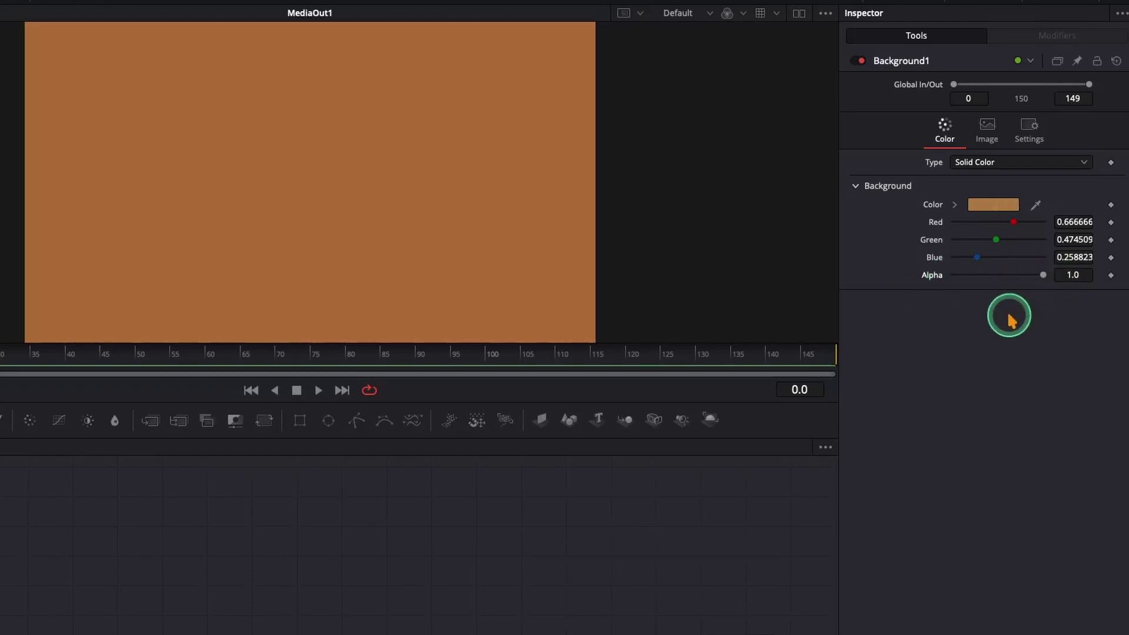
# - Rename the background node to Canvas
pyautogui.rightClick(101, 548)
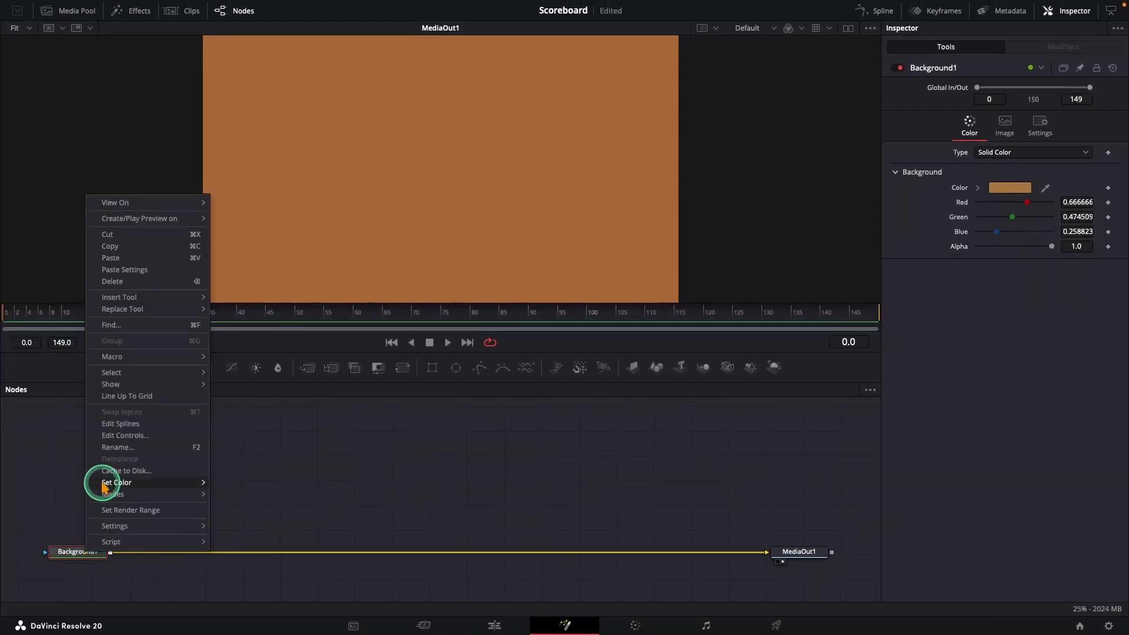
pyautogui.click(117, 449)
pyautogui.write('Canvas')
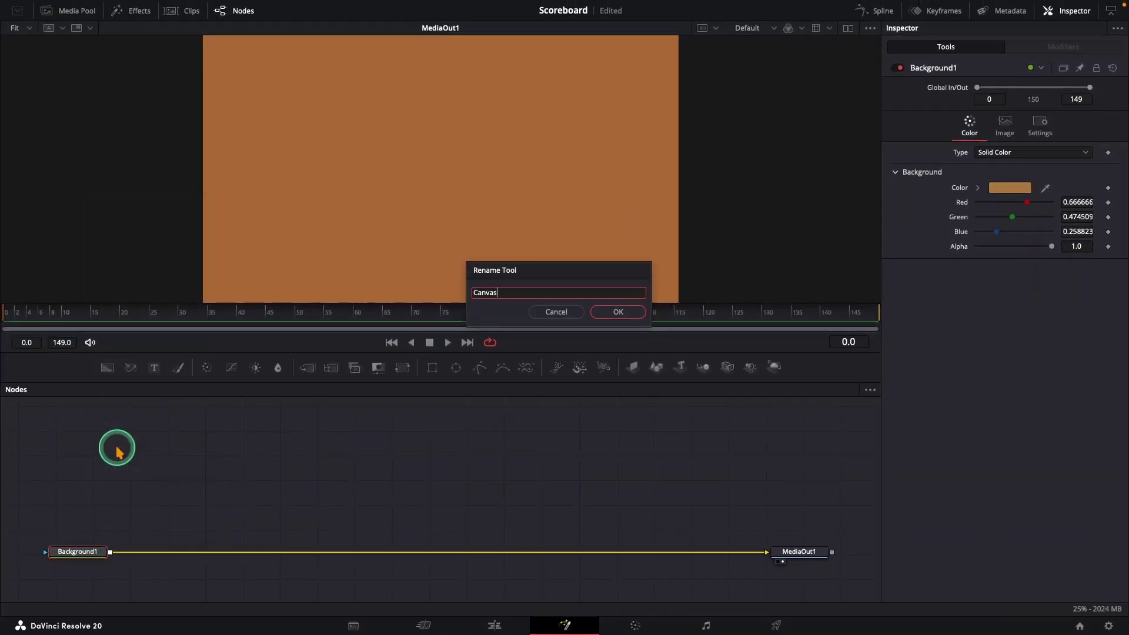
pyautogui.press('Return')
# - Add a Rectangle-masked Background1 and merge it over Canvas as Merge1
pyautogui.click(433, 366)
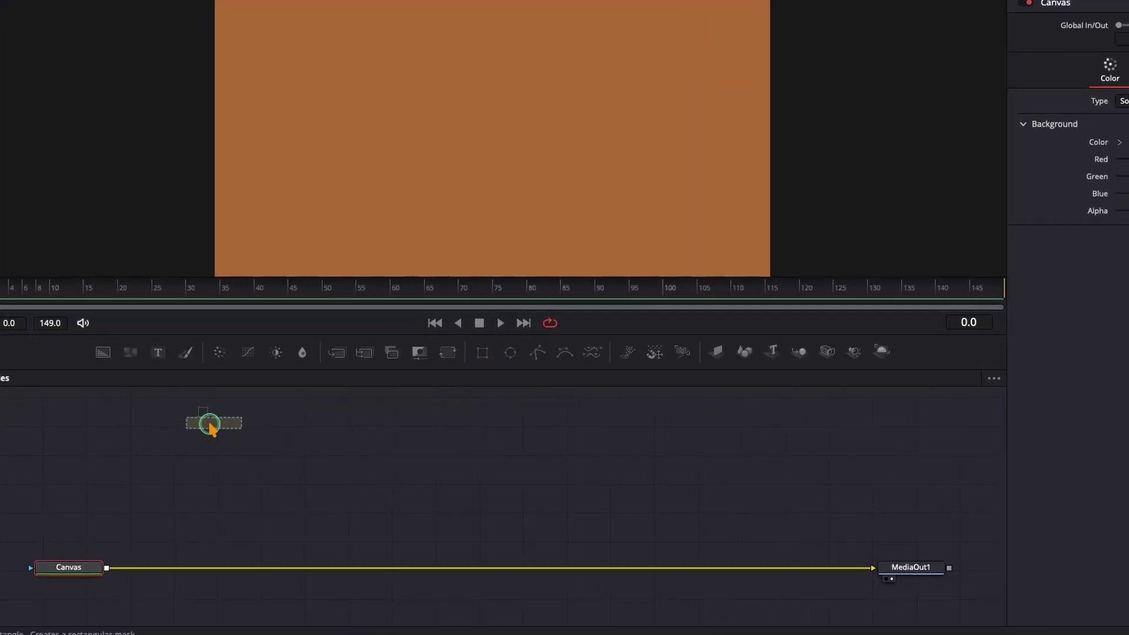
pyautogui.moveTo(101, 349); pyautogui.dragTo(168, 464)
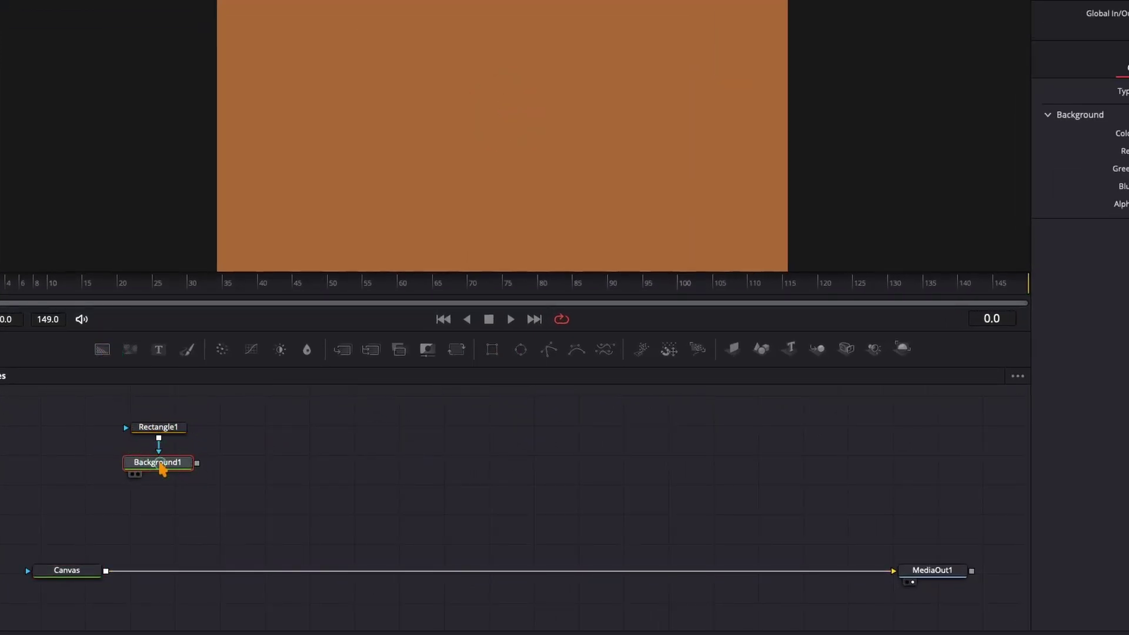
pyautogui.click(229, 458)
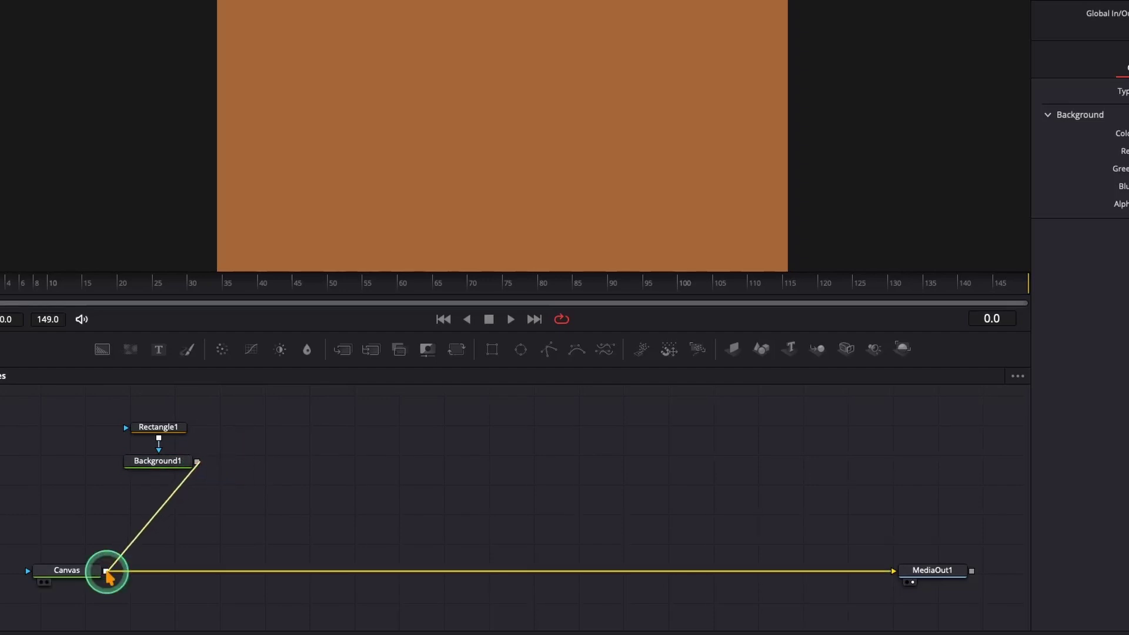
pyautogui.moveTo(130, 541); pyautogui.dragTo(106, 570)
pyautogui.click(168, 464)
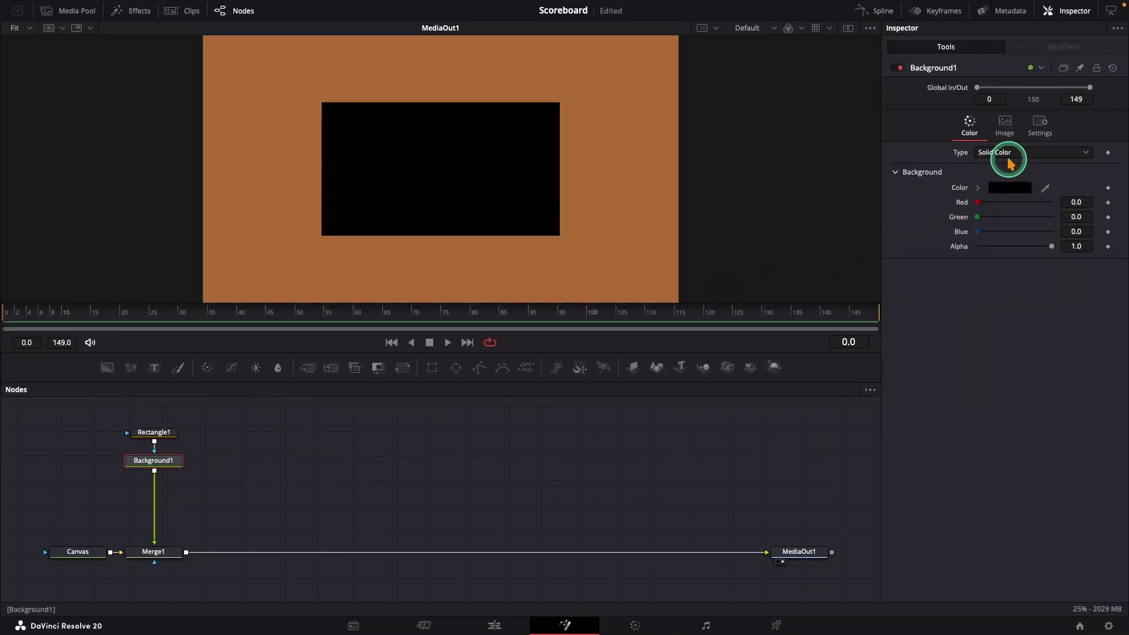
# - Make Background1 a gradient with a dark grey light stop and a shifted black stop
pyautogui.click(1009, 159)
pyautogui.click(1012, 218)
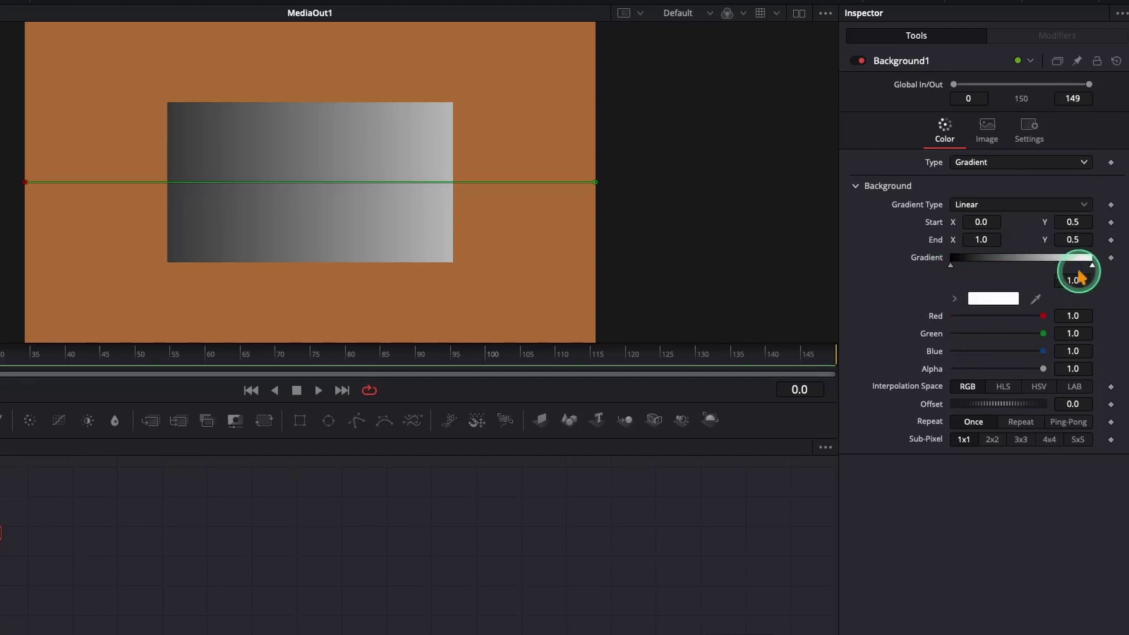
pyautogui.click(993, 299)
pyautogui.click(75, 259)
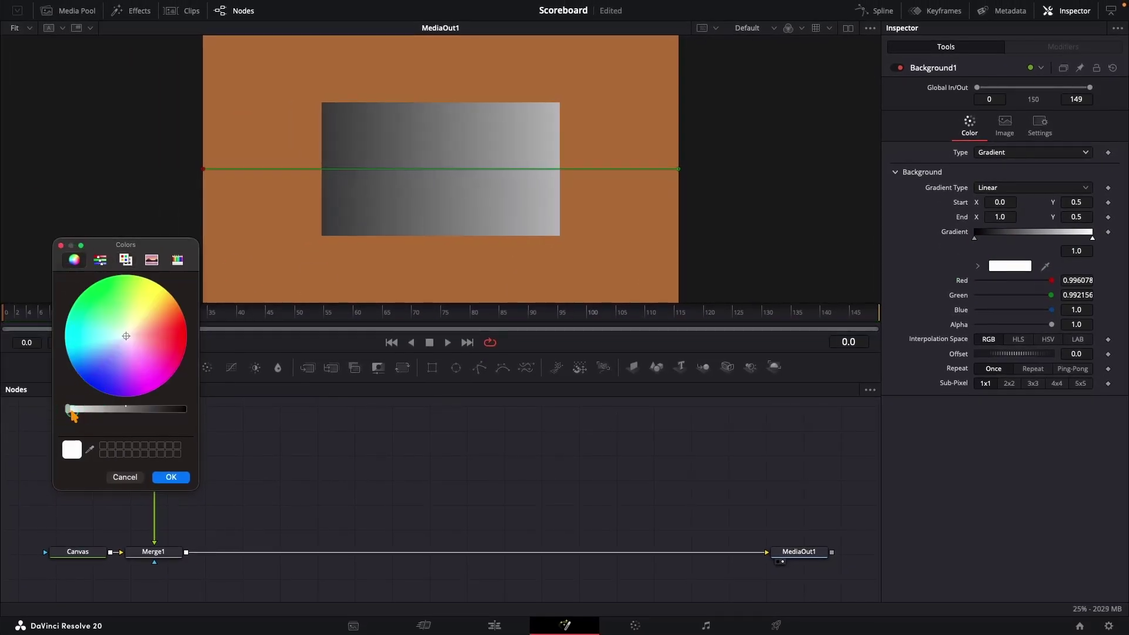
pyautogui.moveTo(73, 414); pyautogui.dragTo(153, 431)
pyautogui.click(170, 476)
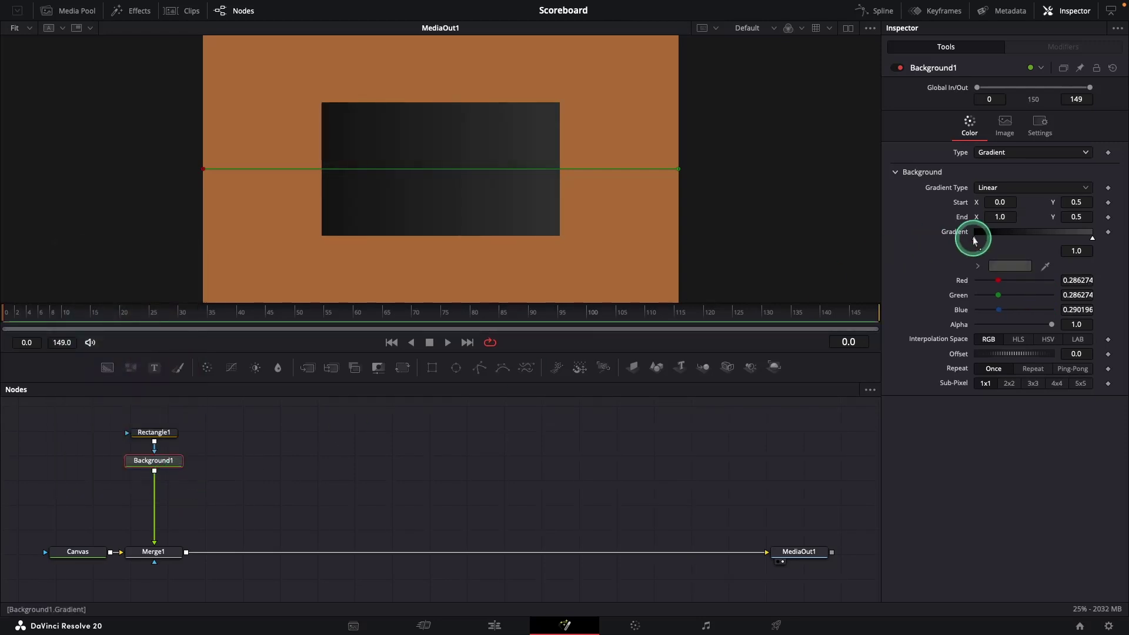
pyautogui.moveTo(974, 241)
pyautogui.mouseDown()
pyautogui.moveTo(1009, 247)
pyautogui.moveTo(985, 256)
pyautogui.moveTo(961, 289)
pyautogui.mouseUp()
# - Size Rectangle1 to width 0.157, height 0.063, corner radius 0.402 and move it top-left
pyautogui.click(145, 434)
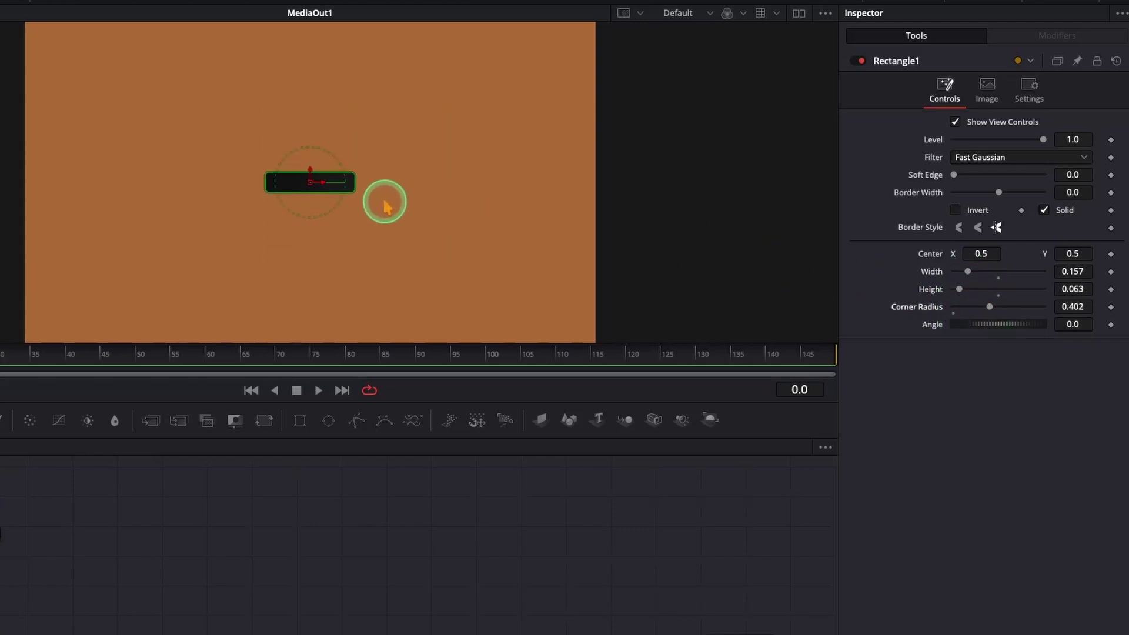
pyautogui.moveTo(441, 168)
pyautogui.mouseDown()
pyautogui.moveTo(278, 64)
pyautogui.moveTo(263, 81)
pyautogui.mouseUp()
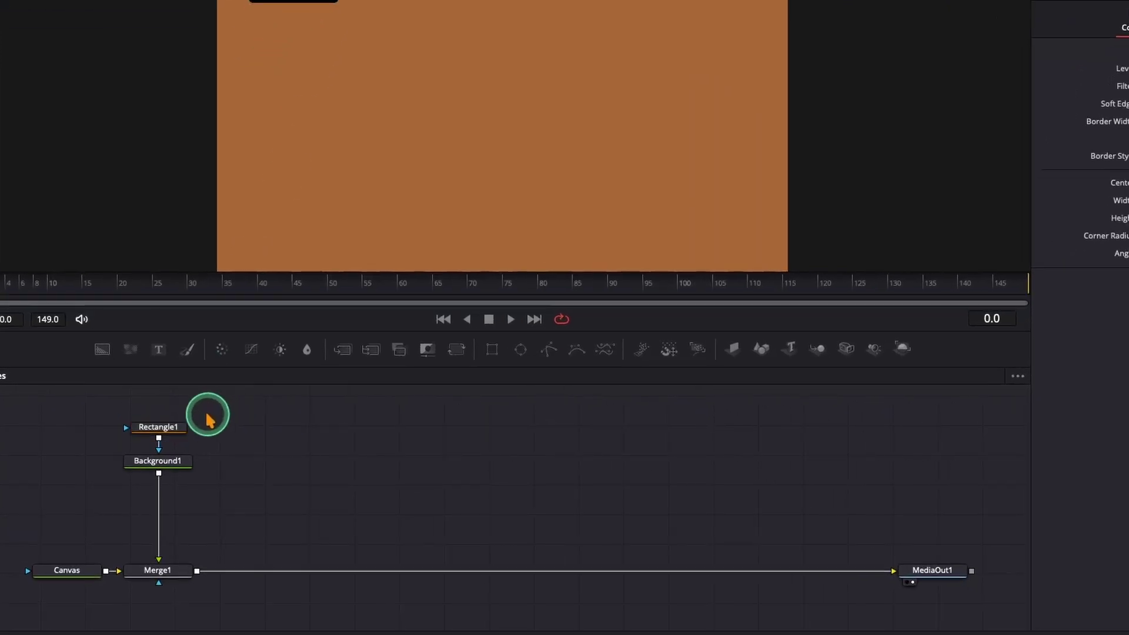
# - Duplicate Rectangle1 and Background1 and merge the copy in as Merge2
pyautogui.moveTo(112, 410); pyautogui.dragTo(206, 486)
pyautogui.rightClick(163, 421)
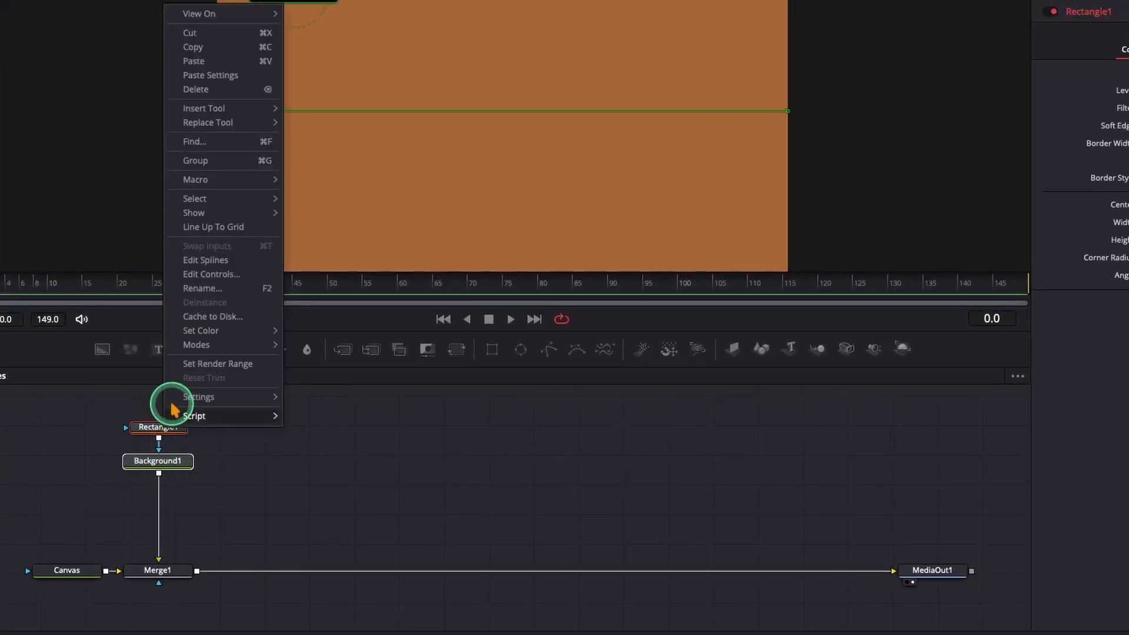
pyautogui.click(236, 51)
pyautogui.rightClick(245, 431)
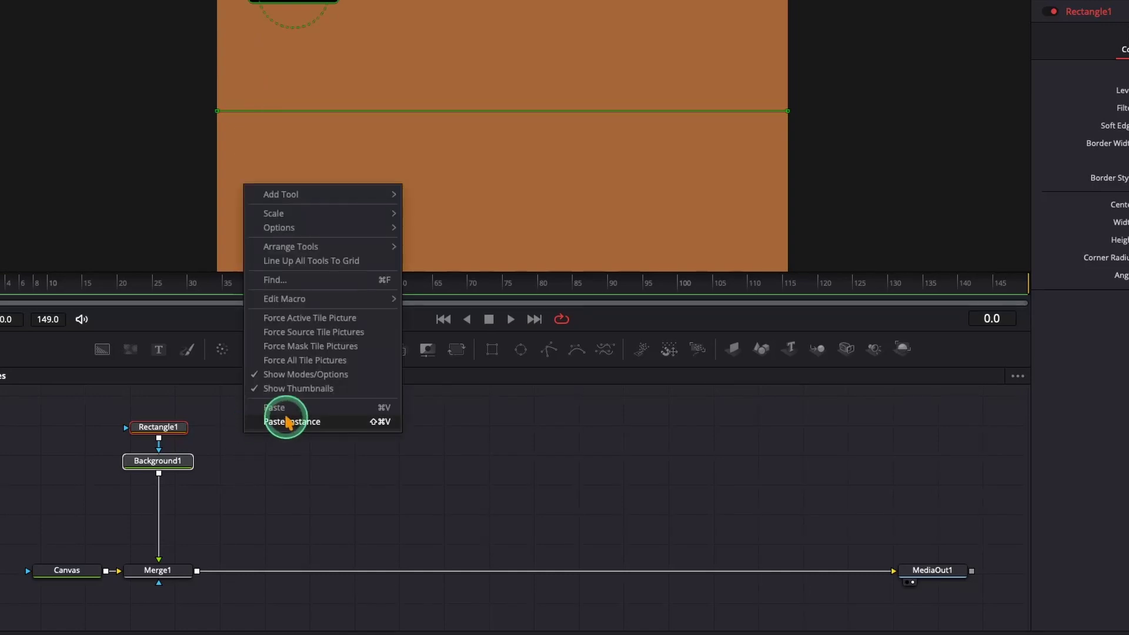
pyautogui.click(291, 415)
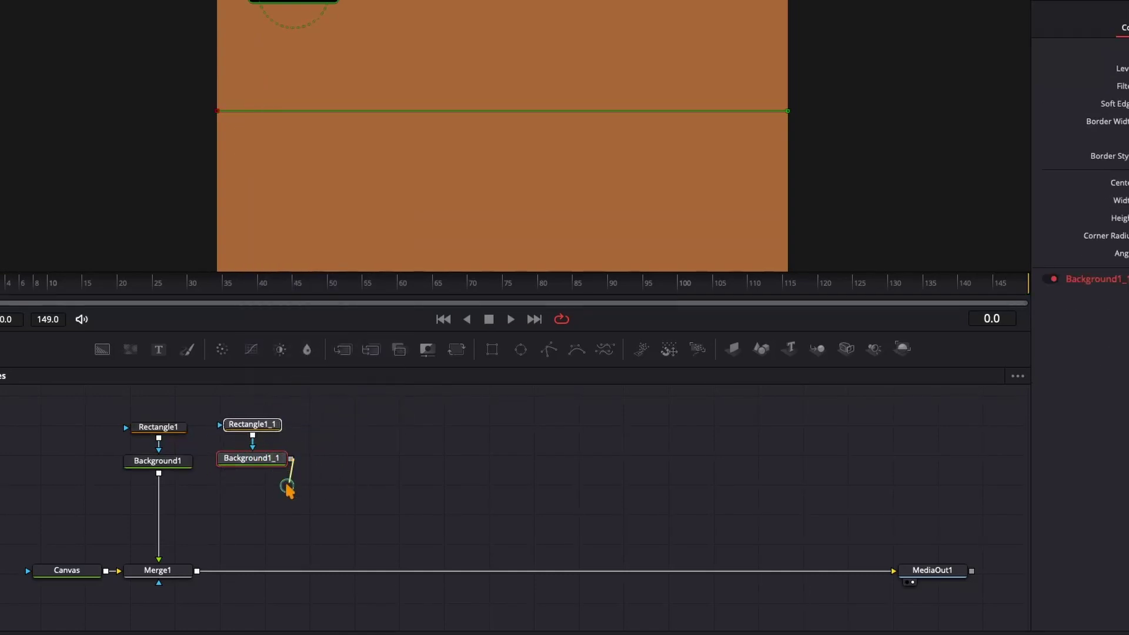
pyautogui.moveTo(285, 462); pyautogui.dragTo(197, 570)
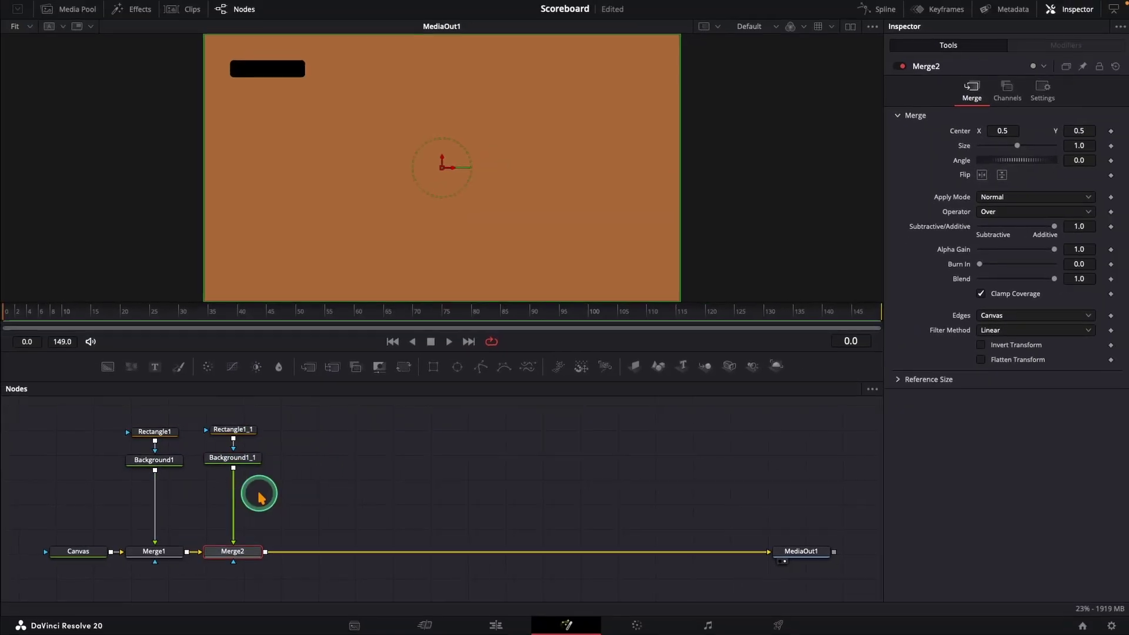
# - Give Background1_1 a solid, slightly darkened green fill
pyautogui.click(242, 458)
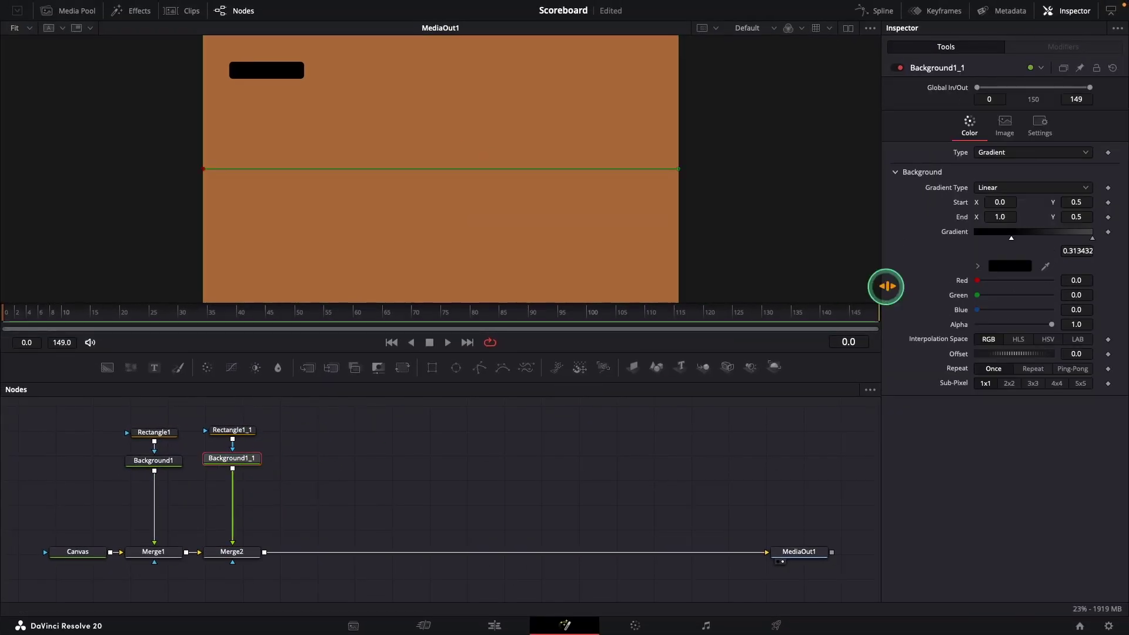
pyautogui.click(1017, 156)
pyautogui.click(1006, 189)
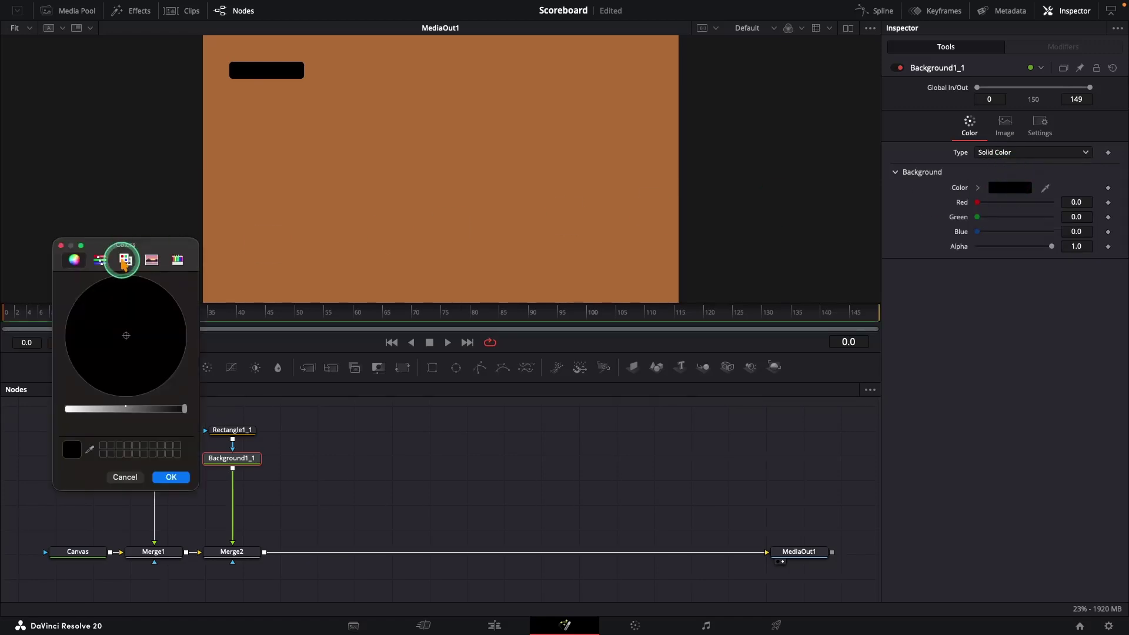
pyautogui.click(124, 260)
pyautogui.click(102, 340)
pyautogui.click(74, 260)
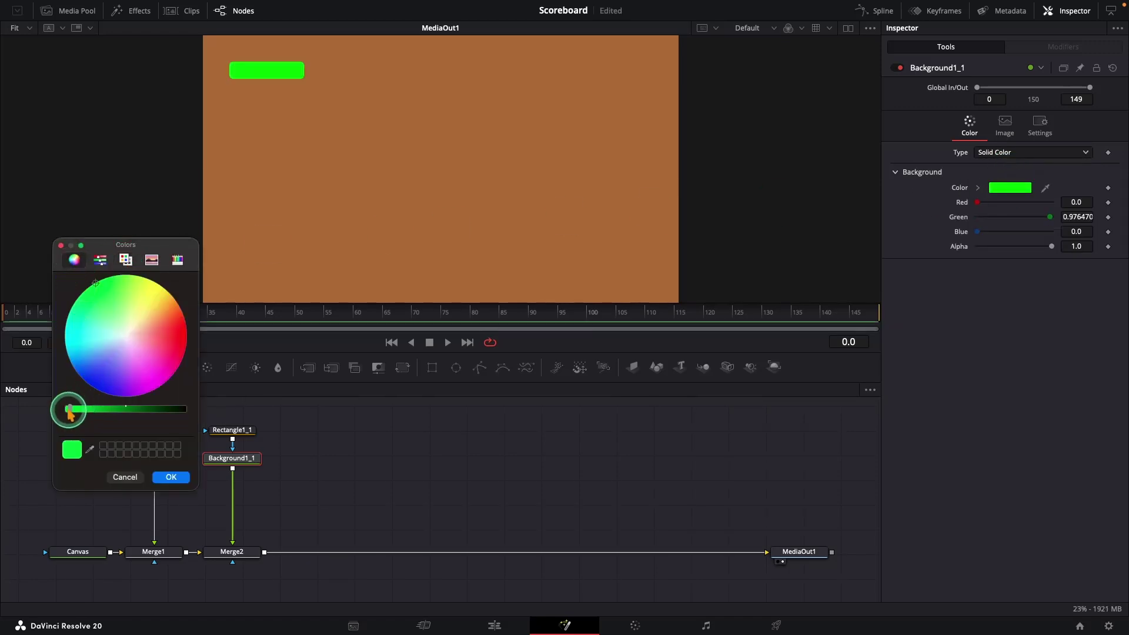
pyautogui.moveTo(69, 413); pyautogui.dragTo(118, 411)
pyautogui.click(167, 478)
# - Narrow the copied rectangle to width 0.033 and shift it right
pyautogui.click(244, 431)
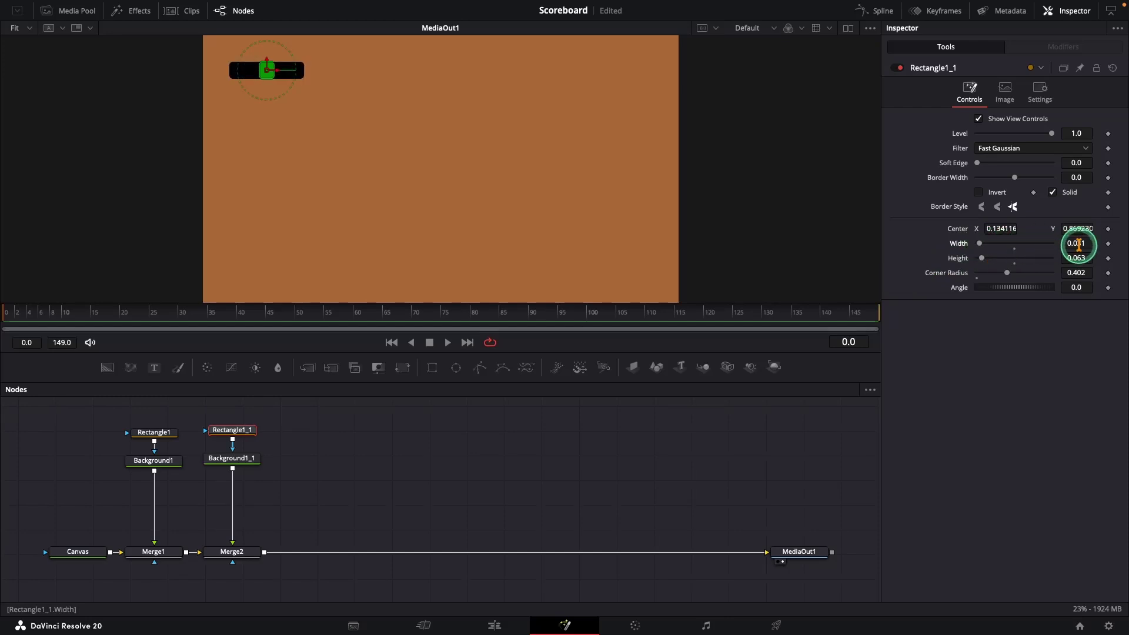
pyautogui.moveTo(1010, 232); pyautogui.dragTo(993, 231)
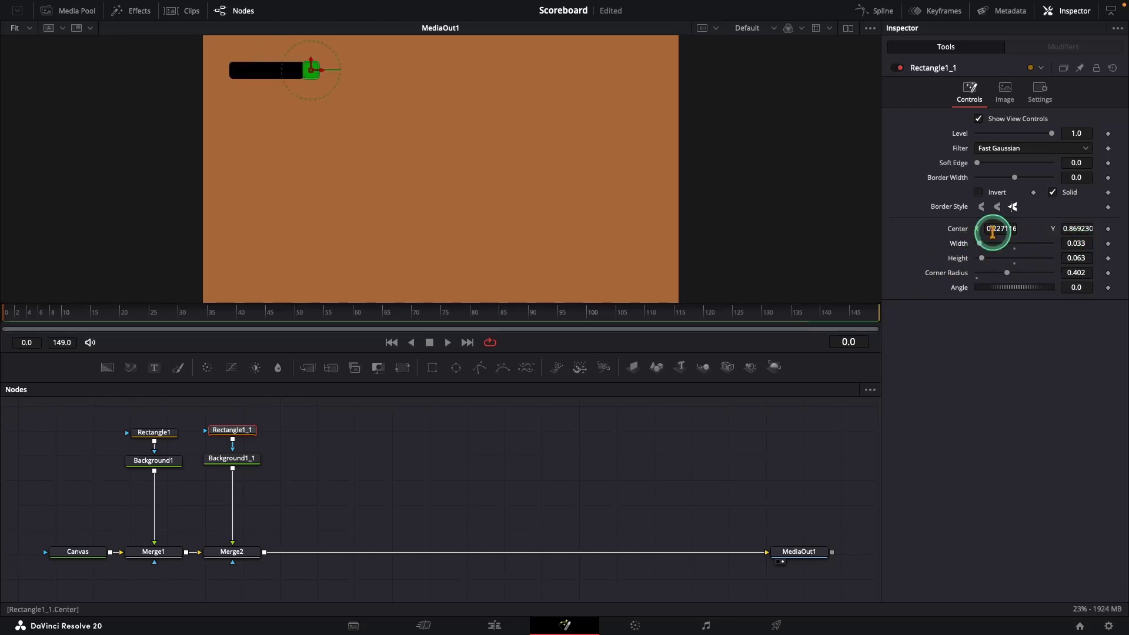
pyautogui.click(280, 499)
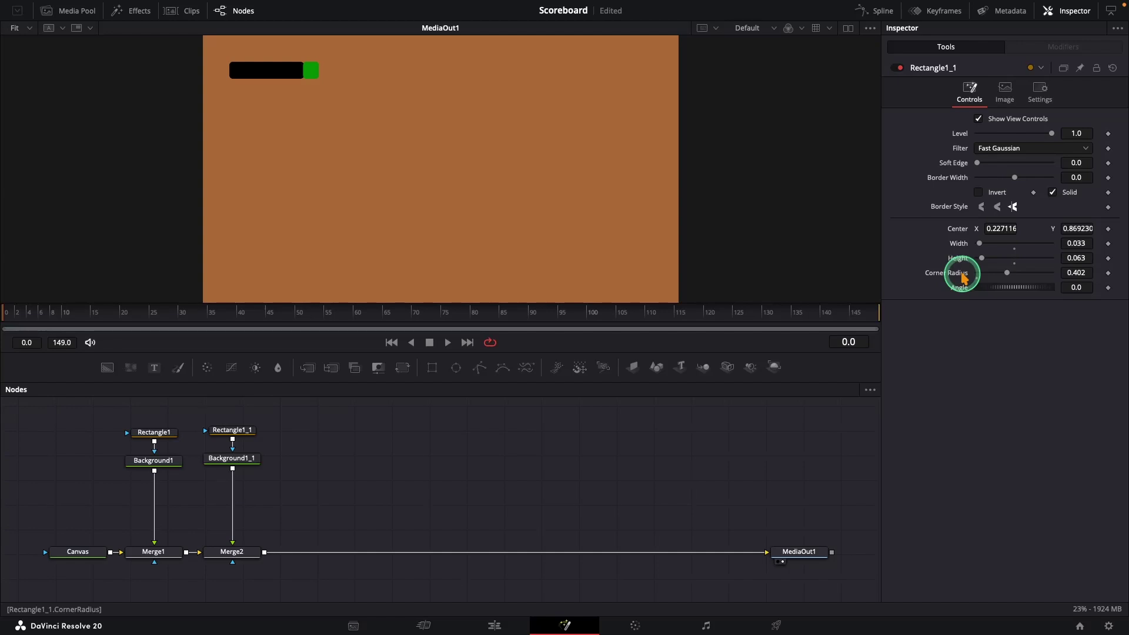
# - Slide the green square right, then paste a third node copy merged as Merge3
pyautogui.moveTo(1064, 237); pyautogui.dragTo(574, 244)
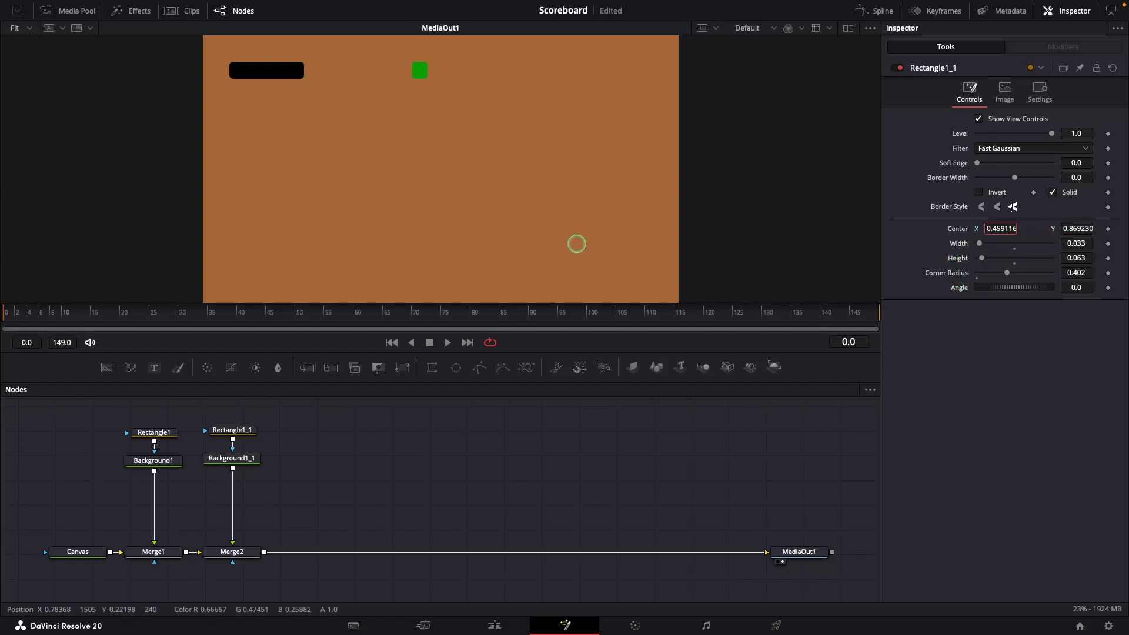
pyautogui.moveTo(115, 427); pyautogui.dragTo(169, 474)
pyautogui.rightClick(157, 423)
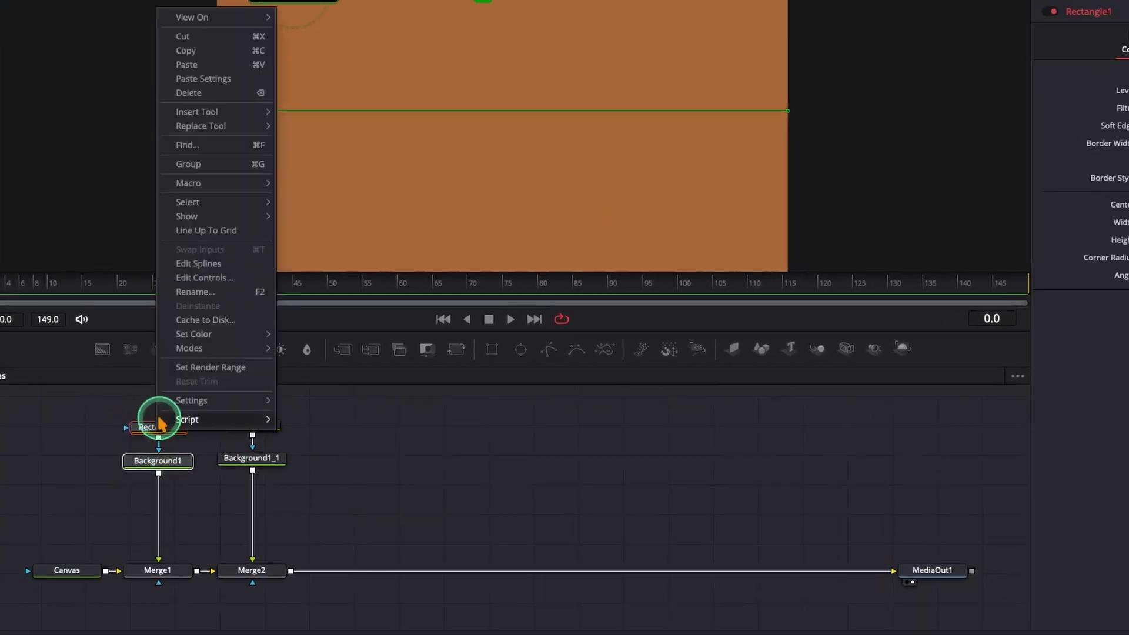
pyautogui.click(197, 50)
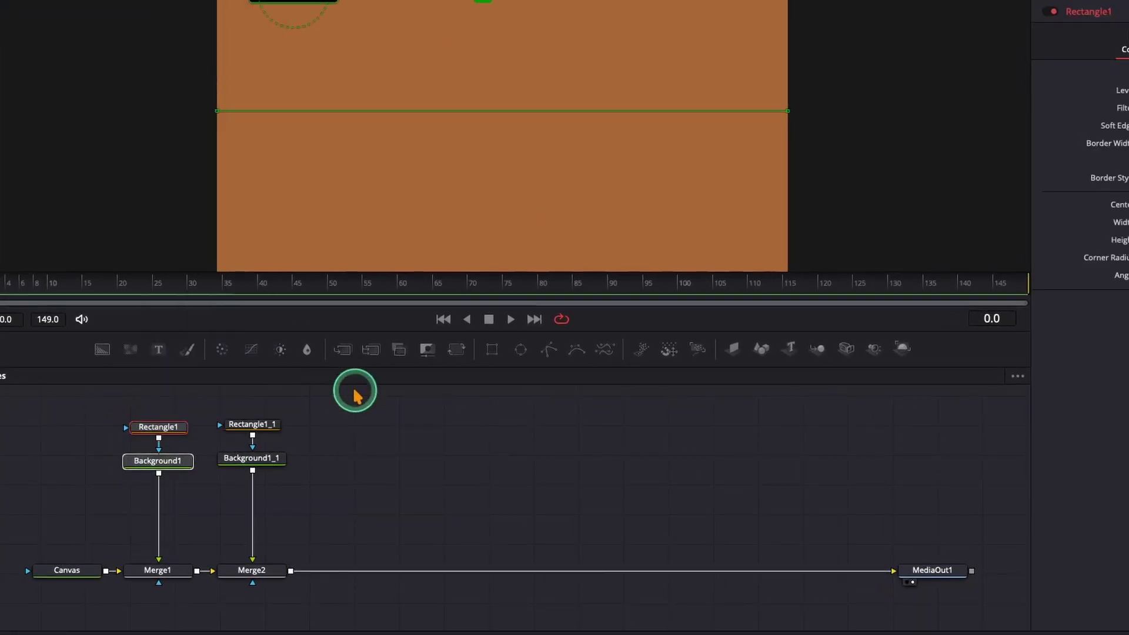
pyautogui.rightClick(335, 422)
pyautogui.click(378, 400)
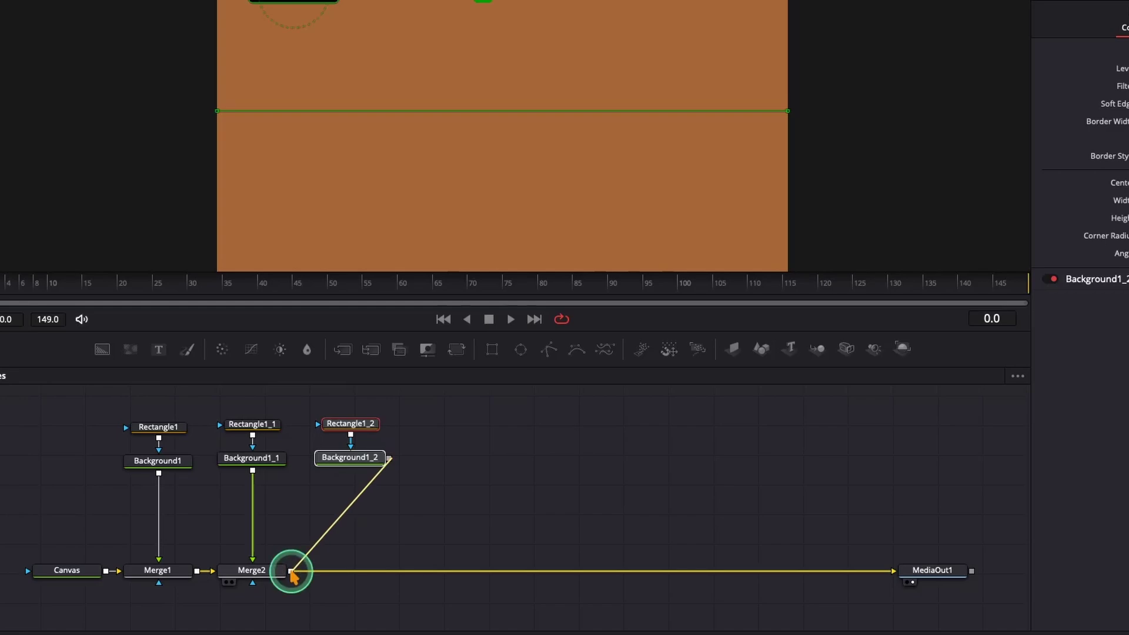
pyautogui.moveTo(388, 457); pyautogui.dragTo(295, 574)
# - Raise the new rectangle's corner radius and set Rectangle1_1 Center X to 0.268
pyautogui.click(351, 427)
pyautogui.moveTo(978, 273)
pyautogui.mouseDown()
pyautogui.moveTo(1007, 275)
pyautogui.moveTo(985, 243)
pyautogui.moveTo(1114, 259)
pyautogui.moveTo(1037, 257)
pyautogui.mouseUp()
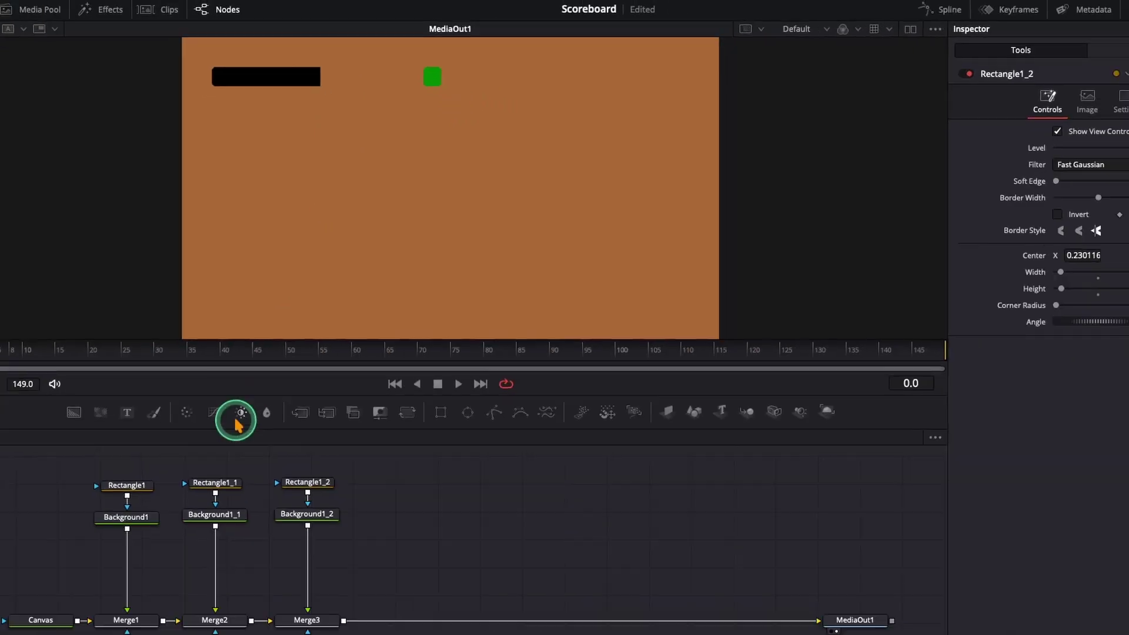
pyautogui.click(233, 431)
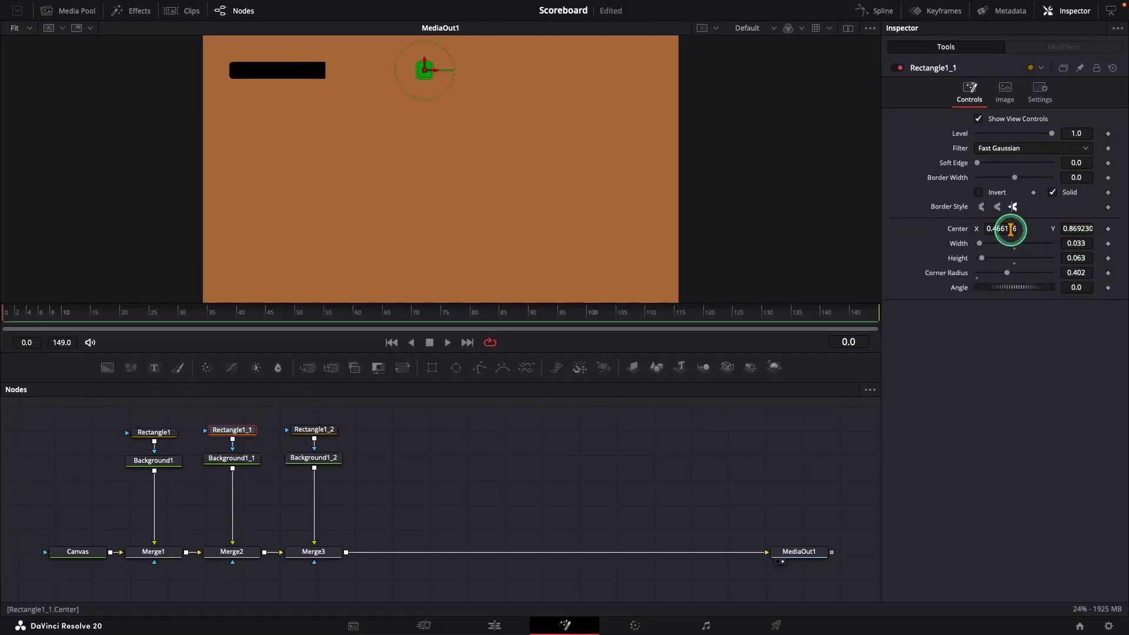
pyautogui.moveTo(1010, 229); pyautogui.dragTo(892, 233)
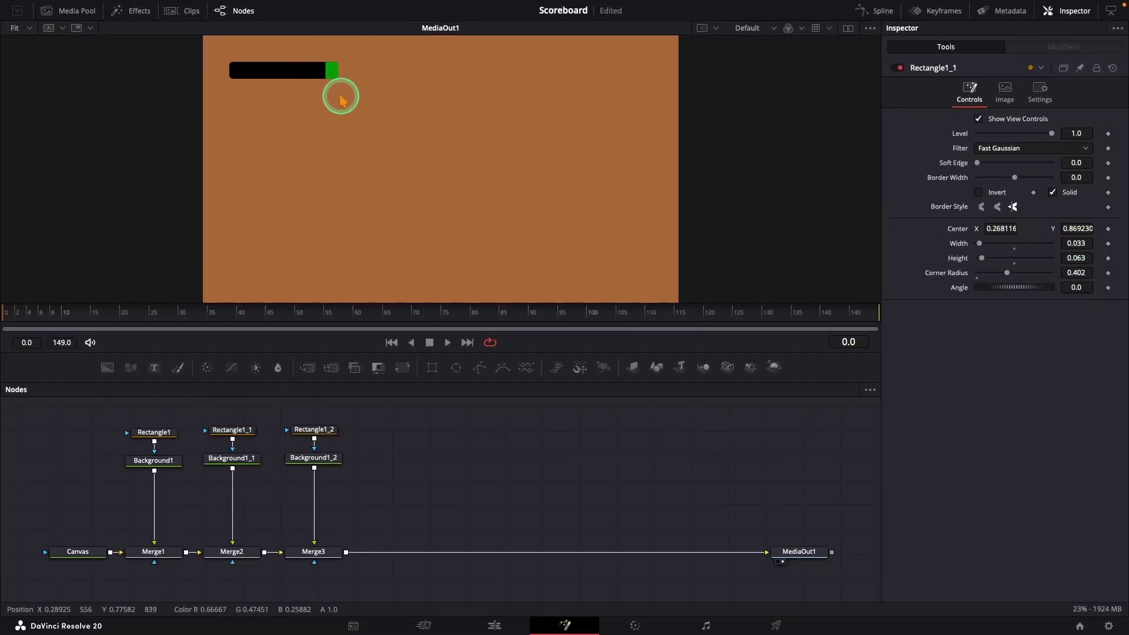
# - Add a Text+ node named Channel_Name and merge it into the chain
pyautogui.moveTo(153, 367); pyautogui.dragTo(392, 429)
pyautogui.rightClick(392, 430)
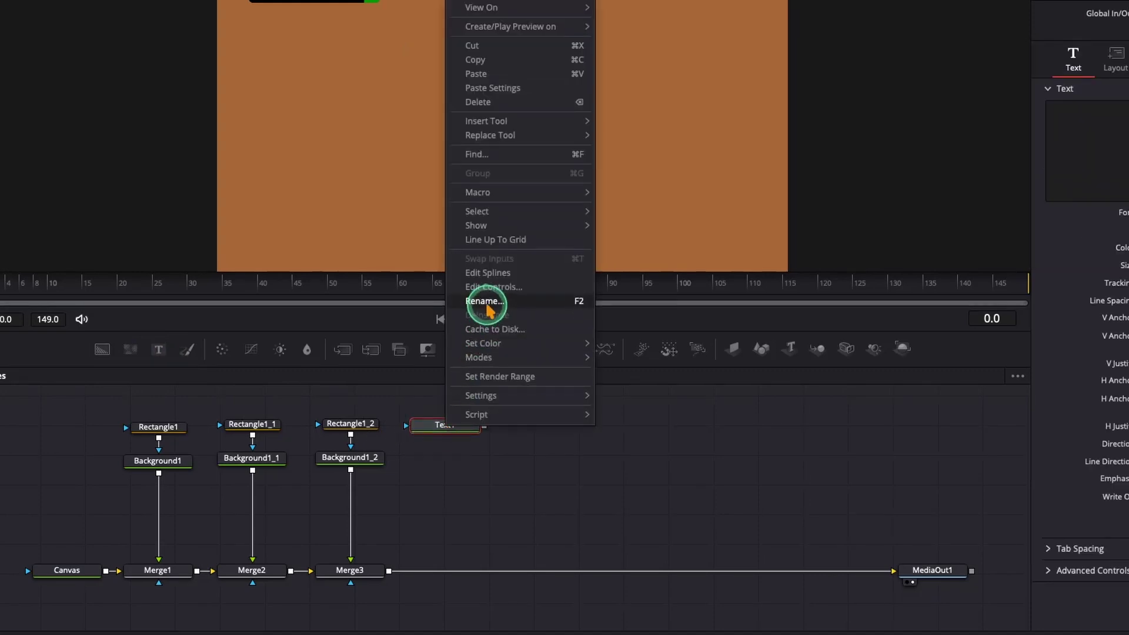
pyautogui.click(485, 302)
pyautogui.write('Channel_Nam')
pyautogui.press('Return')
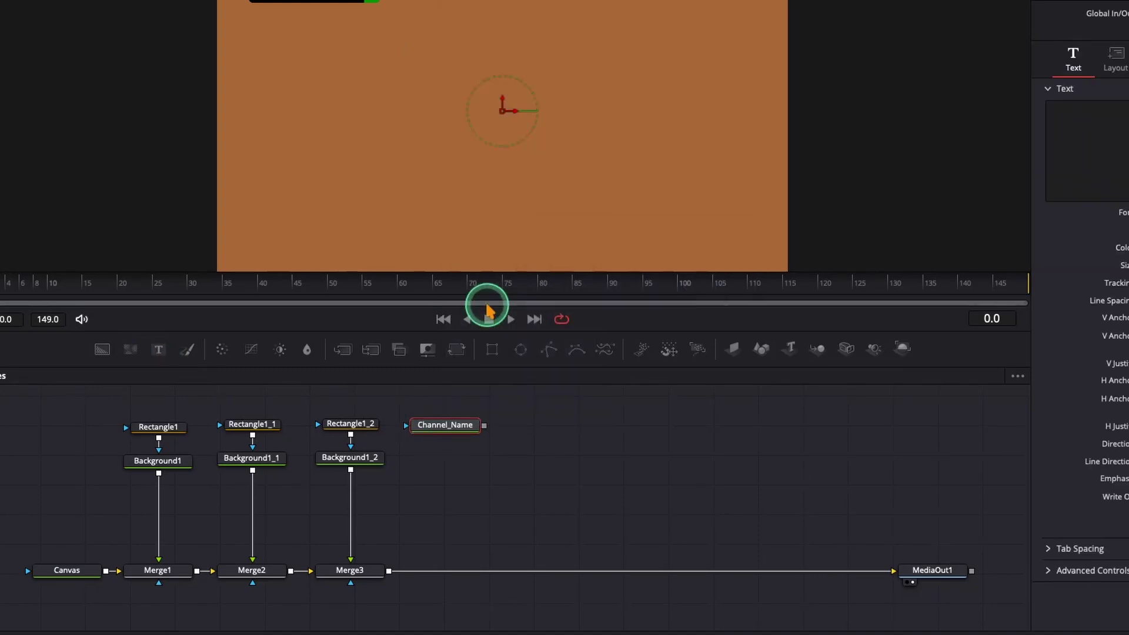
pyautogui.moveTo(410, 534); pyautogui.dragTo(383, 569)
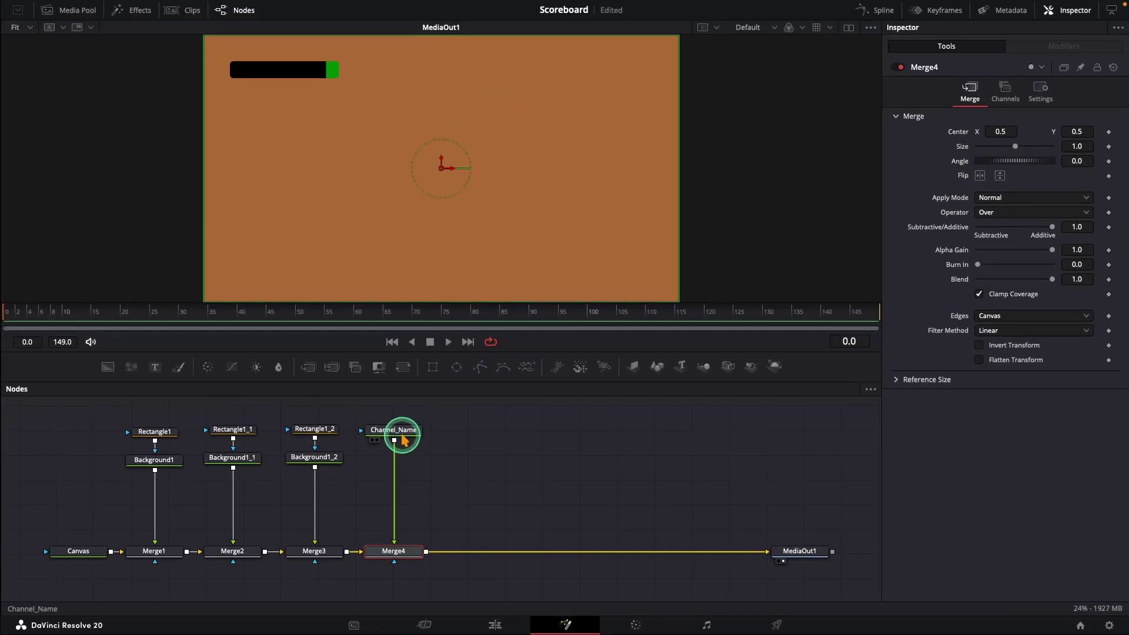
# - Make Channel_Name read JTV in smaller Montserrat at the bar's left end
pyautogui.click(393, 432)
pyautogui.write('JTV')
pyautogui.click(1006, 253)
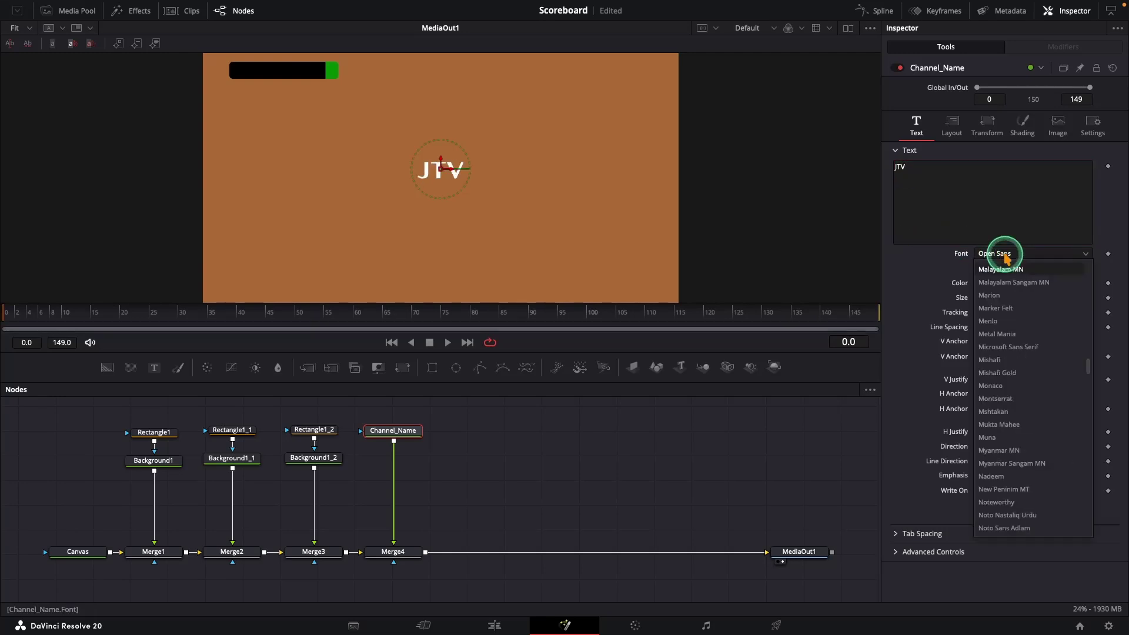
pyautogui.click(1003, 395)
pyautogui.moveTo(440, 171); pyautogui.dragTo(253, 74)
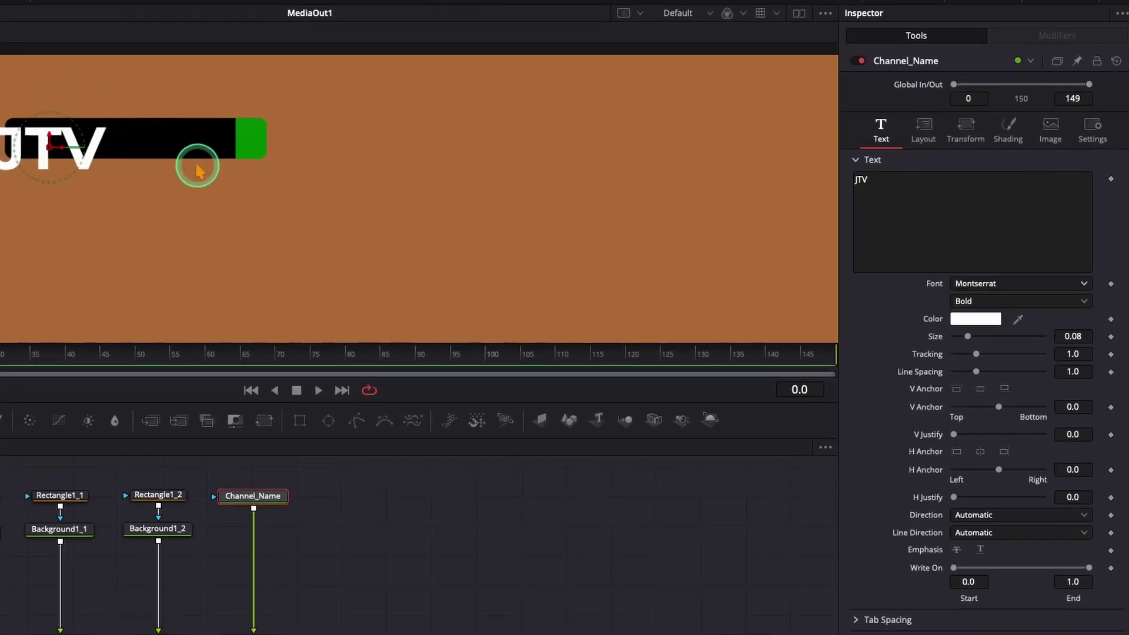
pyautogui.moveTo(970, 340); pyautogui.dragTo(959, 340)
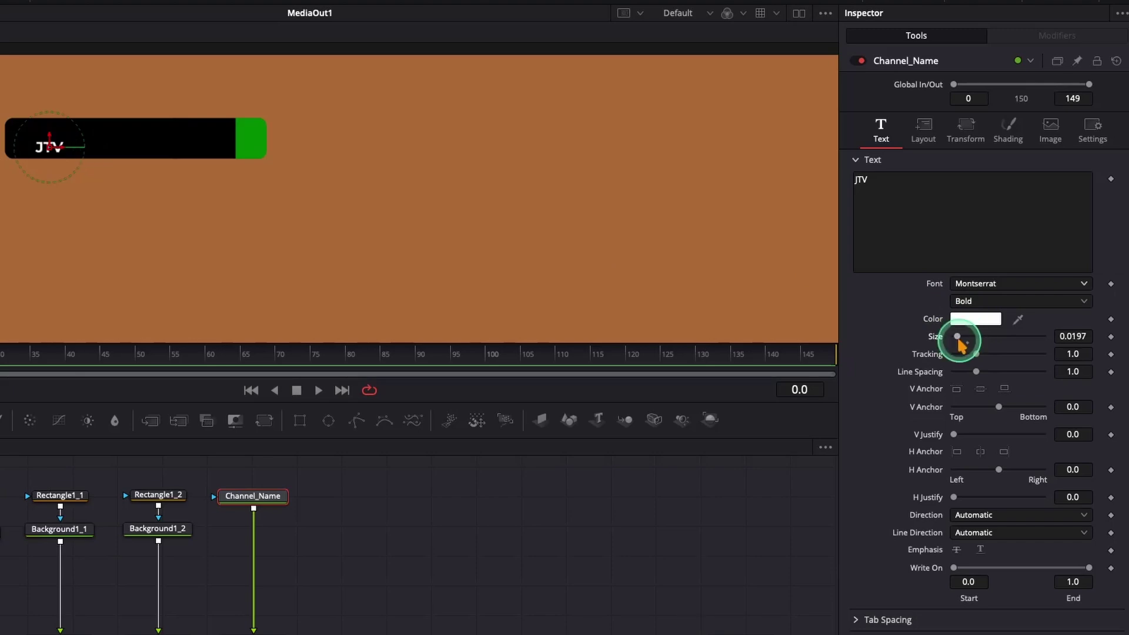
pyautogui.click(1008, 133)
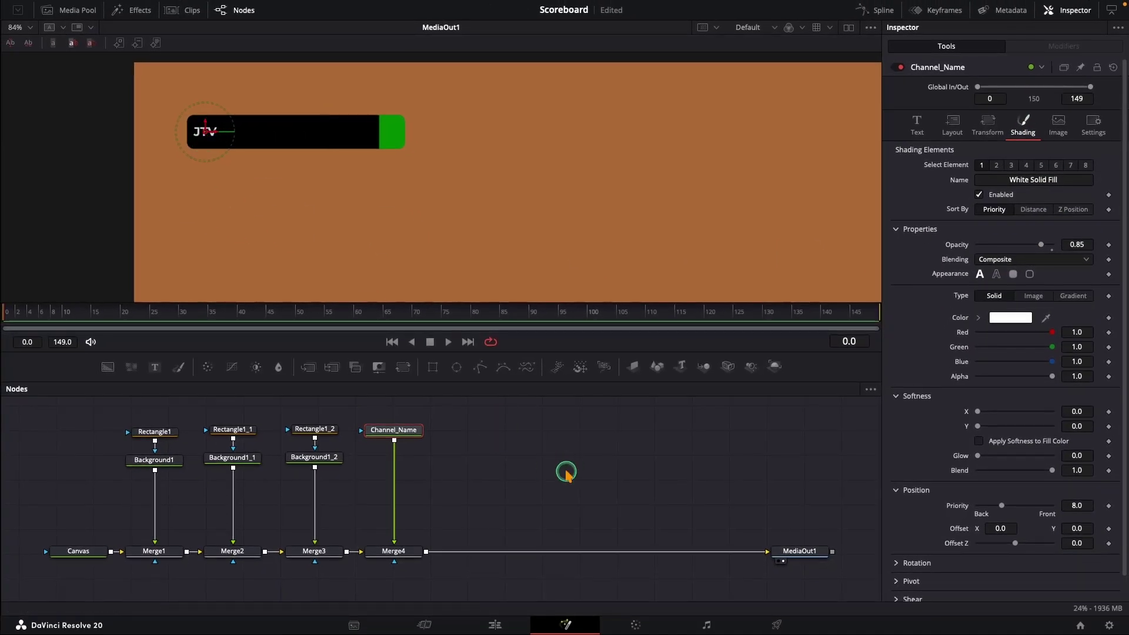
# - Add a Text+ node named Player1 and merge it into the chain
pyautogui.moveTo(459, 432); pyautogui.dragTo(479, 434)
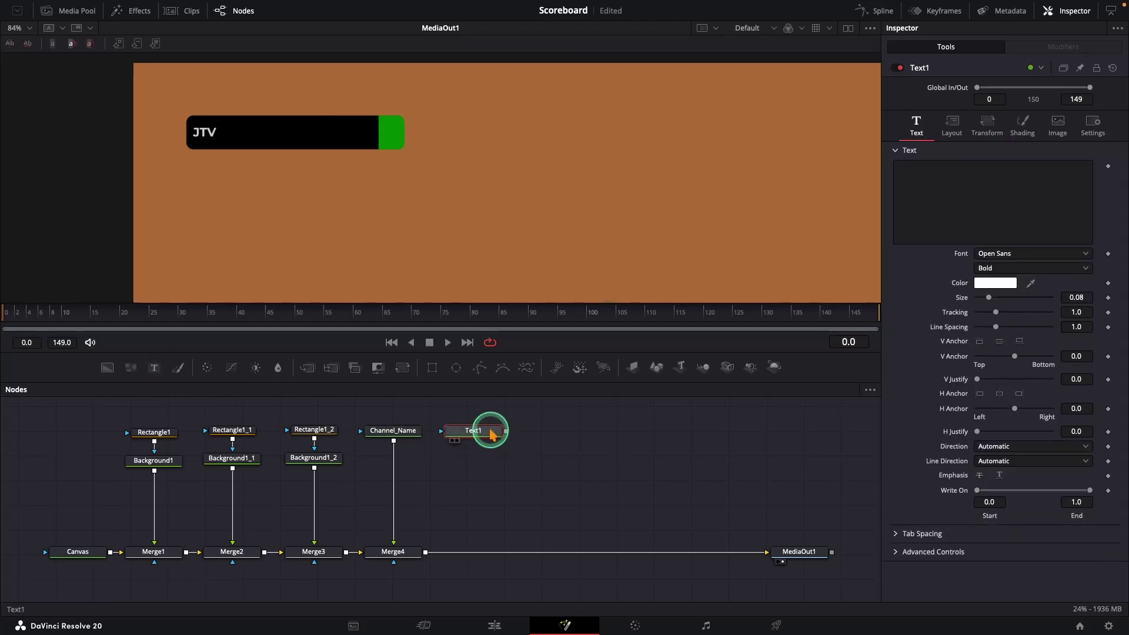
pyautogui.press('F2')
pyautogui.write('Player1')
pyautogui.press('Return')
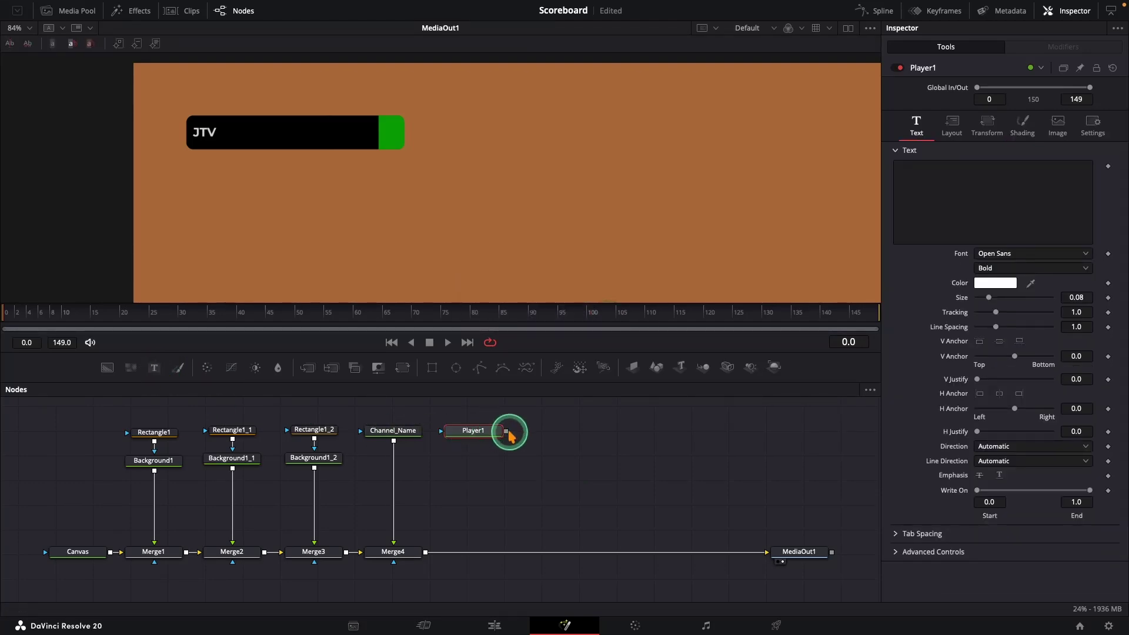
pyautogui.moveTo(427, 544); pyautogui.dragTo(424, 547)
pyautogui.click(480, 433)
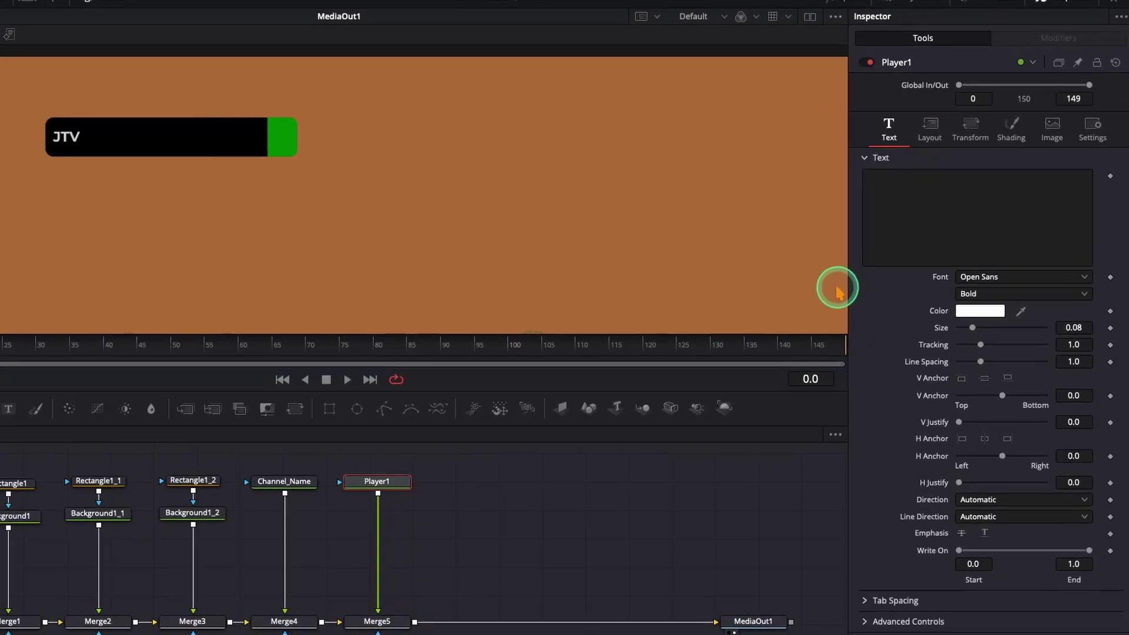
pyautogui.click(921, 231)
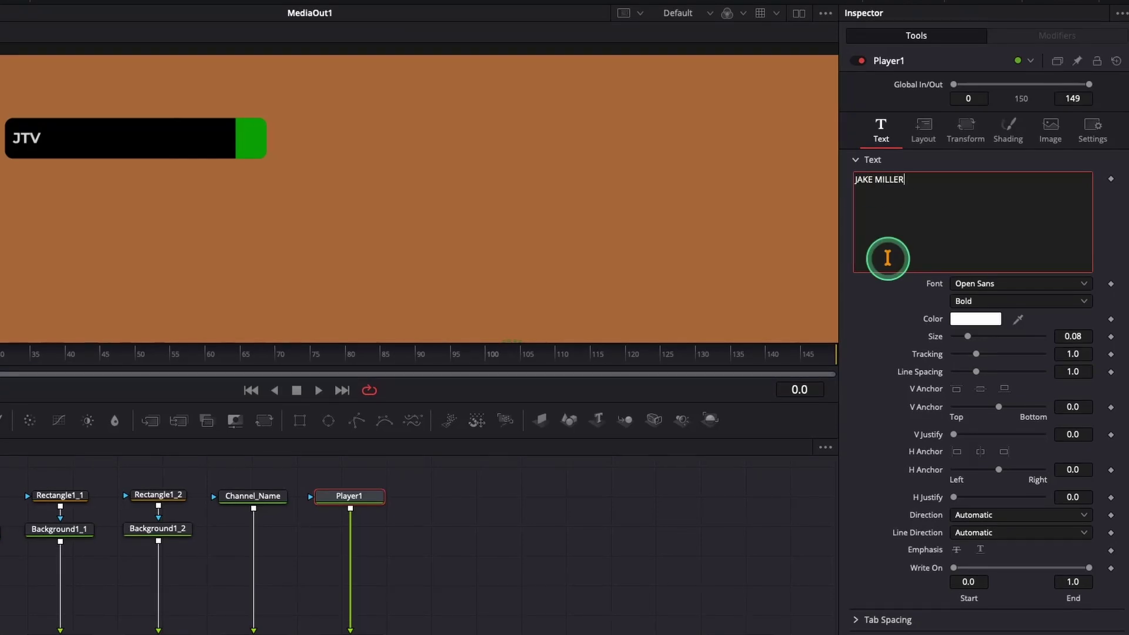
pyautogui.click(981, 300)
pyautogui.click(984, 358)
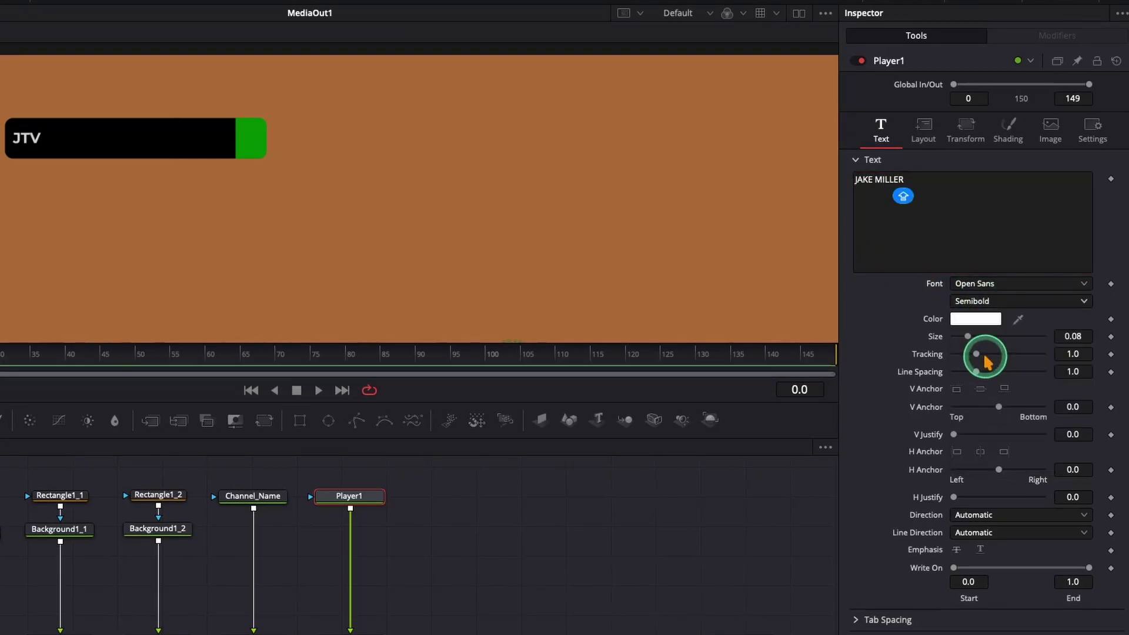
pyautogui.moveTo(961, 337); pyautogui.dragTo(957, 336)
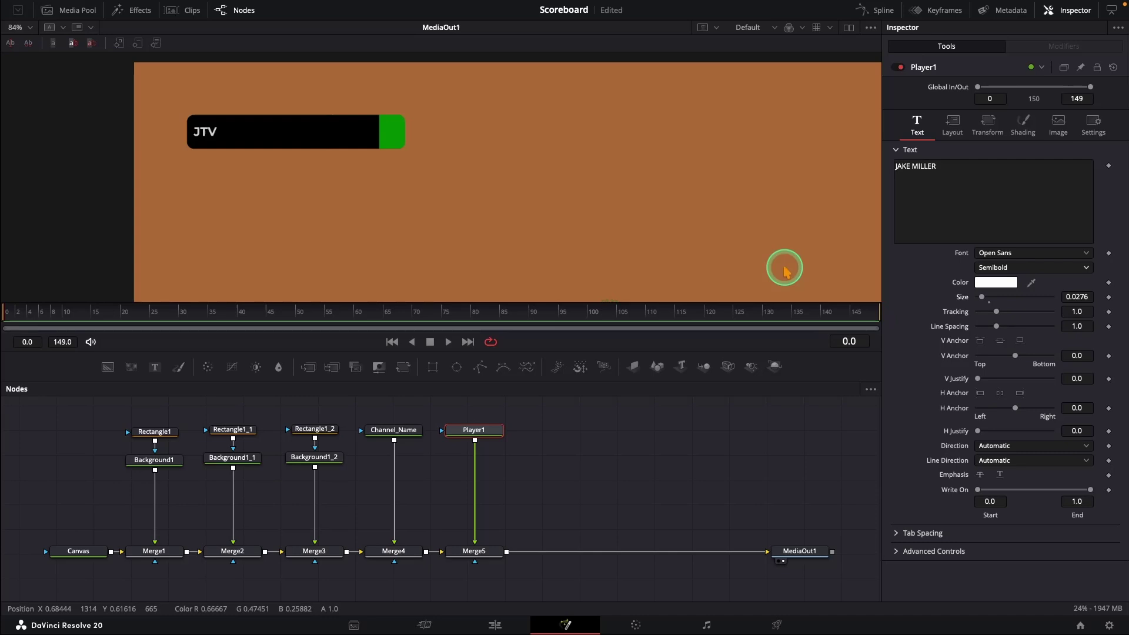
pyautogui.click(980, 393)
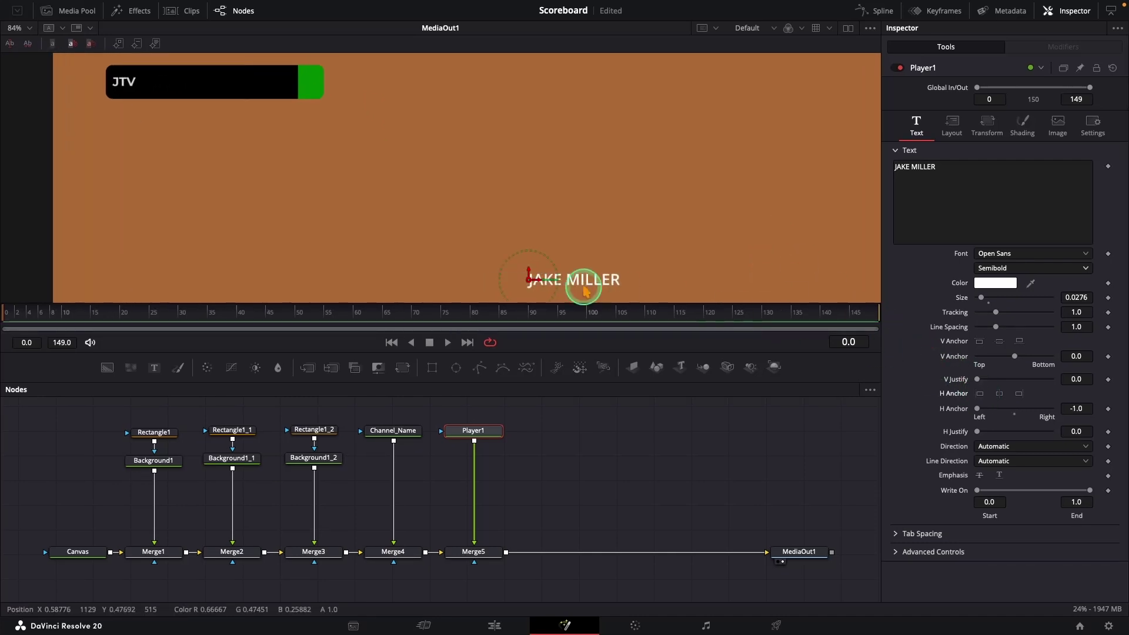
pyautogui.moveTo(506, 280); pyautogui.dragTo(160, 78)
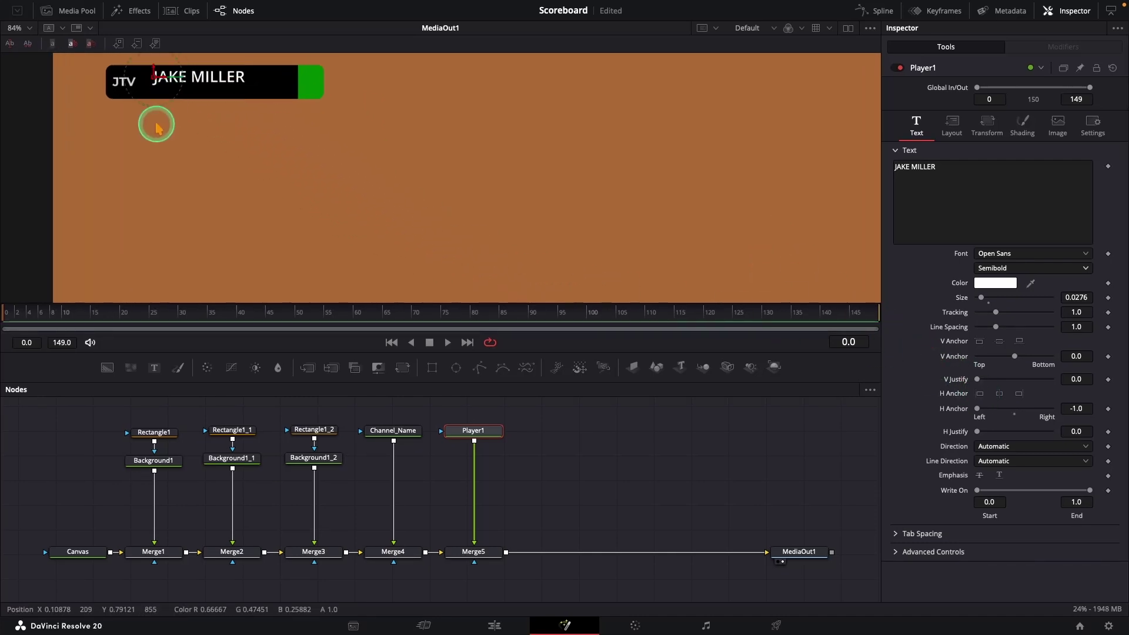
pyautogui.moveTo(157, 128); pyautogui.dragTo(146, 115)
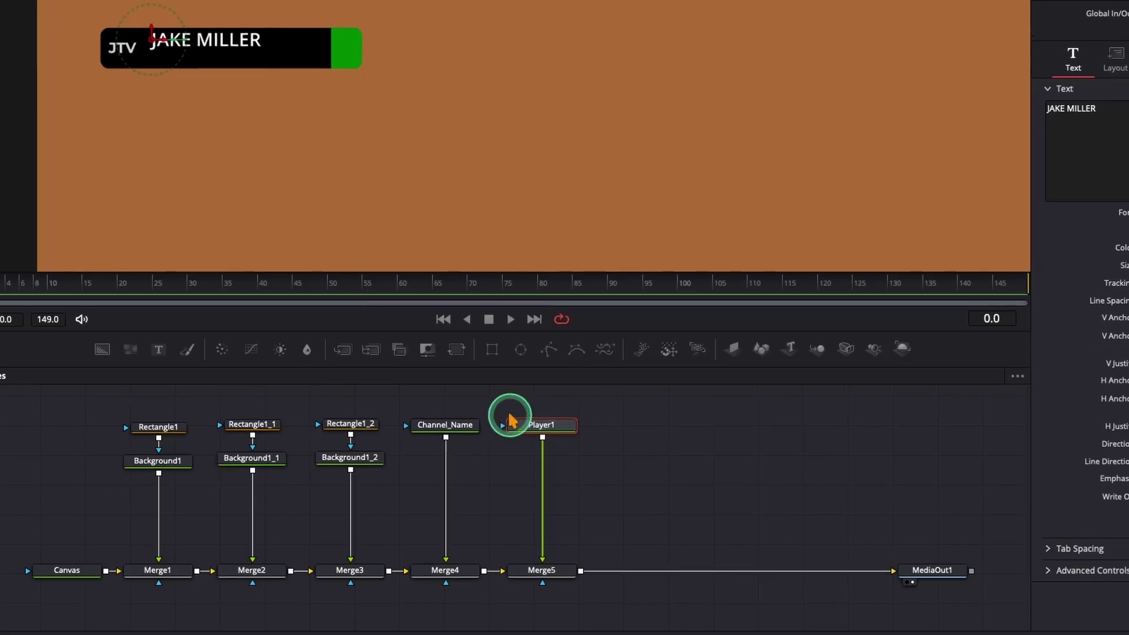
# - Duplicate Player1 as Player2 and merge it into the chain
pyautogui.rightClick(471, 430)
pyautogui.click(501, 124)
pyautogui.rightClick(611, 432)
pyautogui.click(677, 316)
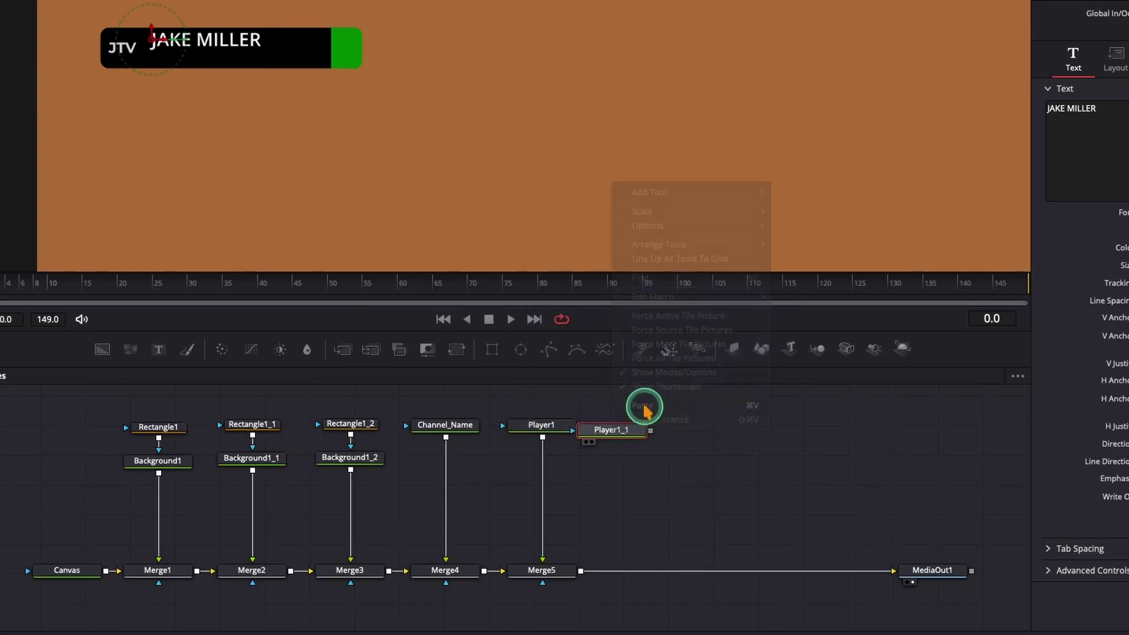
pyautogui.press('F2')
pyautogui.write('2')
pyautogui.press('Return')
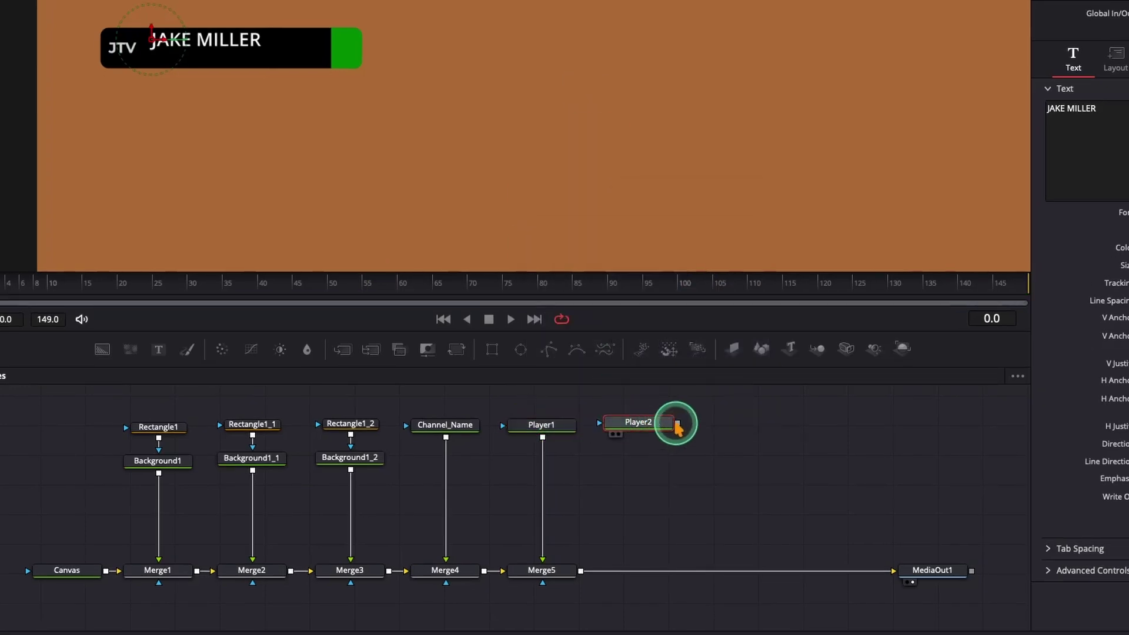
pyautogui.moveTo(678, 422); pyautogui.dragTo(585, 570)
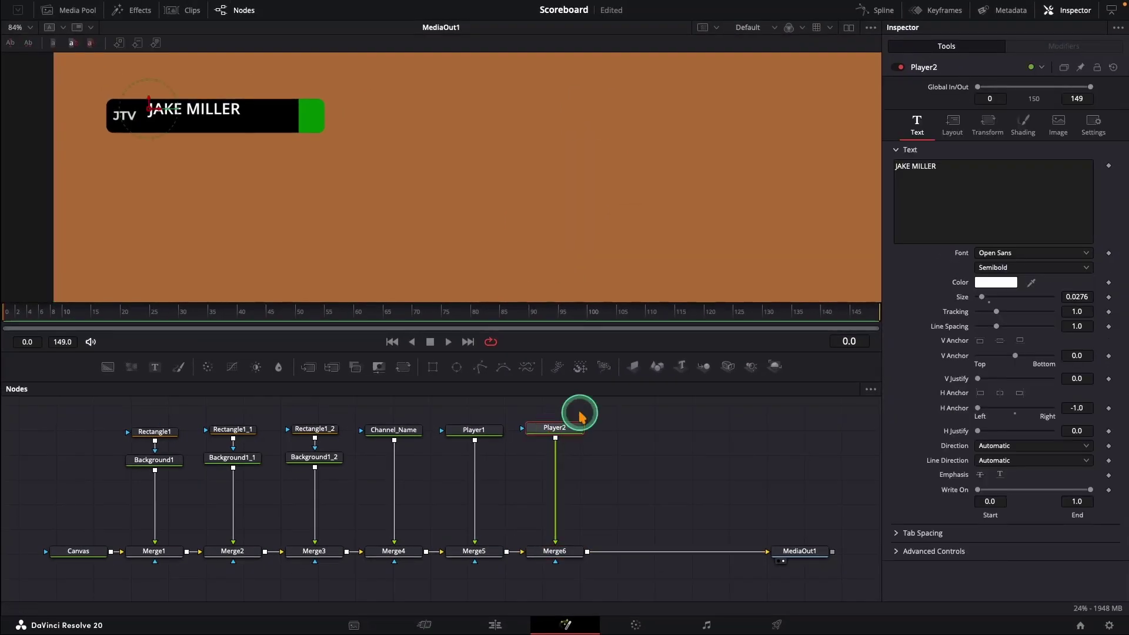
pyautogui.tripleClick(927, 169)
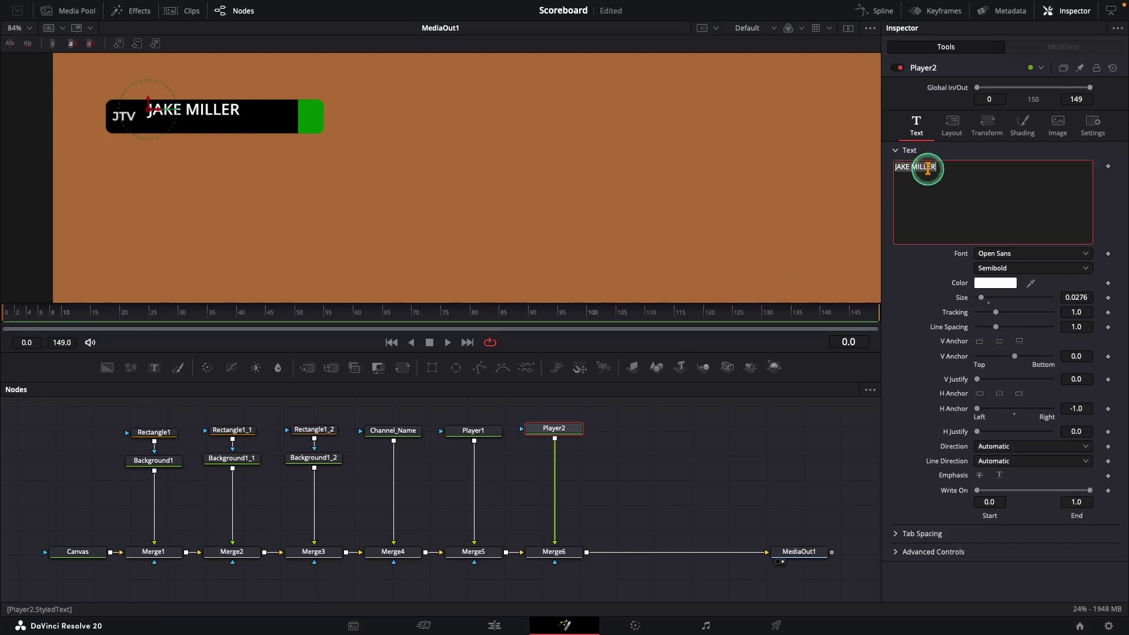
pyautogui.click(952, 127)
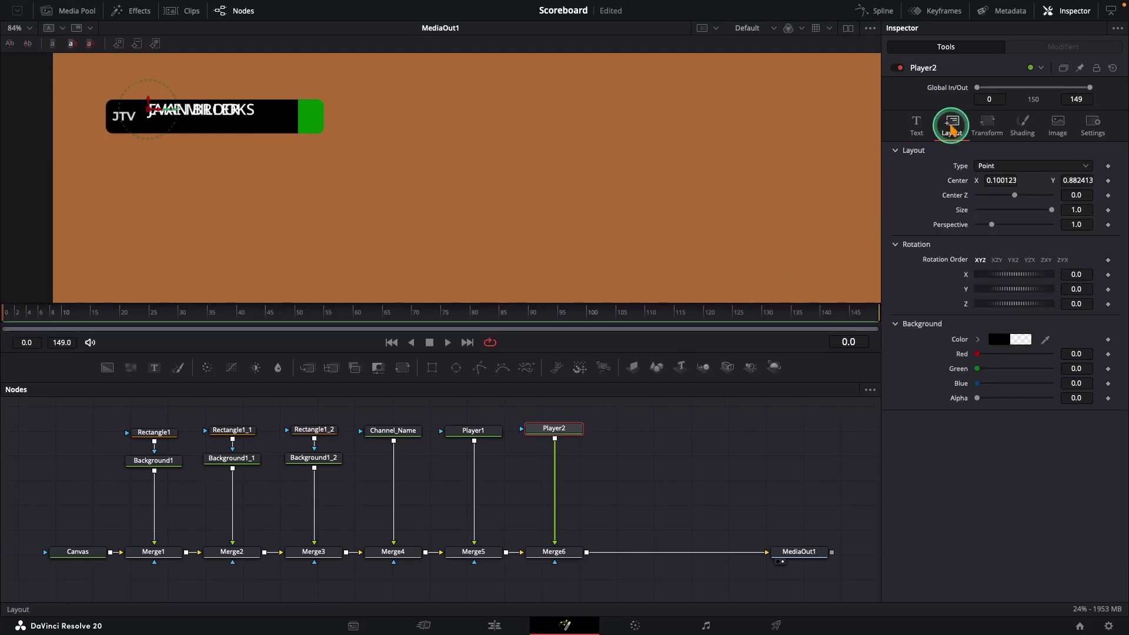
pyautogui.moveTo(1071, 180); pyautogui.dragTo(1041, 185)
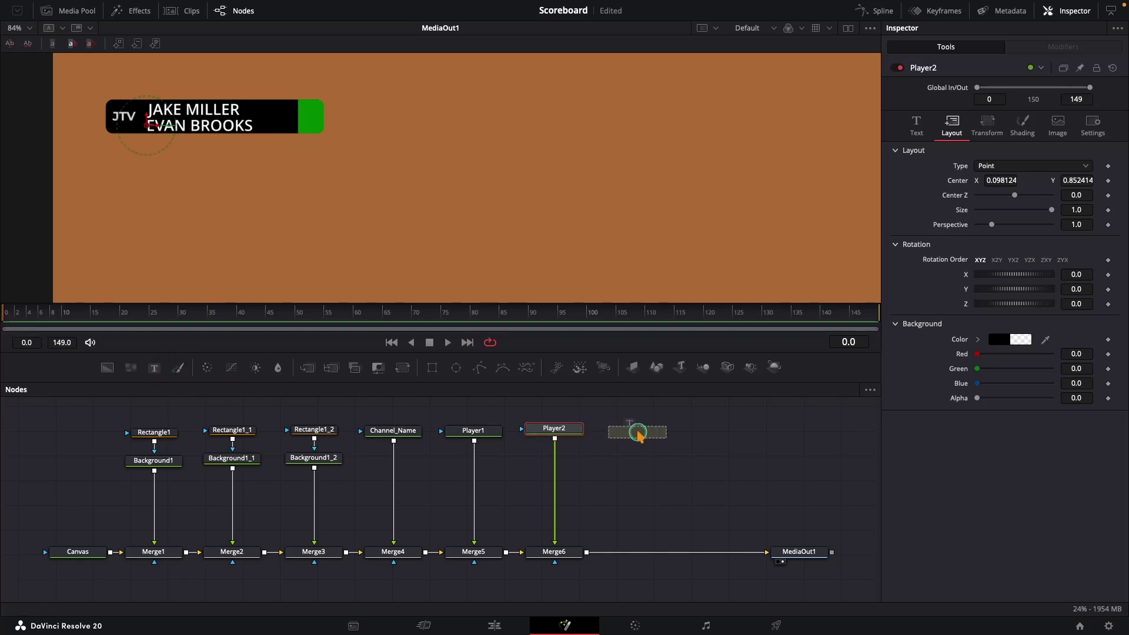
# - Add a new Text+ node named Serve1 to the chain
pyautogui.press('F2')
pyautogui.moveTo(154, 367)
pyautogui.mouseDown()
pyautogui.moveTo(638, 432)
pyautogui.moveTo(585, 551)
pyautogui.mouseUp()
pyautogui.write('e')
pyautogui.press('Return')
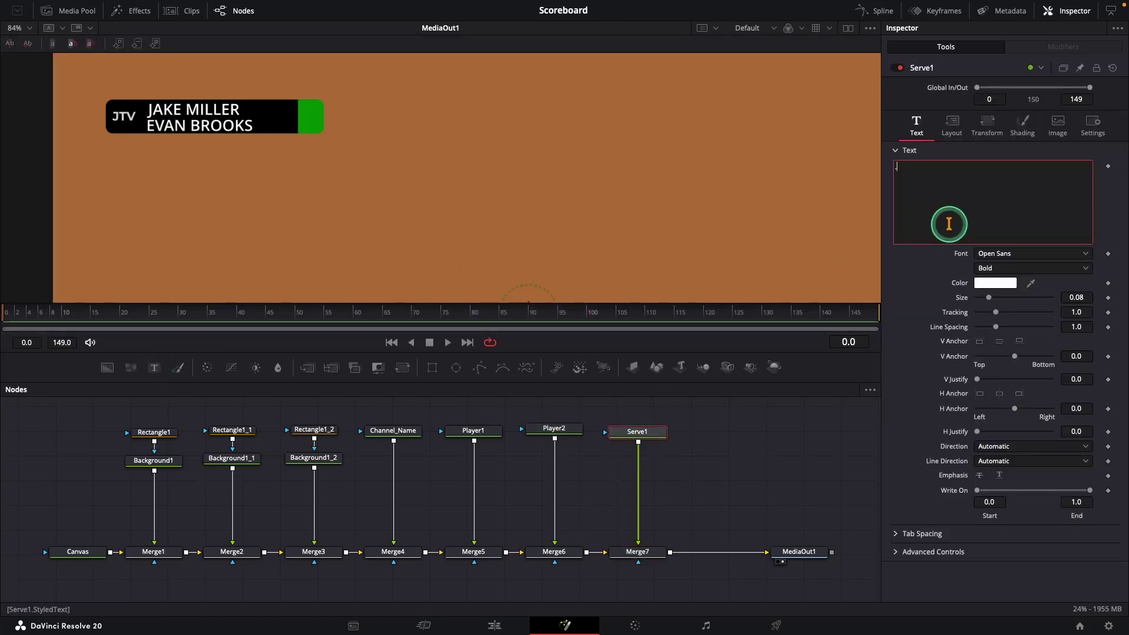
# - Give Serve1 green Montserrat type and place it beside the green square
pyautogui.click(1001, 253)
pyautogui.click(1009, 393)
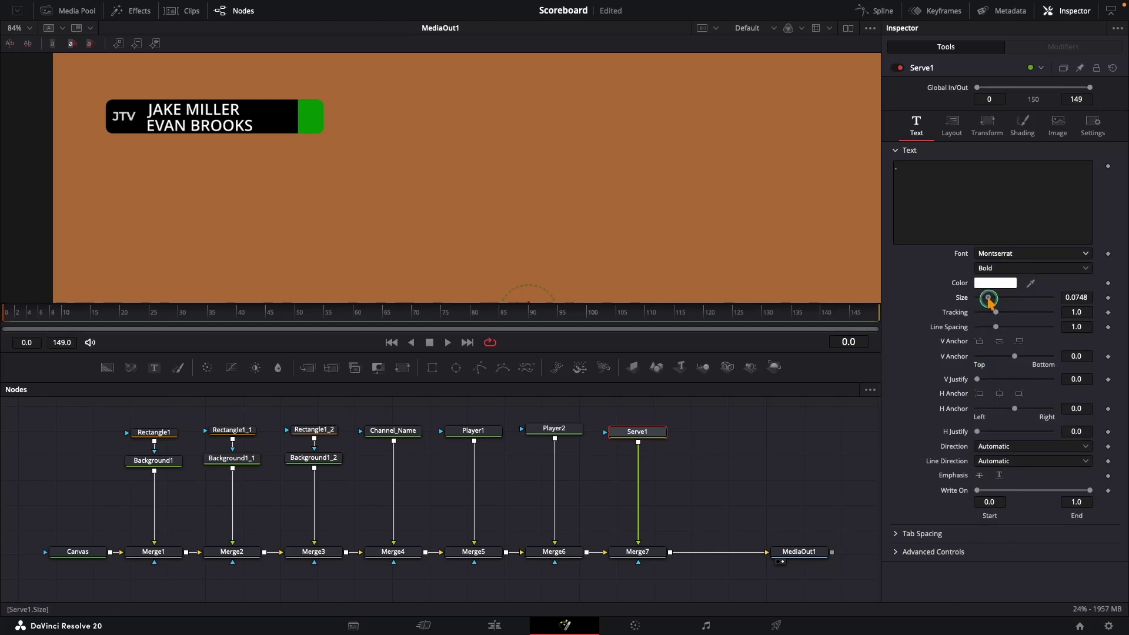
pyautogui.click(989, 283)
pyautogui.click(151, 261)
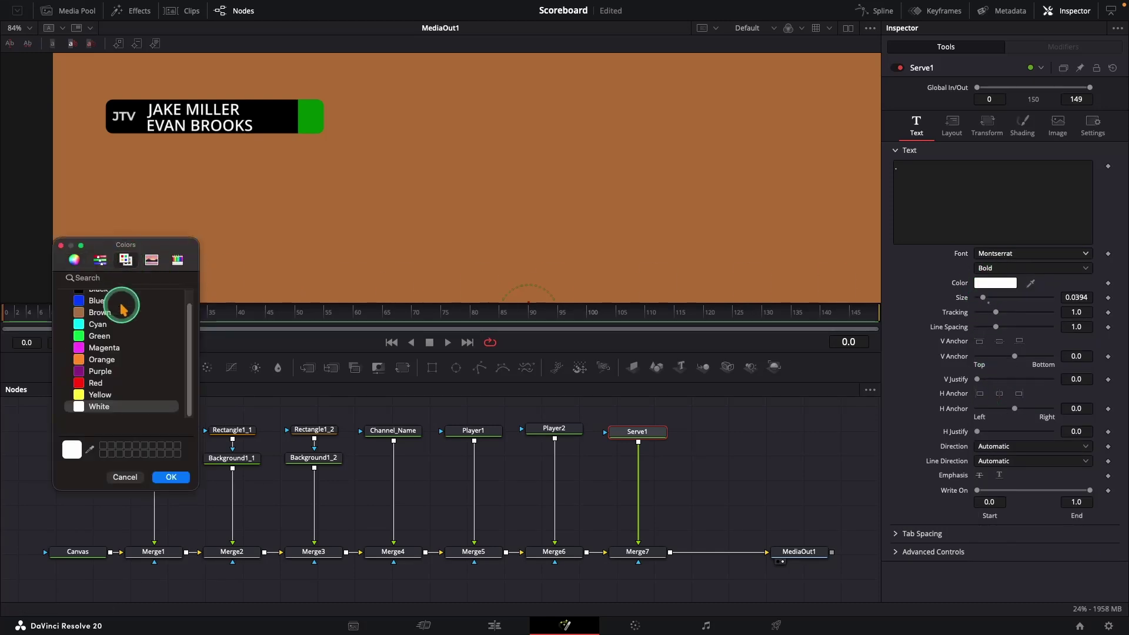
pyautogui.click(111, 329)
pyautogui.click(170, 477)
pyautogui.click(951, 129)
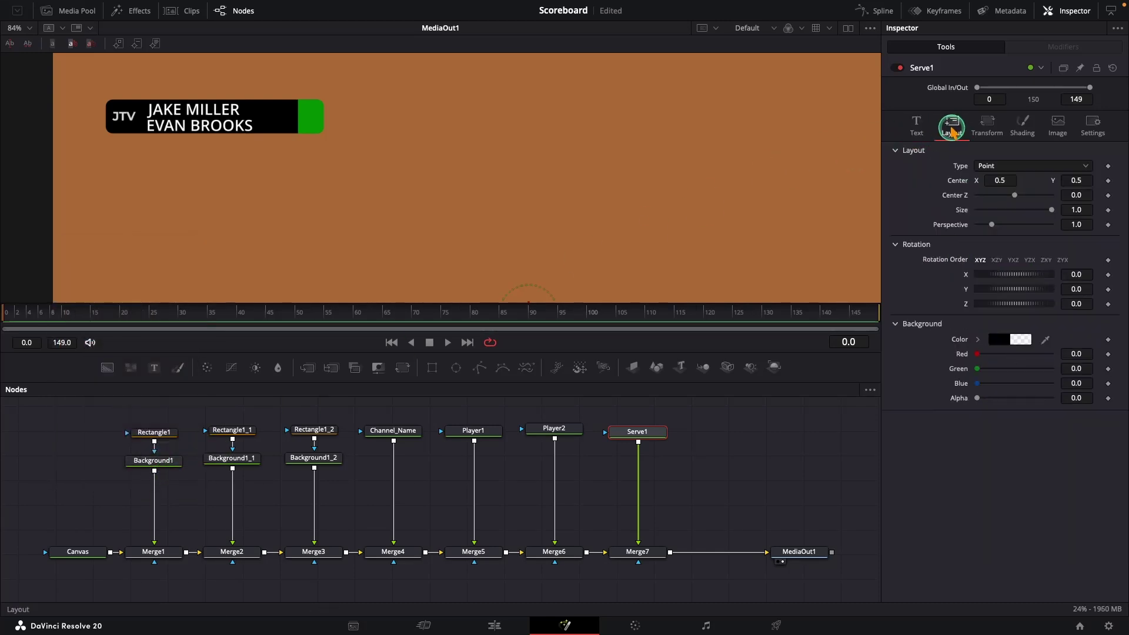
pyautogui.moveTo(529, 296); pyautogui.dragTo(527, 256)
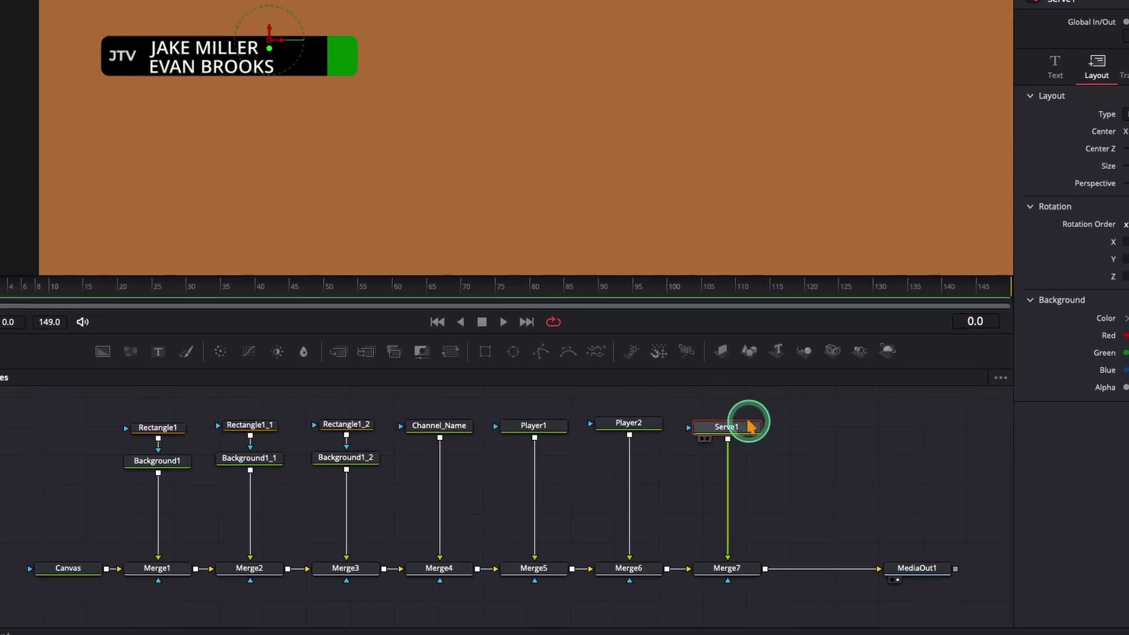
# - Duplicate the Serve1 serve dot and rename the copy Serve2
pyautogui.rightClick(652, 265)
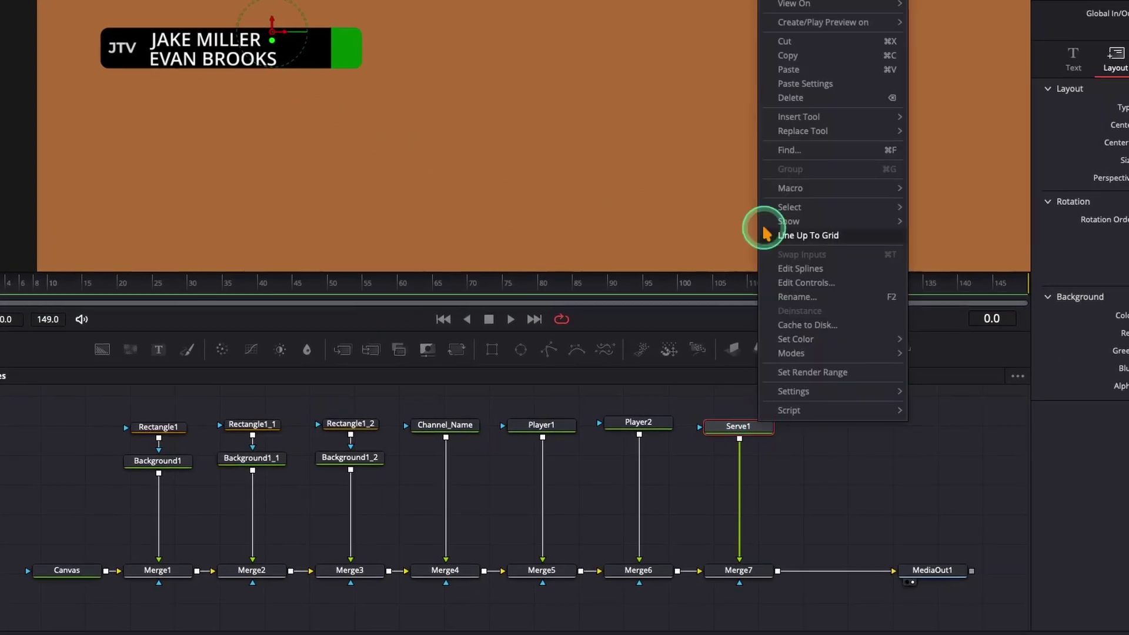
pyautogui.press('Escape')
pyautogui.rightClick(814, 426)
pyautogui.click(838, 411)
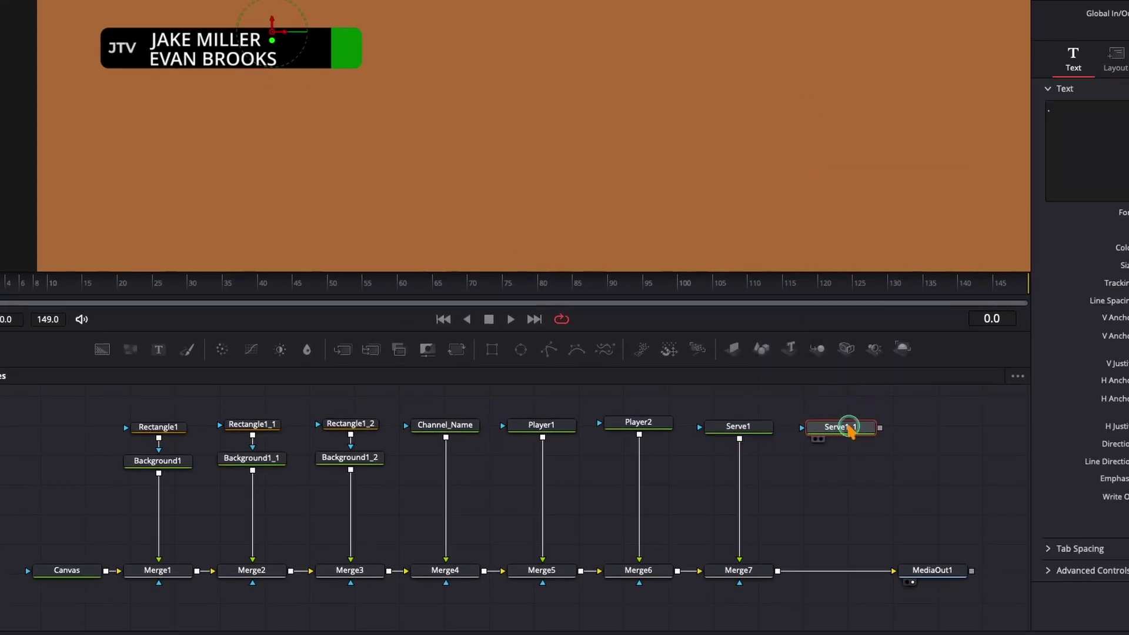
pyautogui.press('F2')
pyautogui.write('Serve2')
pyautogui.press('Return')
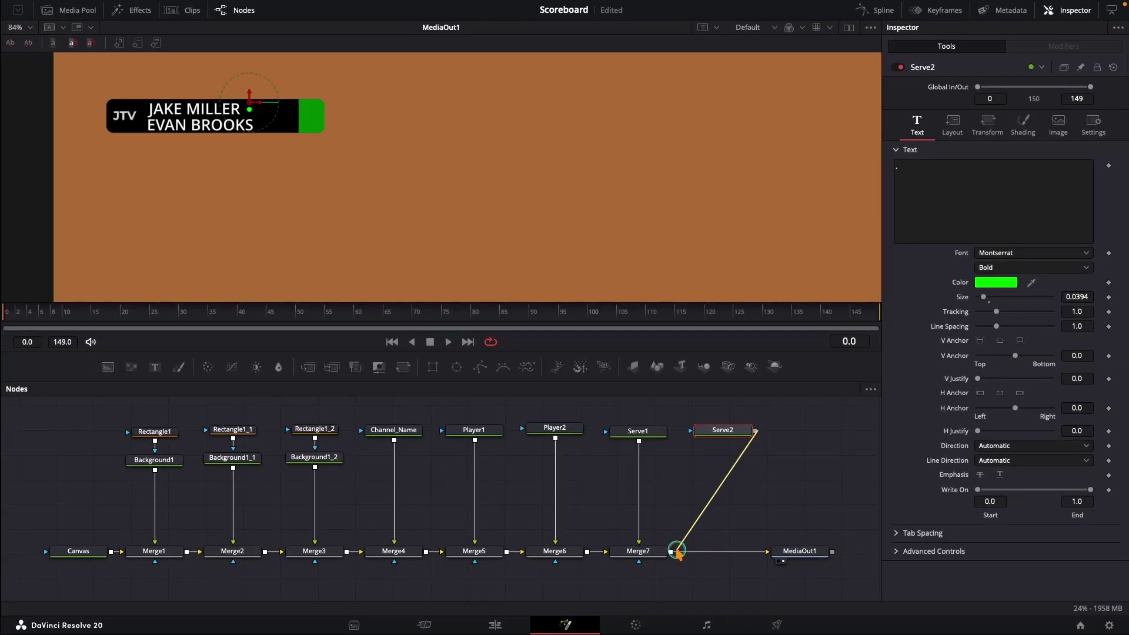
pyautogui.moveTo(878, 425); pyautogui.dragTo(778, 568)
pyautogui.click(724, 432)
pyautogui.click(951, 123)
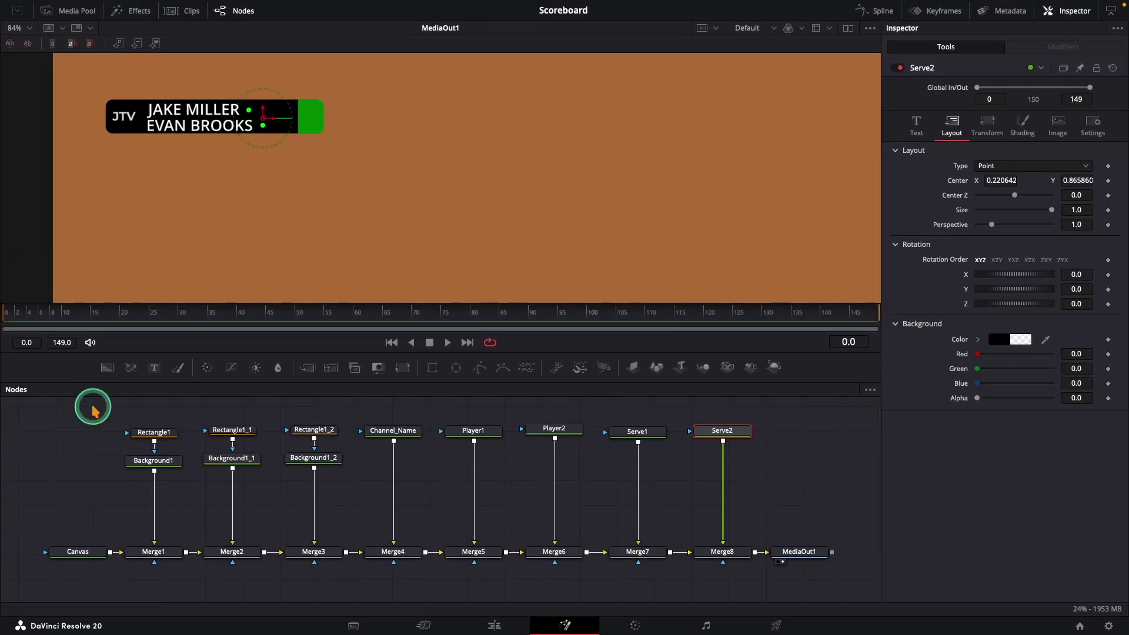
pyautogui.moveTo(746, 548); pyautogui.dragTo(846, 547)
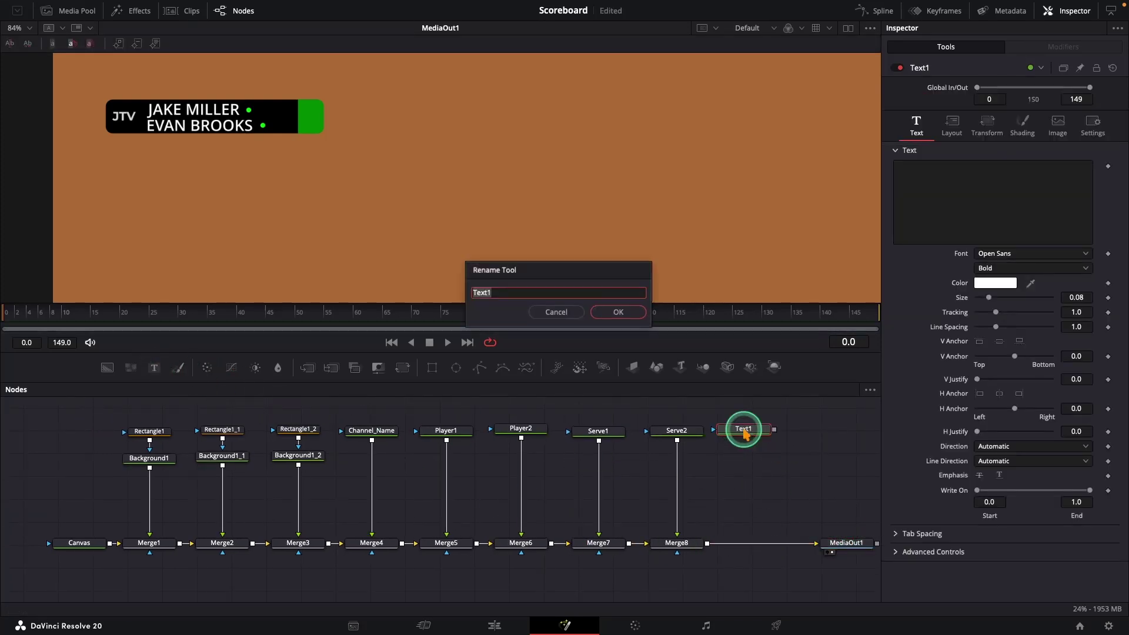
pyautogui.write('ore1')
# - Name the text node Score1, merge it after Merge8, and place its 0 on the green box
pyautogui.press('Return')
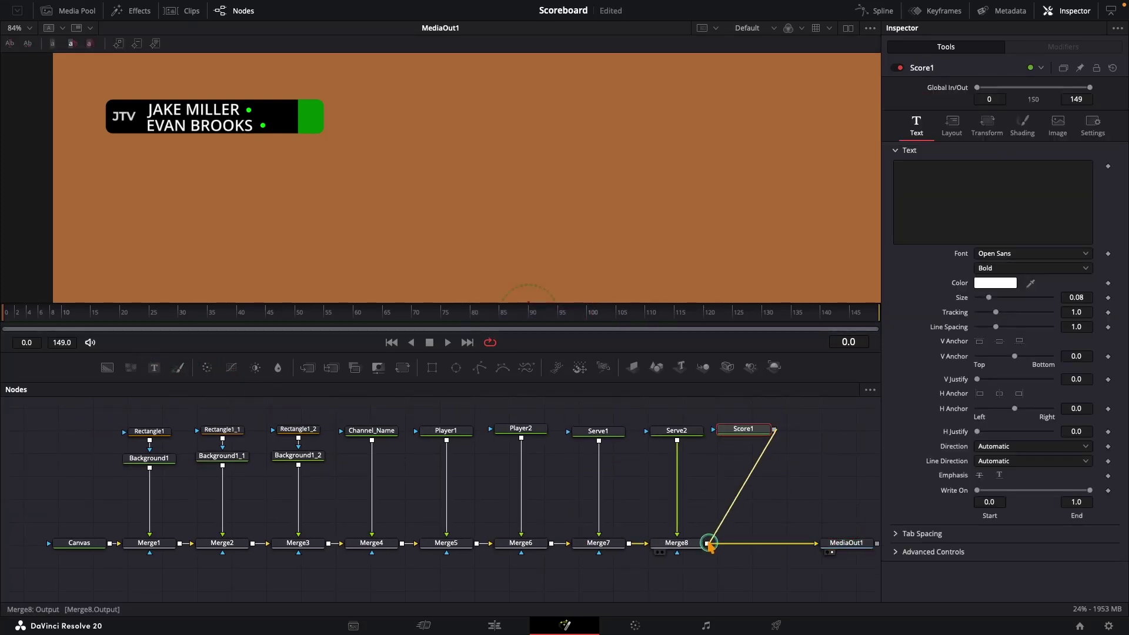
pyautogui.moveTo(774, 429); pyautogui.dragTo(697, 540)
pyautogui.click(743, 429)
pyautogui.write('0')
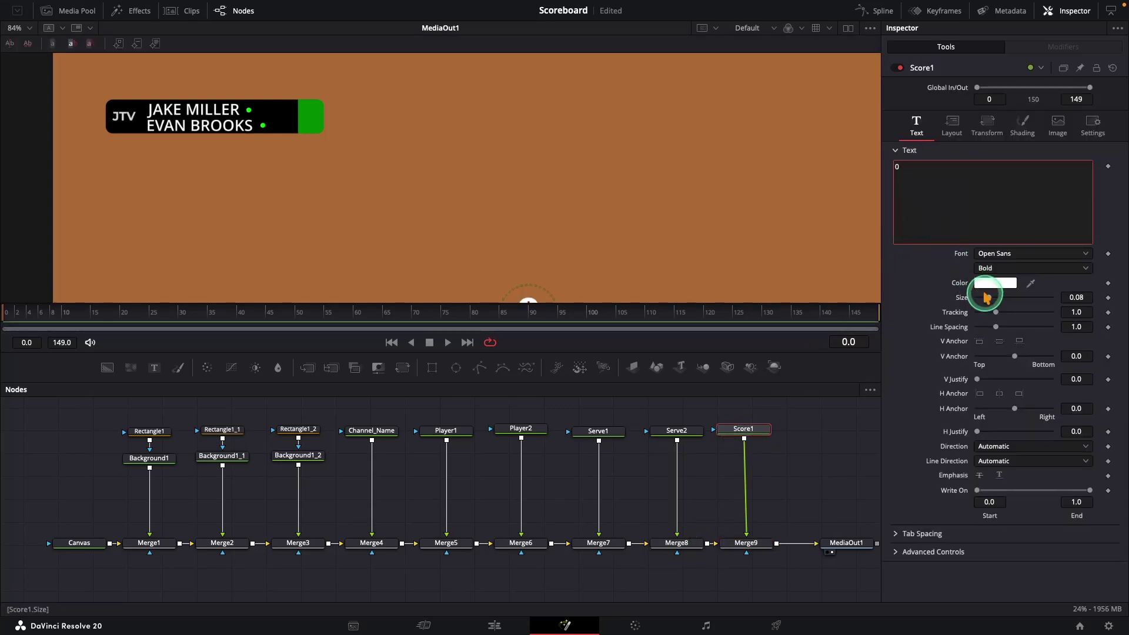
pyautogui.click(952, 128)
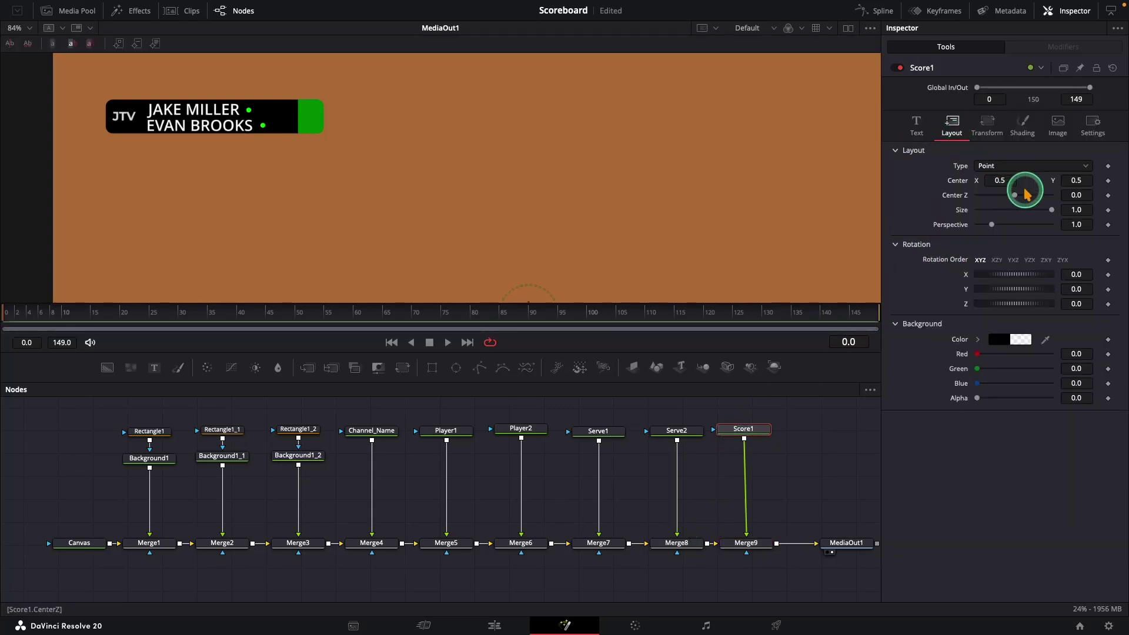
pyautogui.moveTo(530, 273); pyautogui.dragTo(301, 120)
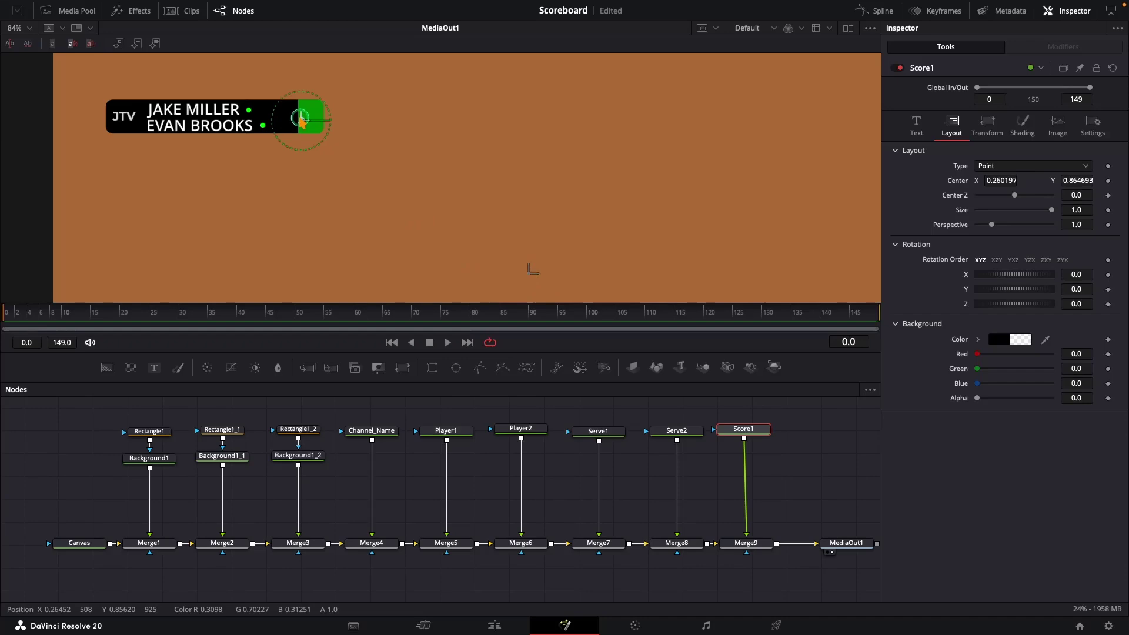
# - Select all nodes and shift the whole node graph left
pyautogui.hotkey('ctrl', 'a')
pyautogui.click(601, 435)
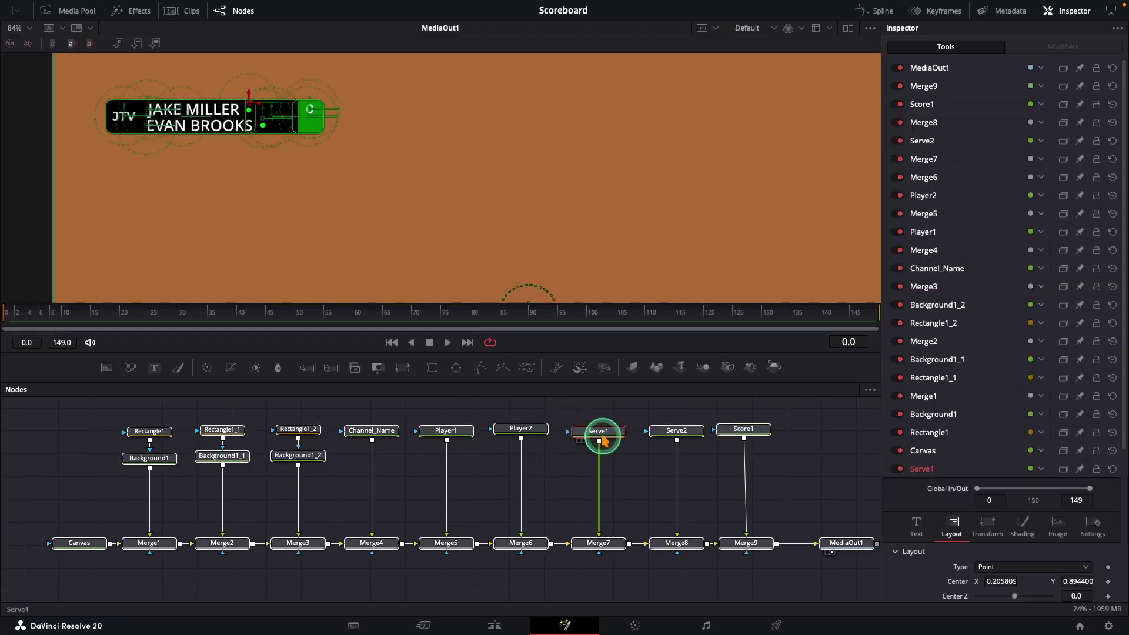
pyautogui.moveTo(601, 436); pyautogui.dragTo(555, 439)
# - Duplicate Score1 as Score2 and merge it in after Merge9, creating Merge10
pyautogui.rightClick(688, 432)
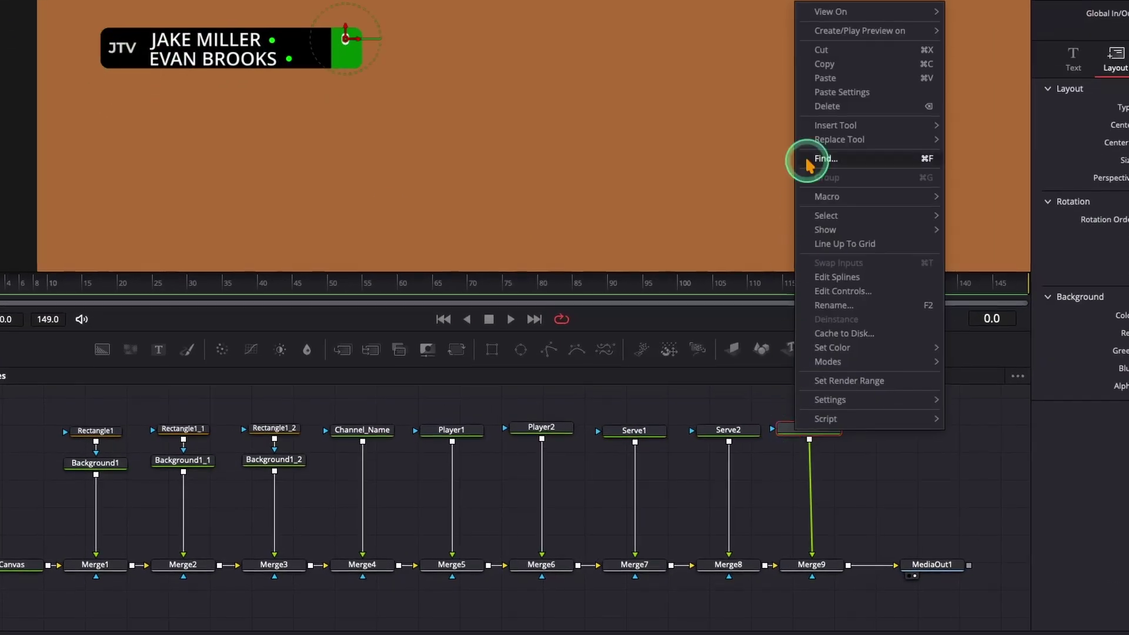
pyautogui.click(824, 63)
pyautogui.rightClick(888, 429)
pyautogui.click(917, 399)
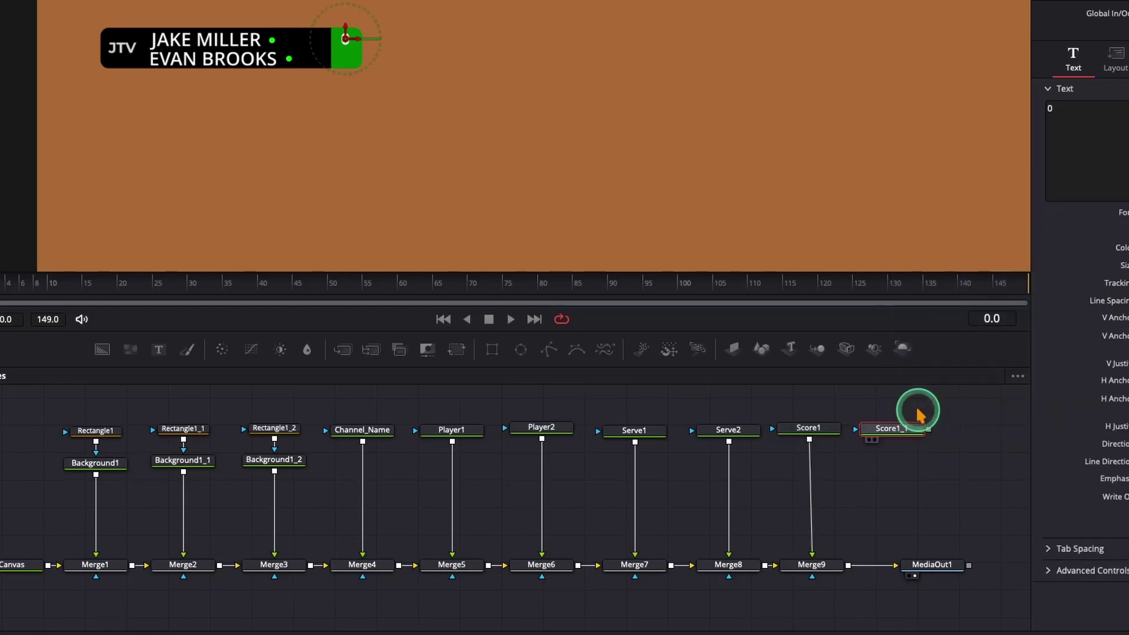
pyautogui.moveTo(846, 565); pyautogui.dragTo(849, 564)
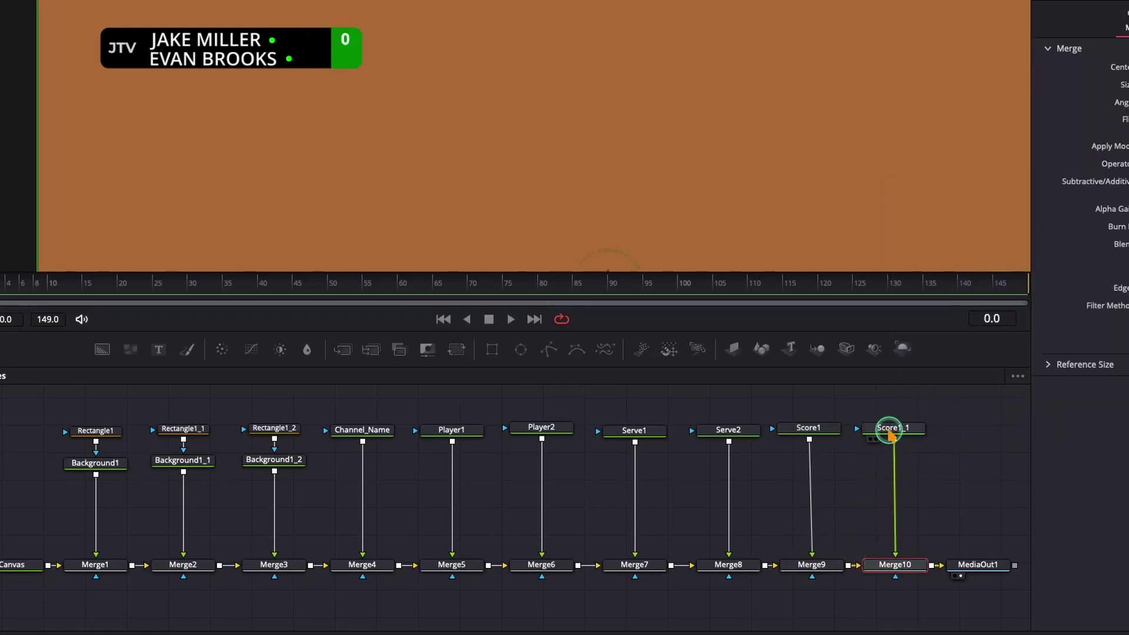
pyautogui.press('F2')
pyautogui.write('Score2')
pyautogui.press('Return')
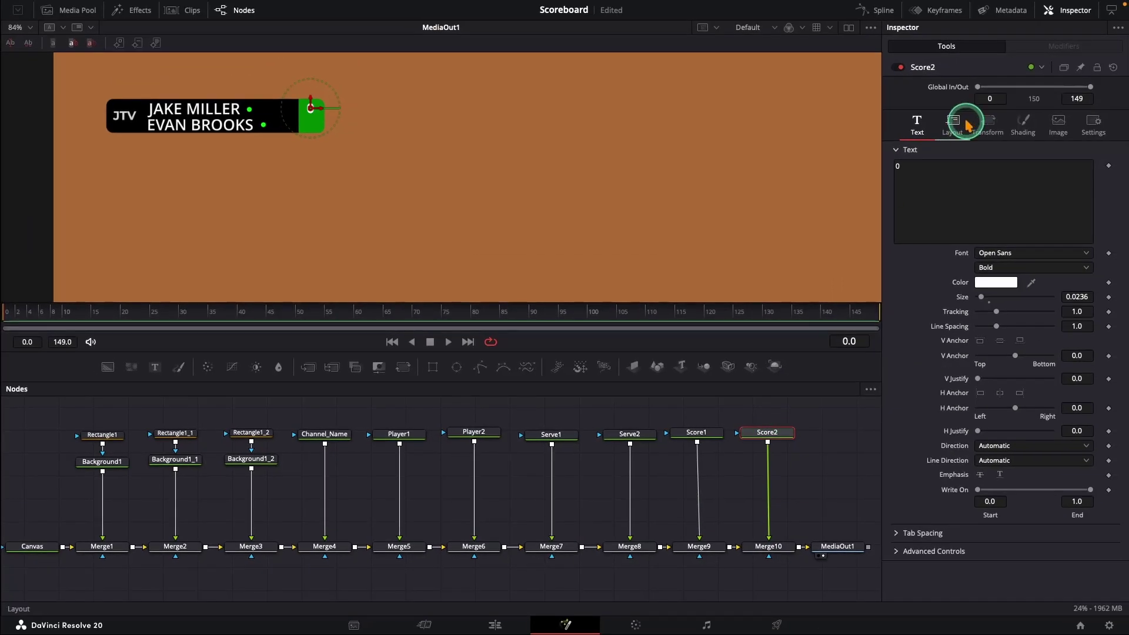
# - Lower Score2 beneath the first score and move MediaOut1 to the right edge
pyautogui.click(954, 125)
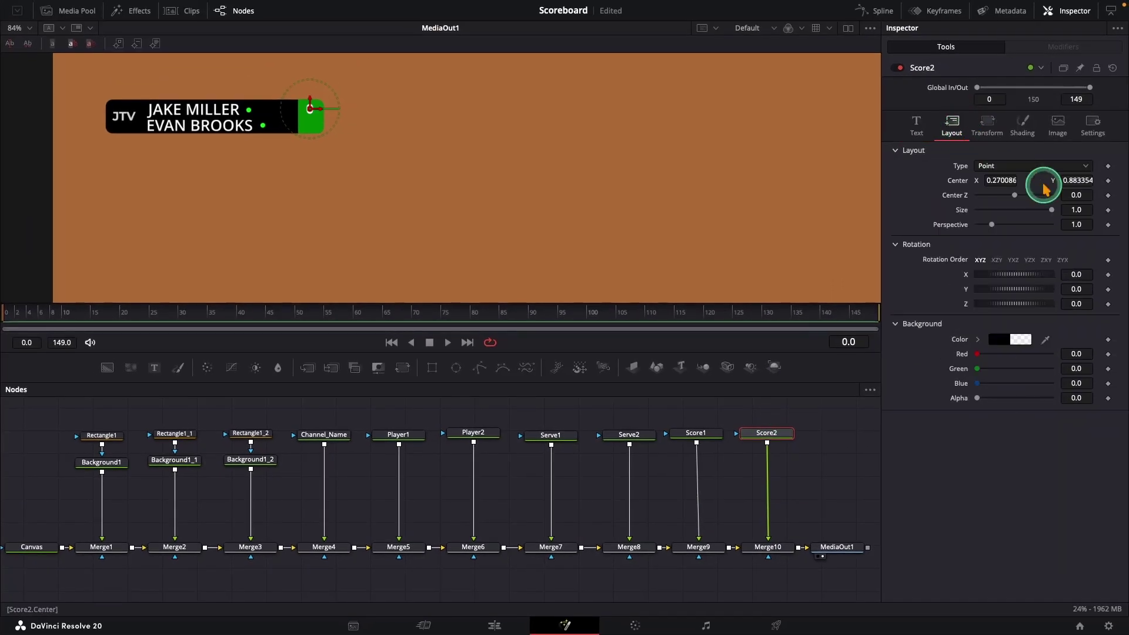
pyautogui.moveTo(1074, 180); pyautogui.dragTo(1078, 181)
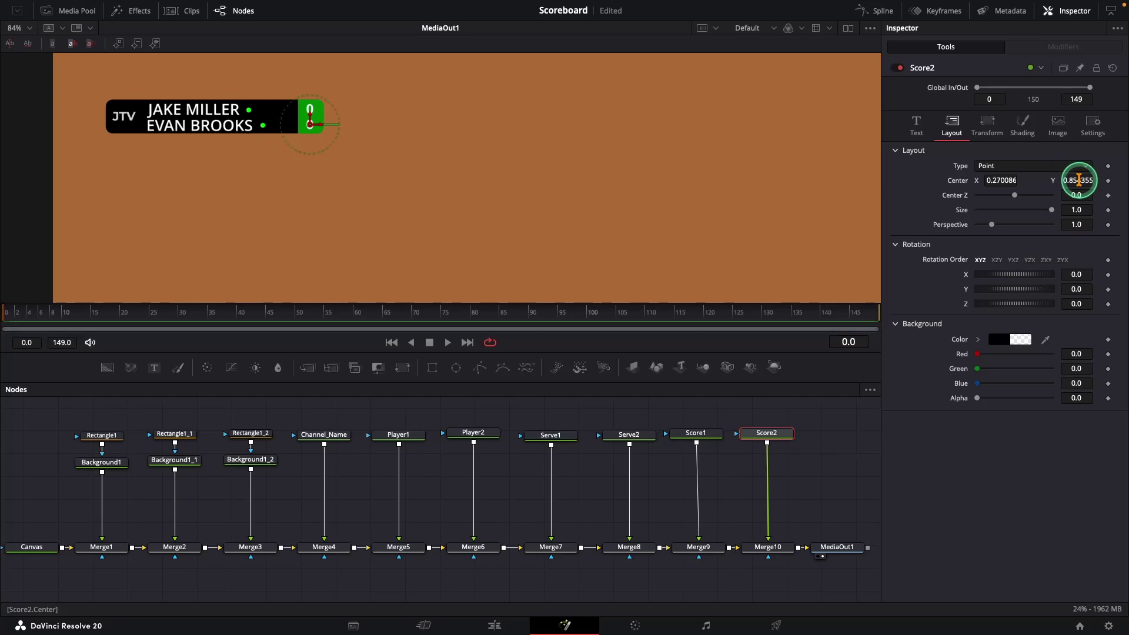
pyautogui.click(1110, 15)
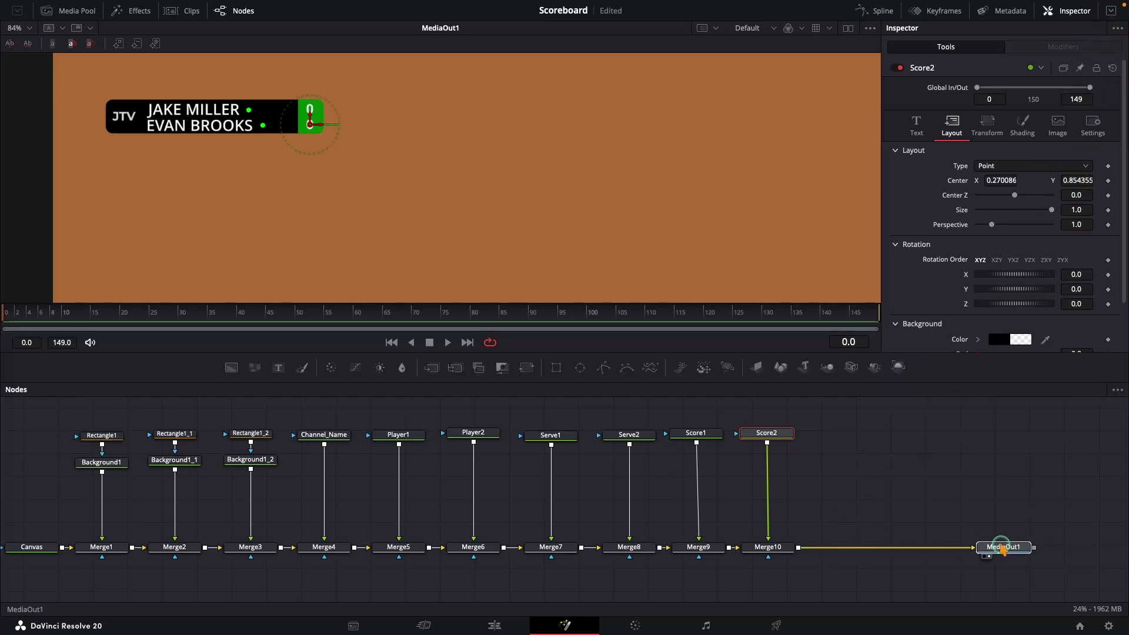
pyautogui.moveTo(836, 540); pyautogui.dragTo(1067, 540)
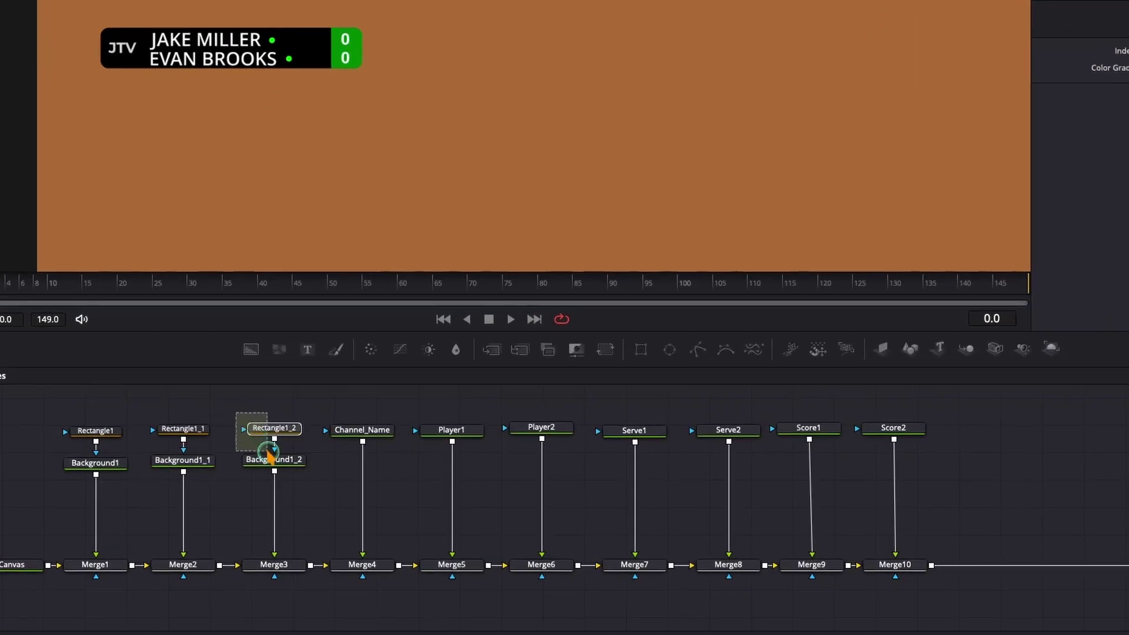
# - Duplicate the Rectangle1_2 and Background1_2 pair and merge it after Merge10 as Merge11
pyautogui.click(269, 431)
pyautogui.rightClick(276, 430)
pyautogui.click(307, 52)
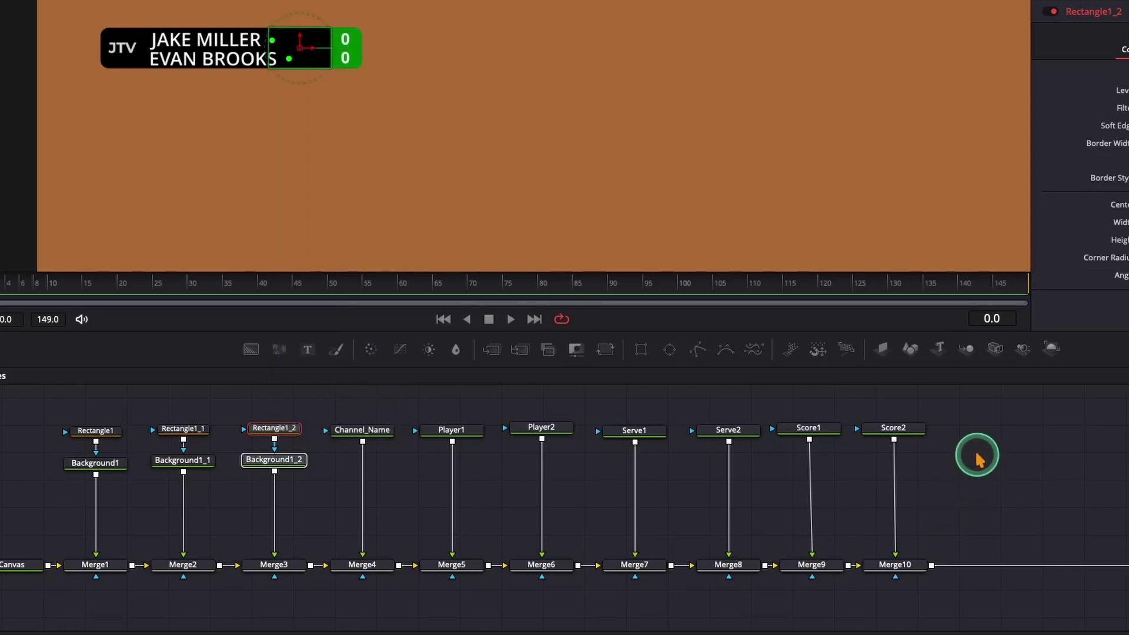
pyautogui.rightClick(977, 453)
pyautogui.click(981, 417)
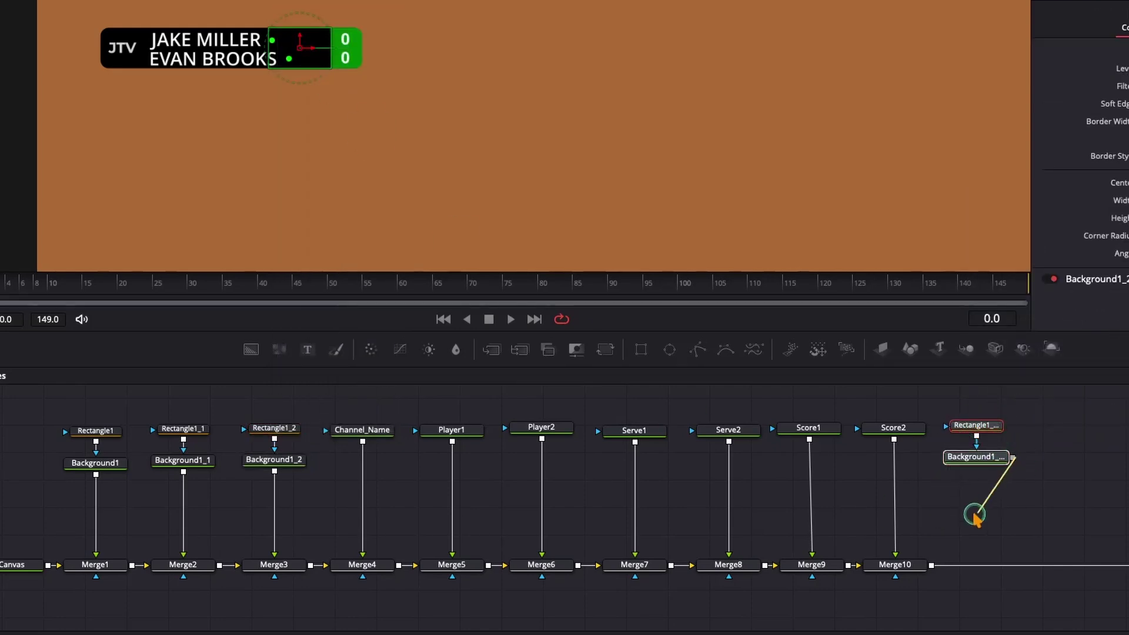
pyautogui.moveTo(977, 463); pyautogui.dragTo(931, 565)
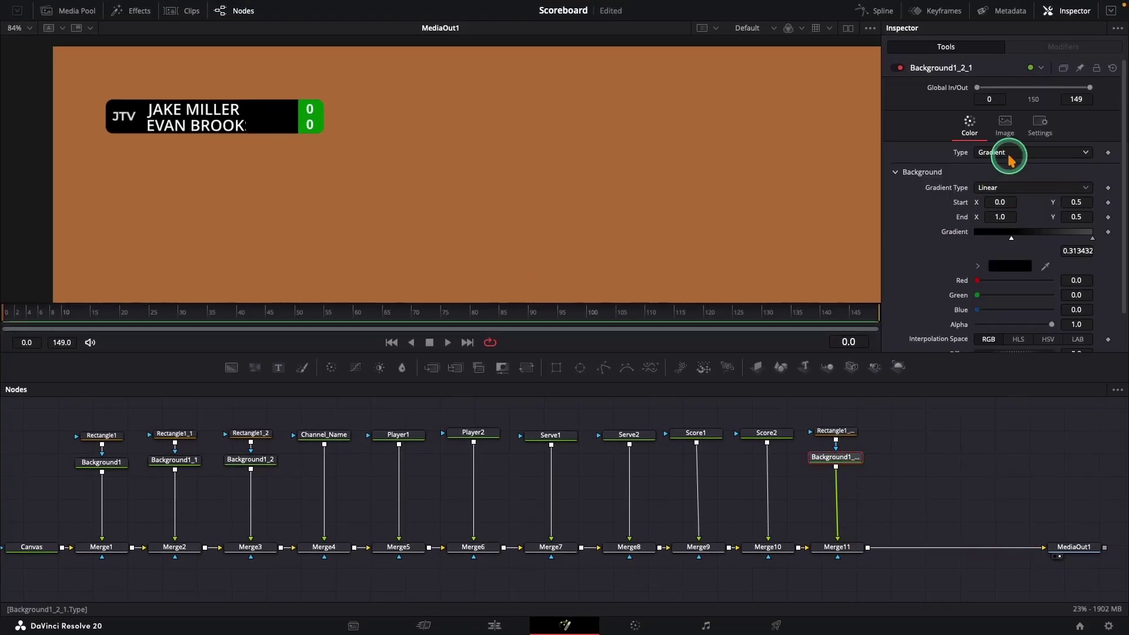
# - Set the copied background to a solid white fill
pyautogui.click(1010, 152)
pyautogui.click(1010, 188)
pyautogui.scroll(-2, 89, 397)
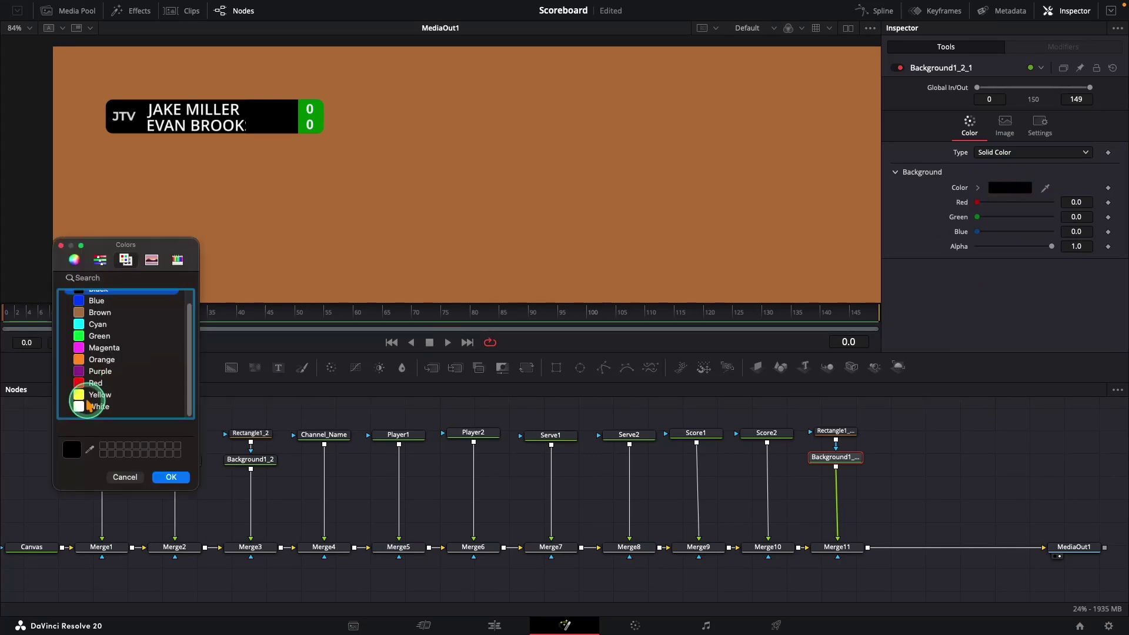
pyautogui.click(97, 406)
pyautogui.click(181, 476)
# - Shrink the copied rectangle and move the white bar beneath the scoreboard
pyautogui.click(835, 434)
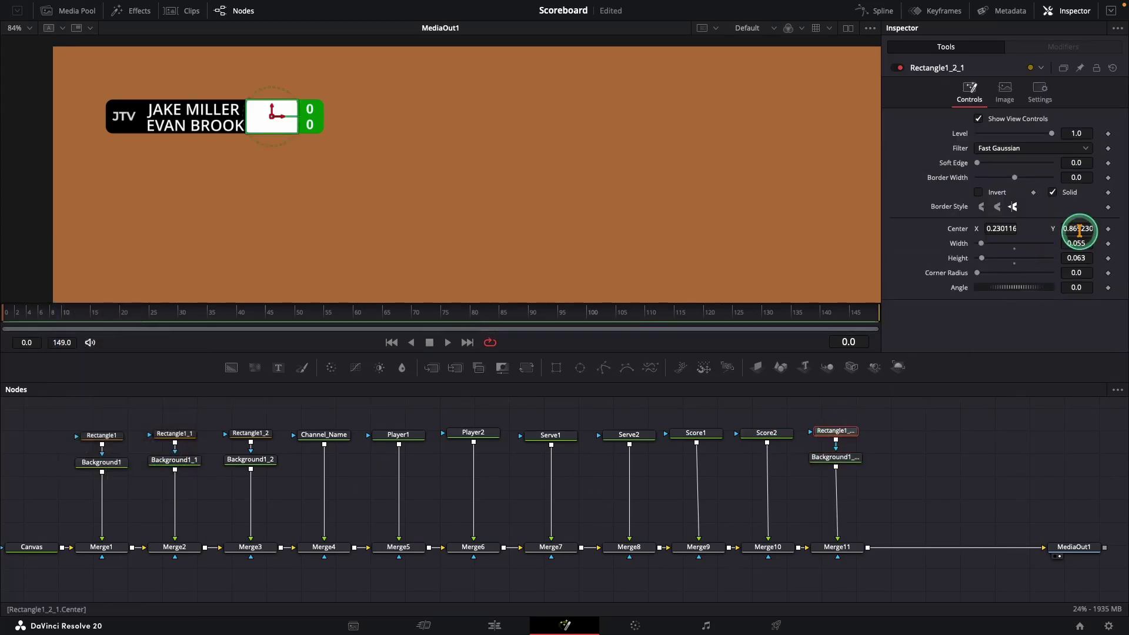
pyautogui.moveTo(1015, 227); pyautogui.dragTo(980, 261)
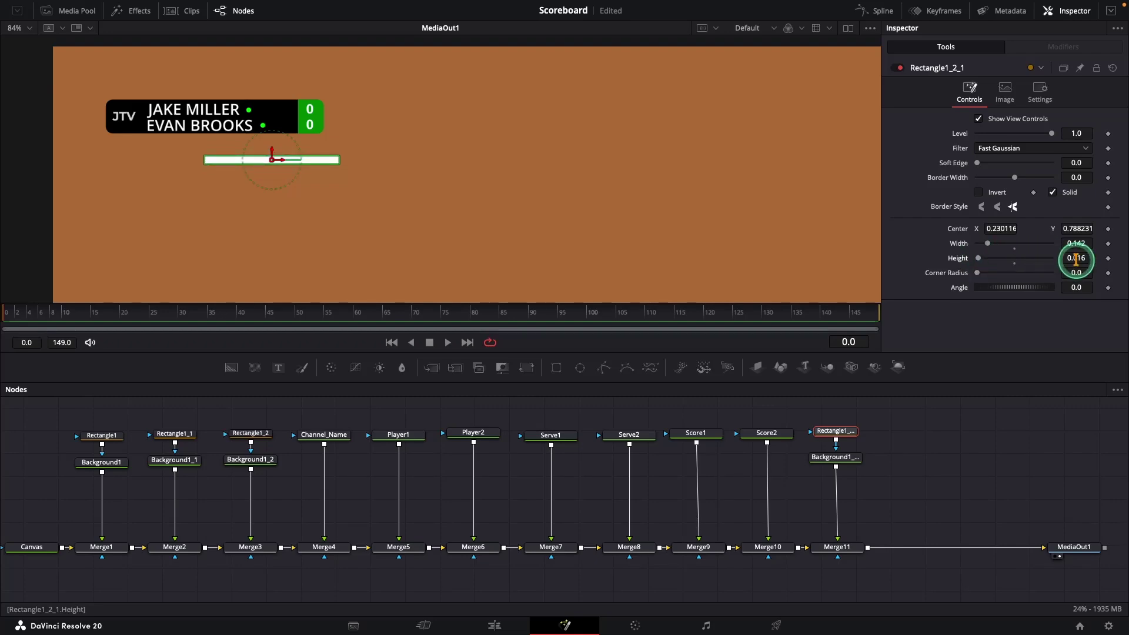
pyautogui.moveTo(272, 161); pyautogui.dragTo(184, 141)
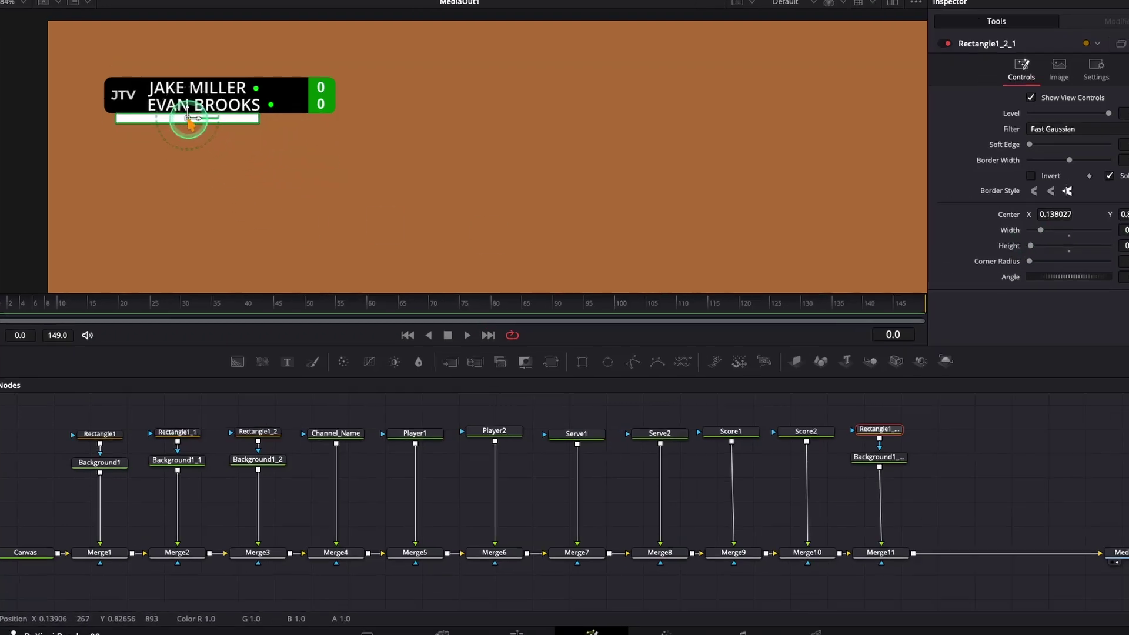
pyautogui.moveTo(819, 414); pyautogui.dragTo(852, 470)
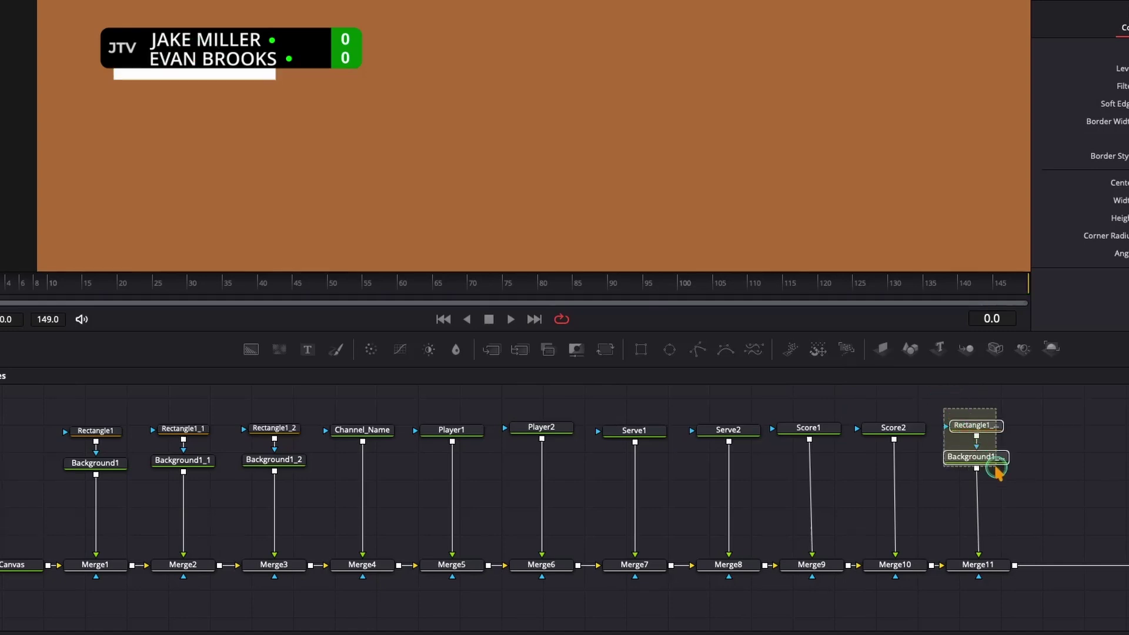
# - Duplicate the white bar, merge it as Merge12, and move it above the scoreboard
pyautogui.rightClick(971, 425)
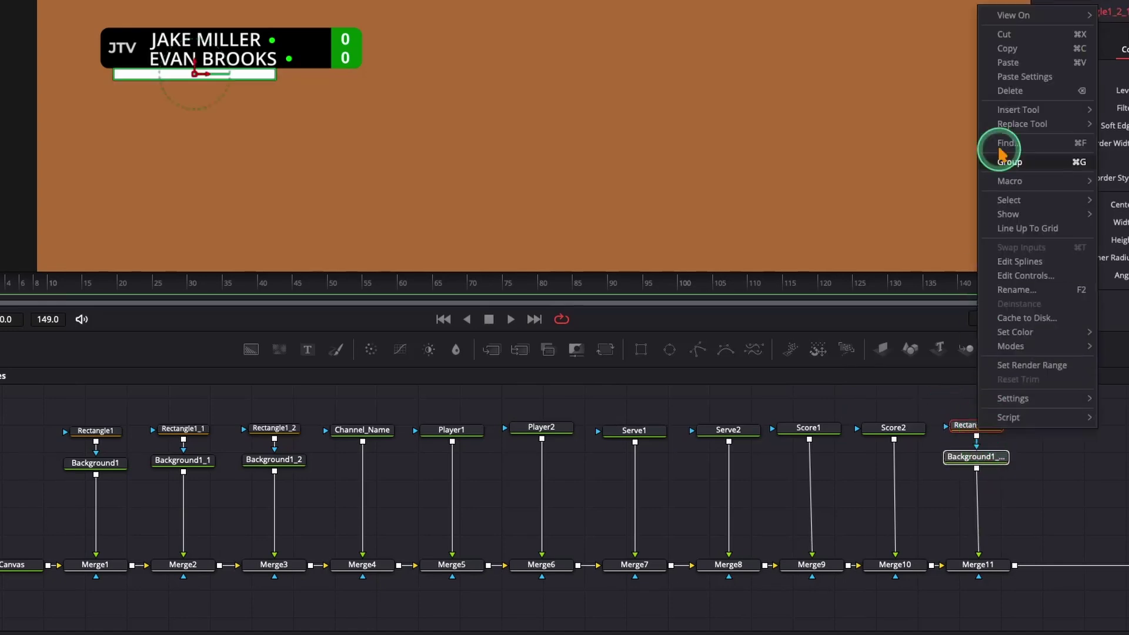
pyautogui.click(1000, 147)
pyautogui.rightClick(1048, 428)
pyautogui.click(1085, 204)
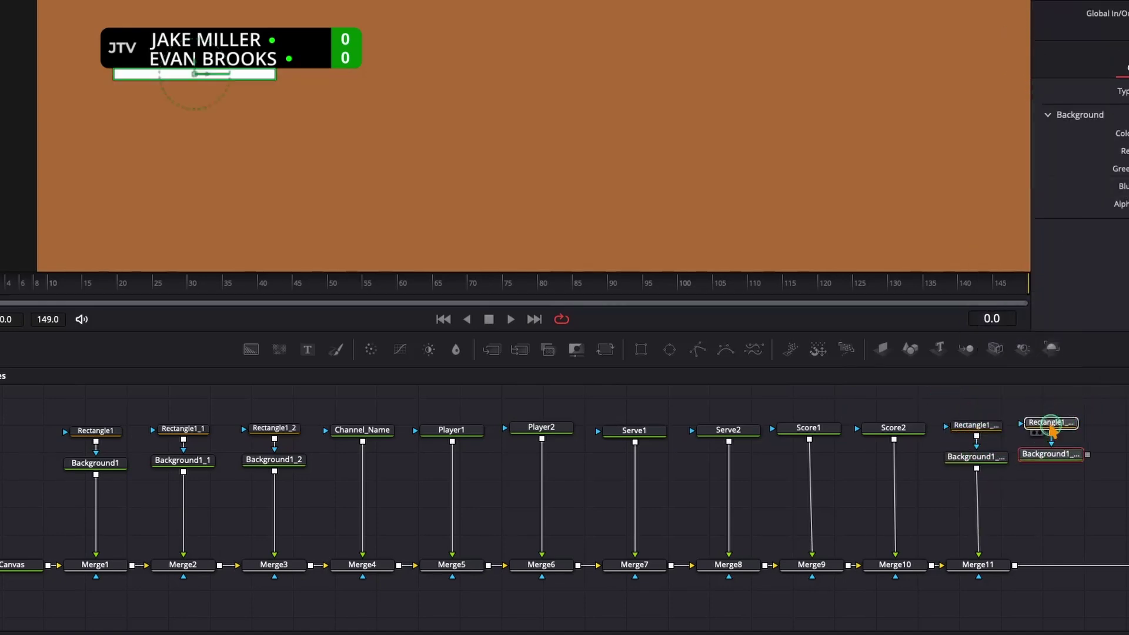
pyautogui.moveTo(1019, 564); pyautogui.dragTo(1014, 565)
pyautogui.click(1056, 420)
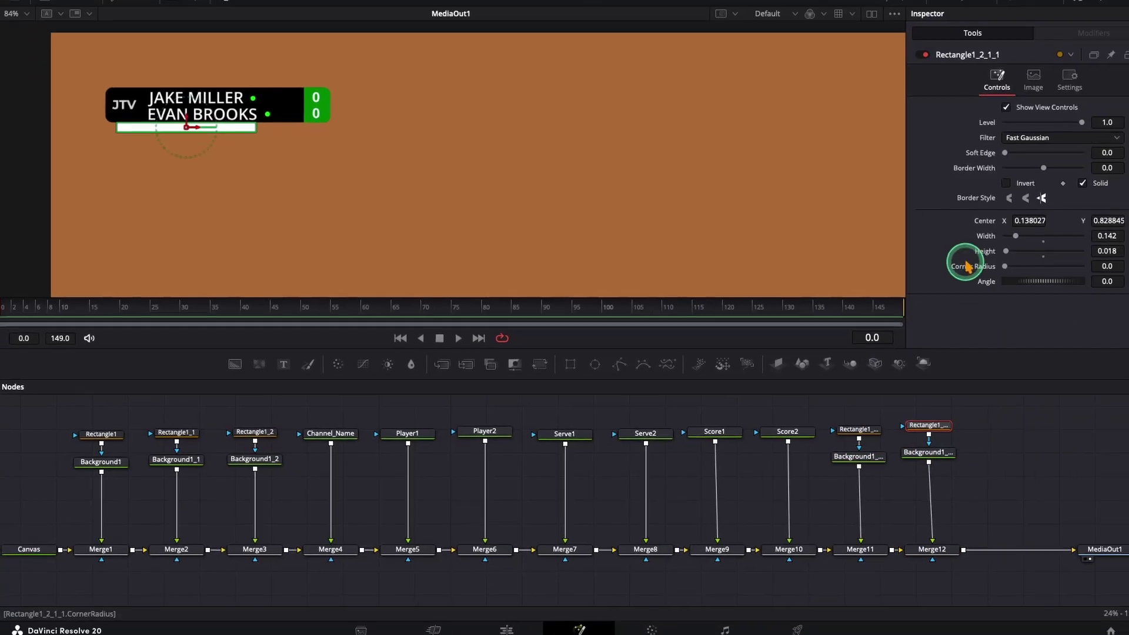
pyautogui.moveTo(1078, 229)
pyautogui.mouseDown()
pyautogui.moveTo(1109, 250)
pyautogui.moveTo(568, 255)
pyautogui.moveTo(1075, 244)
pyautogui.moveTo(1061, 245)
pyautogui.mouseUp()
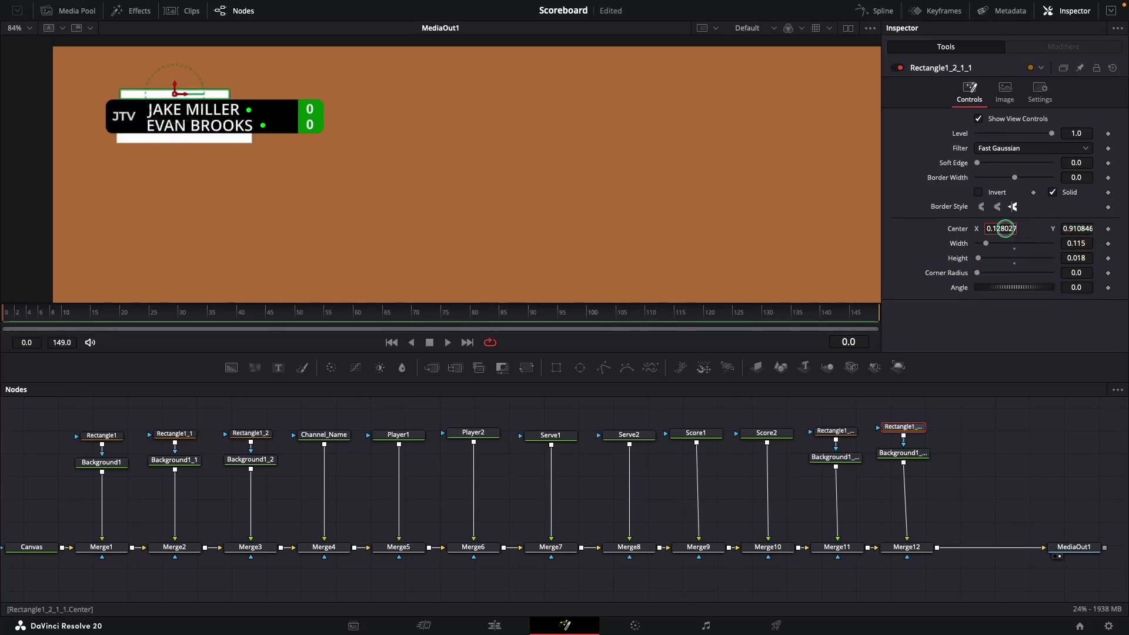
# - Shift the node graph into view and load MediaOut1 to show the finished output
pyautogui.click(523, 474)
pyautogui.scroll(-2, 520, 476)
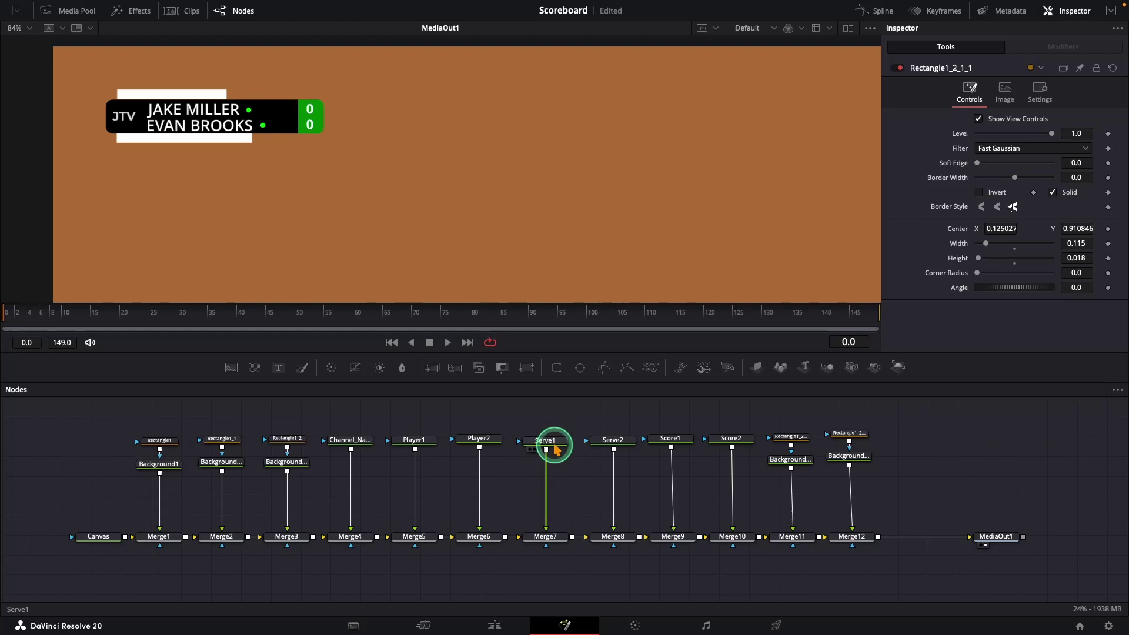
pyautogui.hotkey('ctrl', 'a')
pyautogui.moveTo(613, 537); pyautogui.dragTo(540, 550)
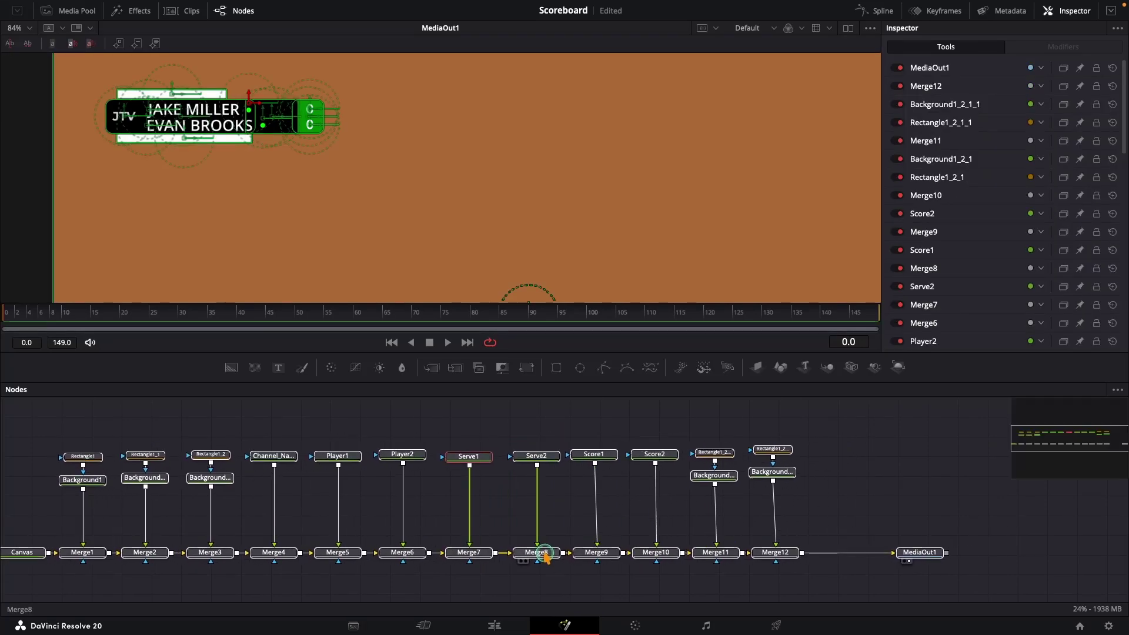
pyautogui.click(812, 521)
pyautogui.click(1083, 552)
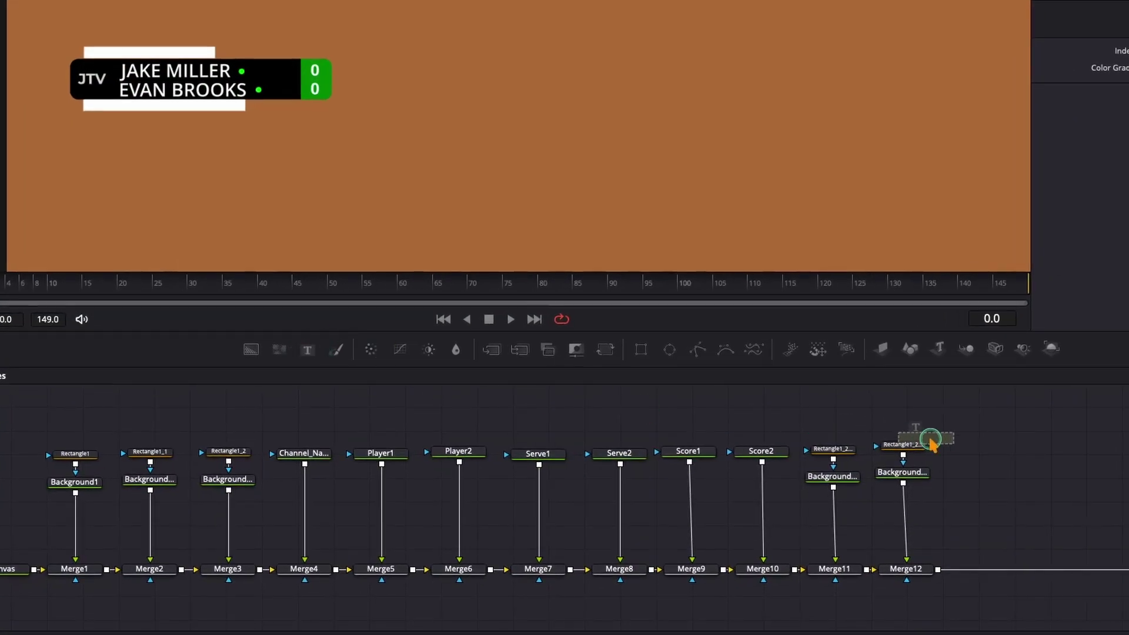
# - Add a Text+ node named Tournament and connect it into the merge chain
pyautogui.moveTo(933, 444); pyautogui.dragTo(977, 448)
pyautogui.press('F2')
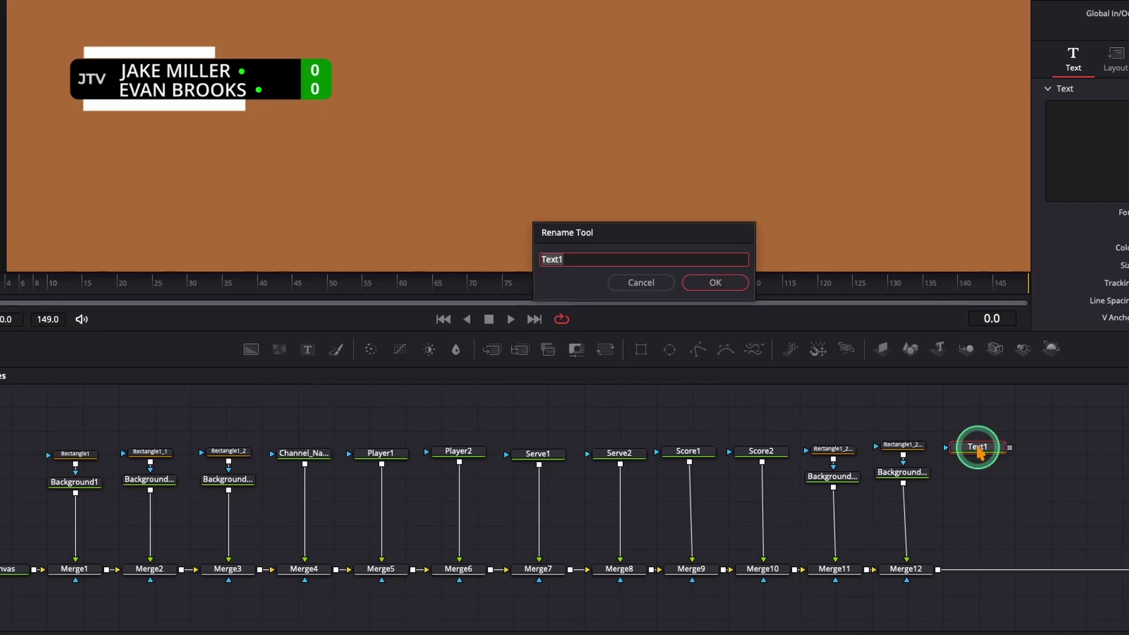
pyautogui.write('ament')
pyautogui.press('Return')
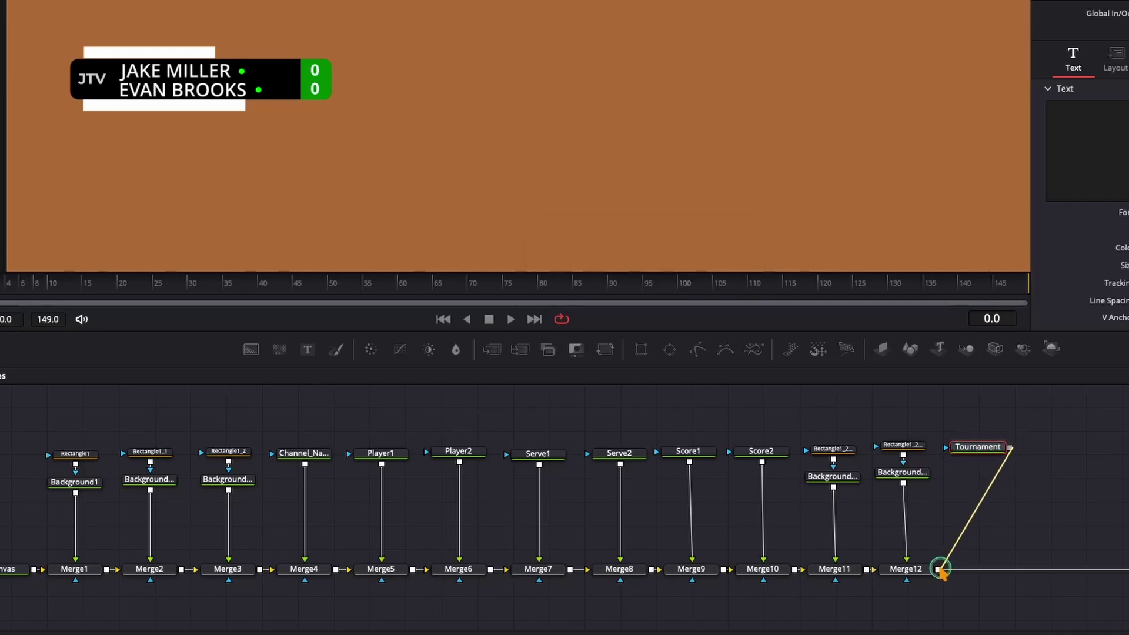
pyautogui.moveTo(940, 569); pyautogui.dragTo(942, 570)
# - Give the title the text RED ROCK OPEN in black Montserrat
pyautogui.click(925, 224)
pyautogui.write('RED ROC')
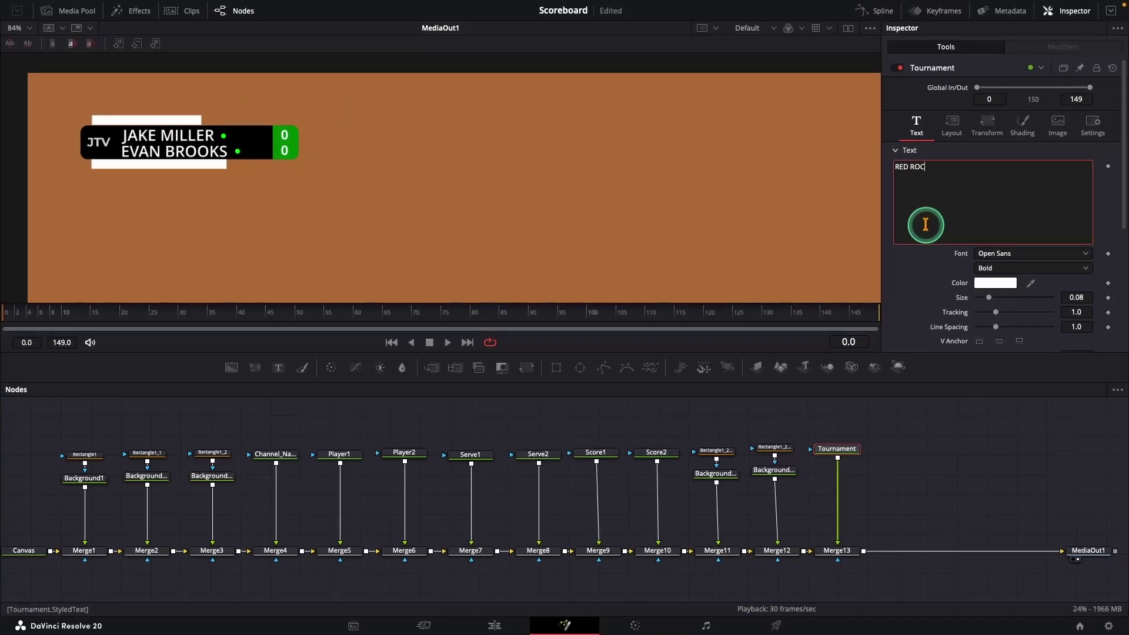
pyautogui.write('K OPEN')
pyautogui.click(1003, 252)
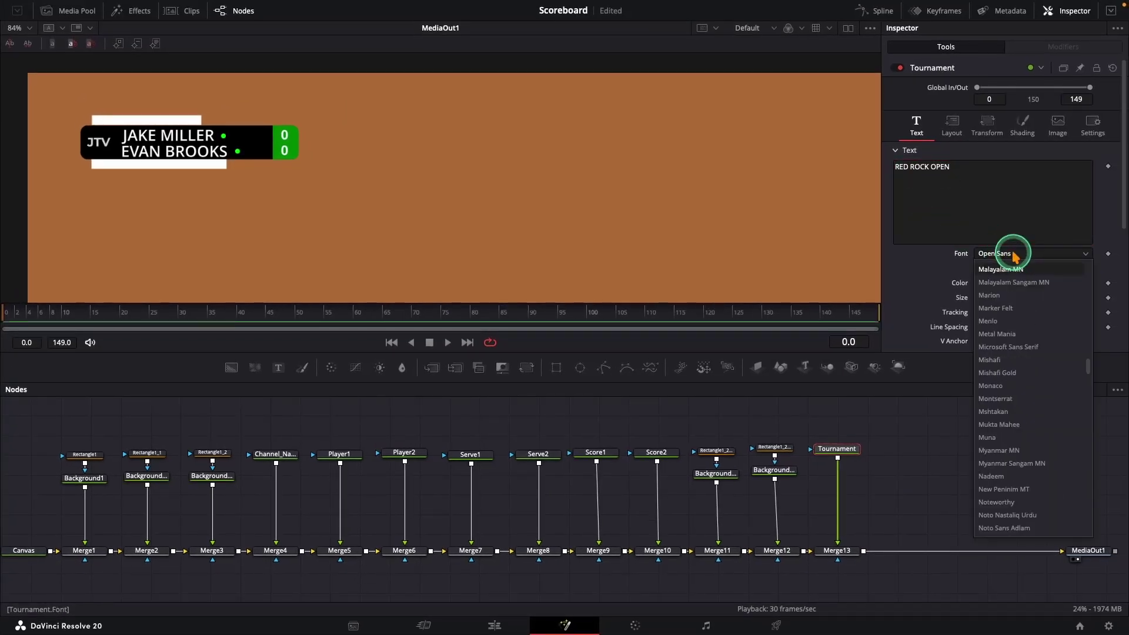
pyautogui.click(1008, 395)
pyautogui.click(996, 282)
pyautogui.click(97, 294)
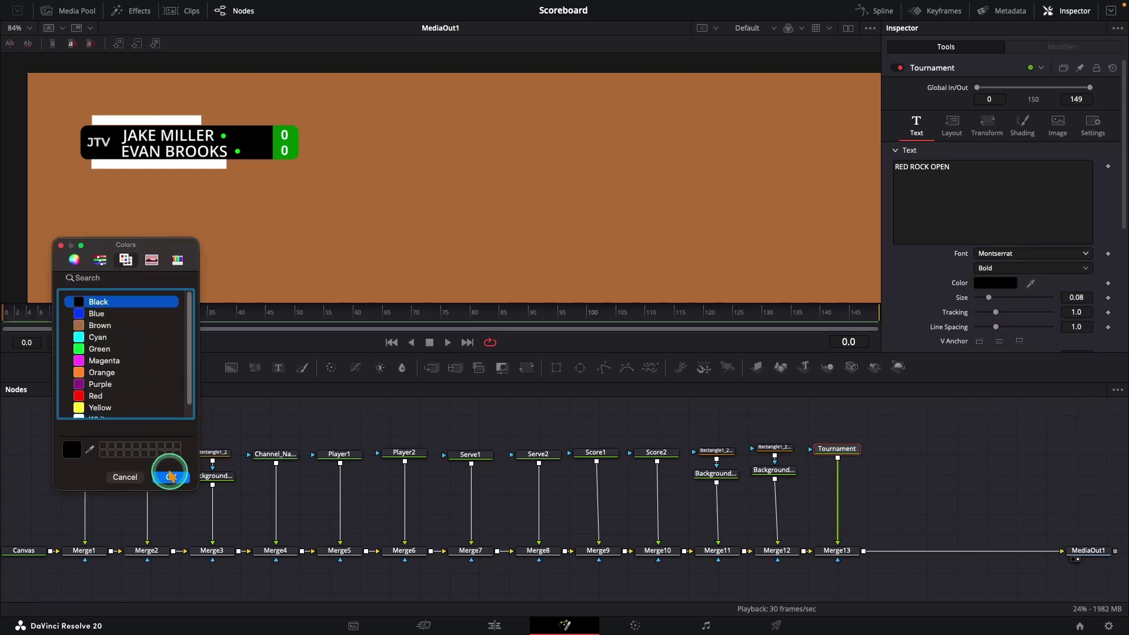
pyautogui.click(172, 477)
pyautogui.scroll(-2, 588, 253)
pyautogui.scroll(-1, 589, 253)
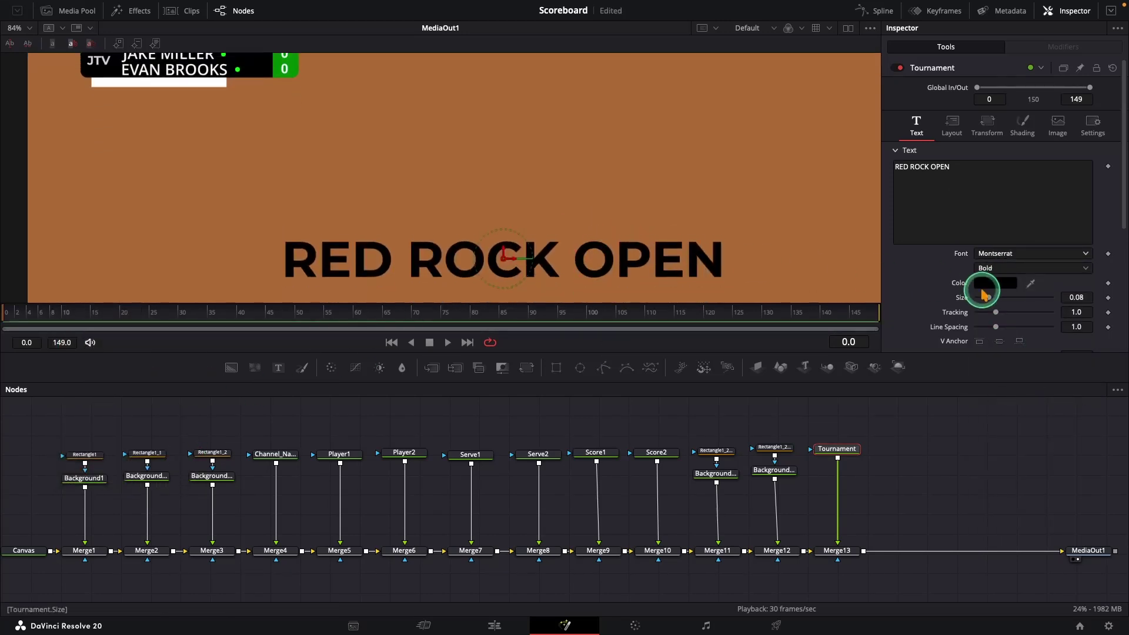
# - Shrink the RED ROCK OPEN title and place it on the top white bar
pyautogui.moveTo(988, 297); pyautogui.dragTo(979, 298)
pyautogui.moveTo(503, 257); pyautogui.dragTo(138, 88)
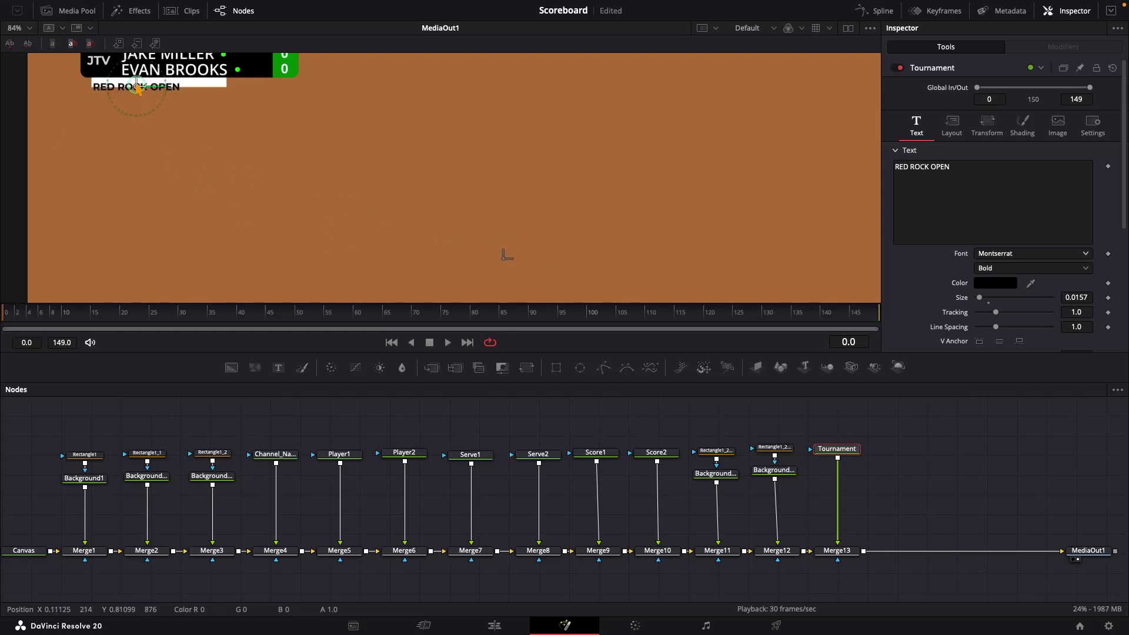
pyautogui.scroll(1, 156, 100)
pyautogui.moveTo(156, 132); pyautogui.dragTo(150, 99)
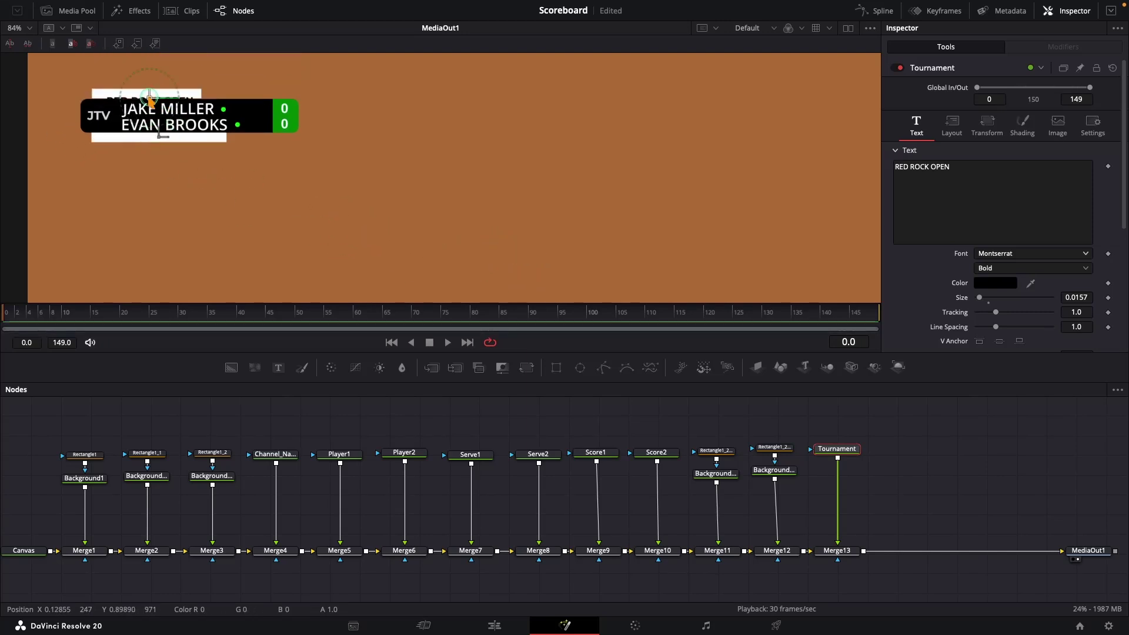
pyautogui.rightClick(836, 448)
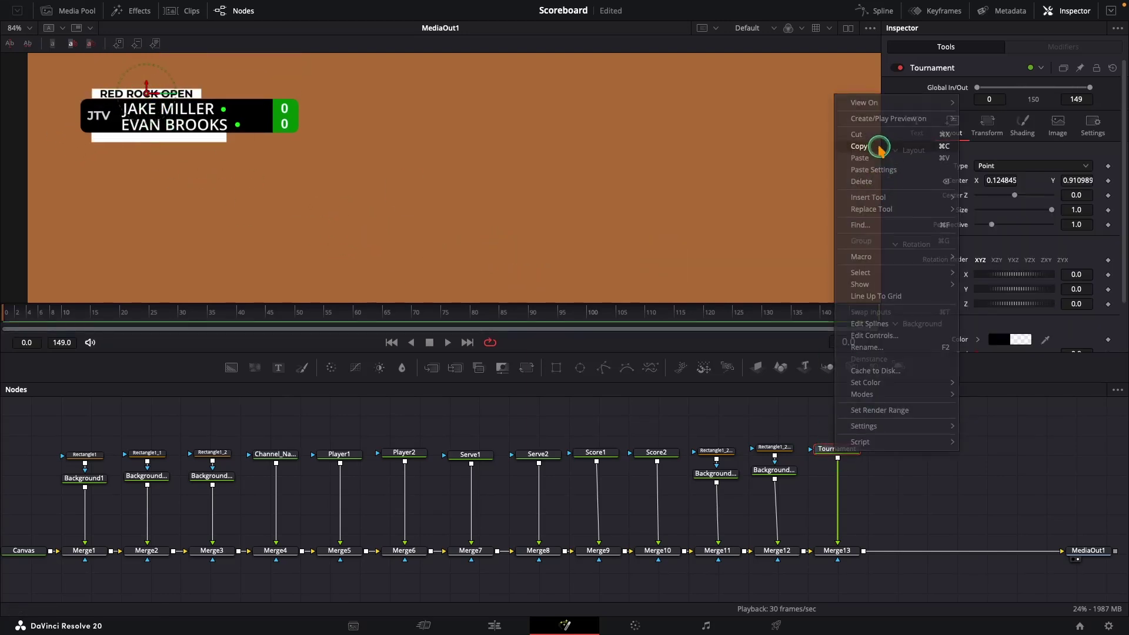
# - Duplicate Tournament as MatchType and connect it into the merge chain as Merge14
pyautogui.click(897, 450)
pyautogui.rightClick(897, 449)
pyautogui.click(915, 428)
pyautogui.press('F2')
pyautogui.write('Match Ty')
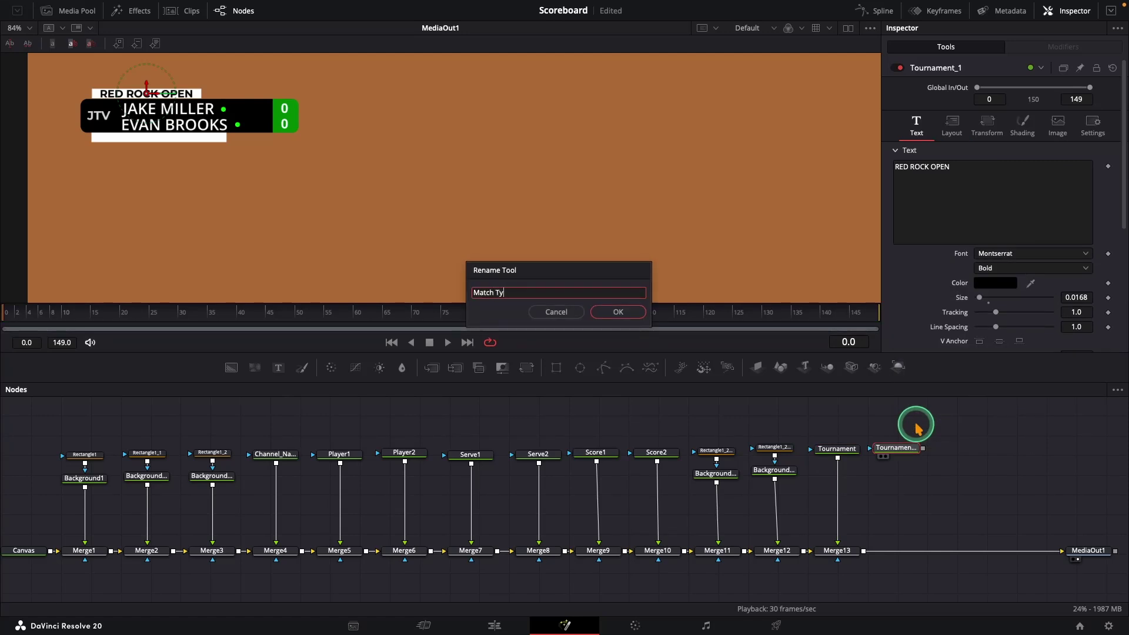
pyautogui.write('pe')
pyautogui.press('Return')
pyautogui.moveTo(923, 448); pyautogui.dragTo(865, 547)
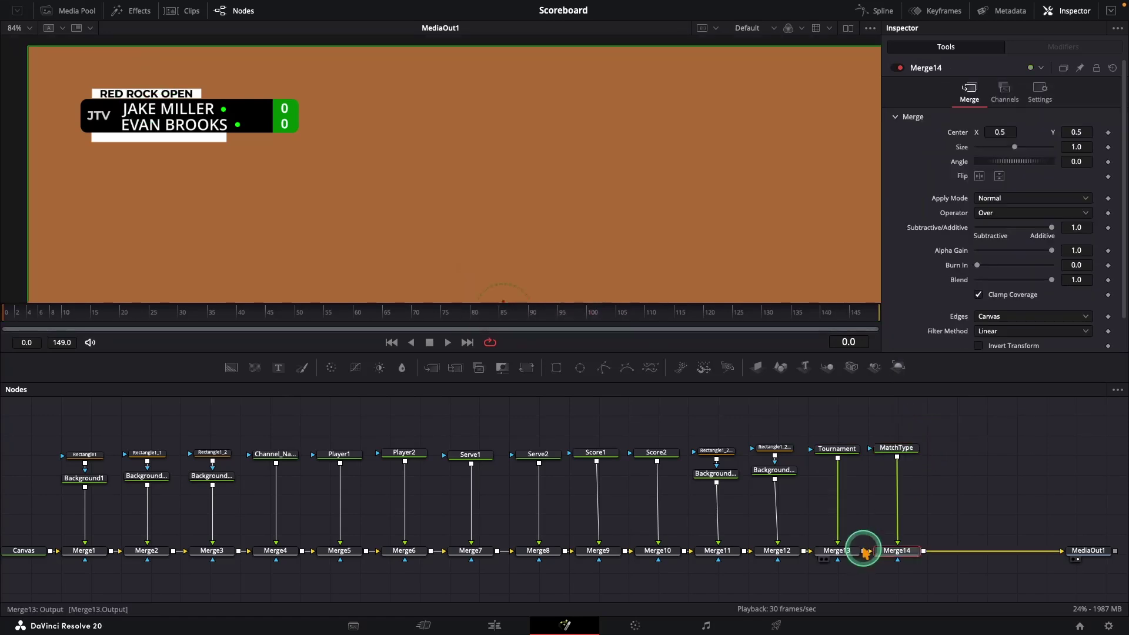
# - Change MatchType's text to MEN'S SINGLES - FINAL and lower it below the scoreboard
pyautogui.click(899, 448)
pyautogui.tripleClick(944, 169)
pyautogui.write("MEN'S S")
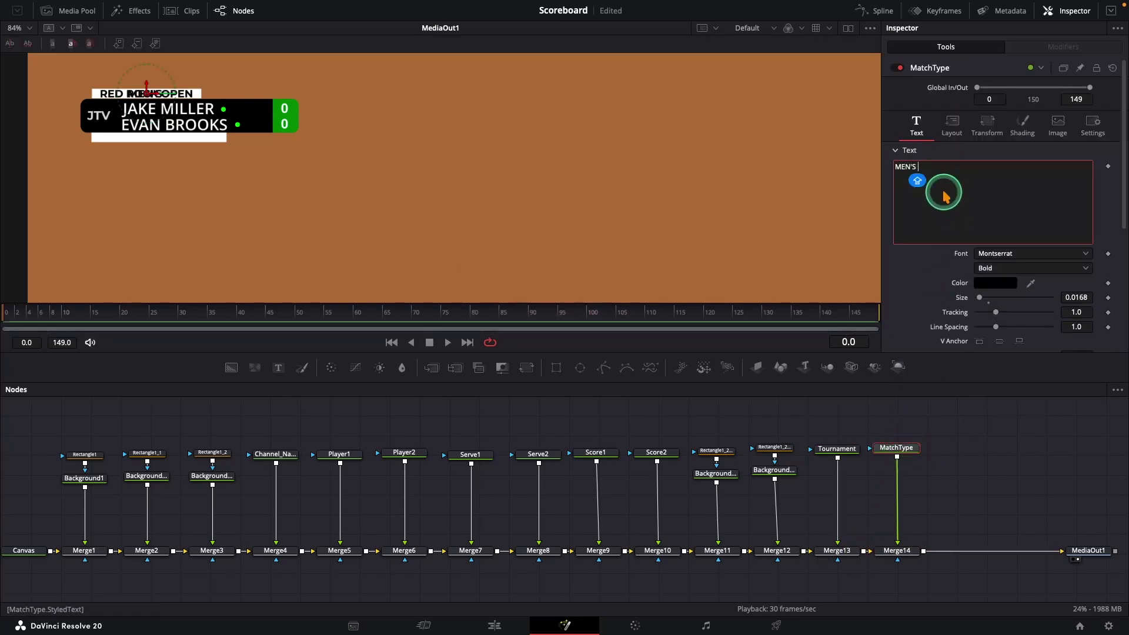
pyautogui.write('INGLES - FINAL')
pyautogui.click(951, 126)
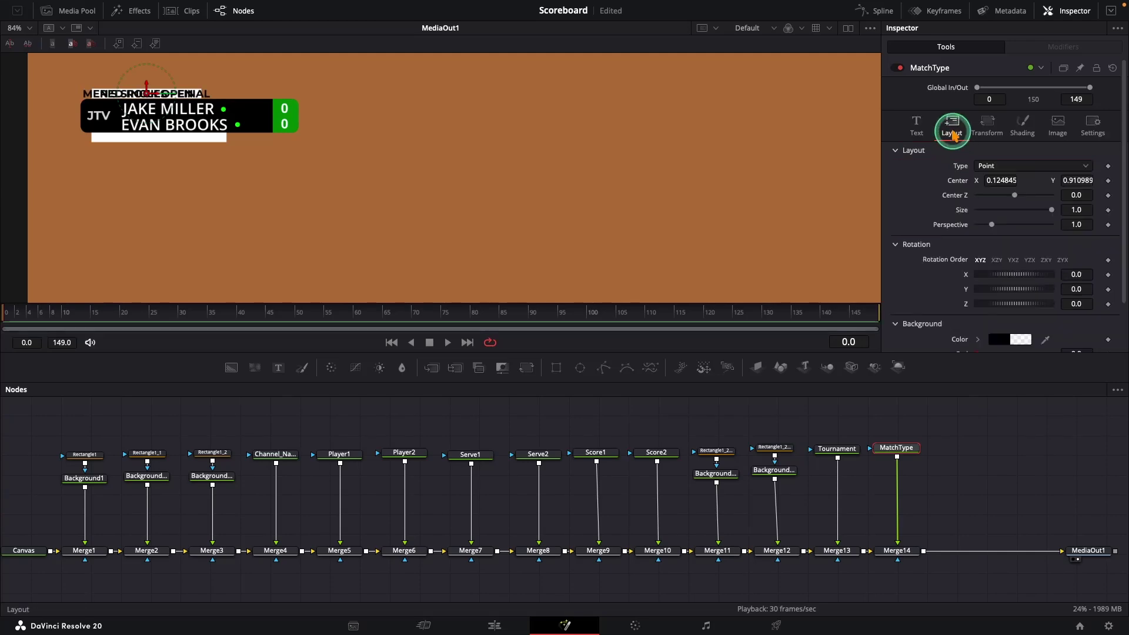
pyautogui.moveTo(1071, 180); pyautogui.dragTo(1023, 177)
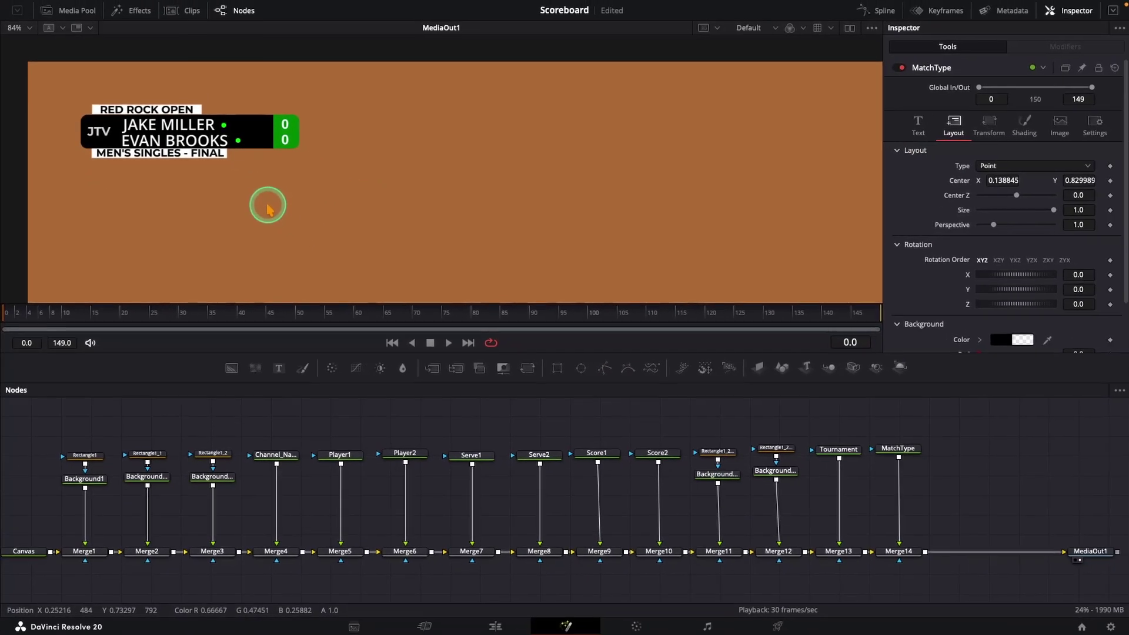
pyautogui.scroll(-2, 267, 207)
pyautogui.scroll(-2, 266, 207)
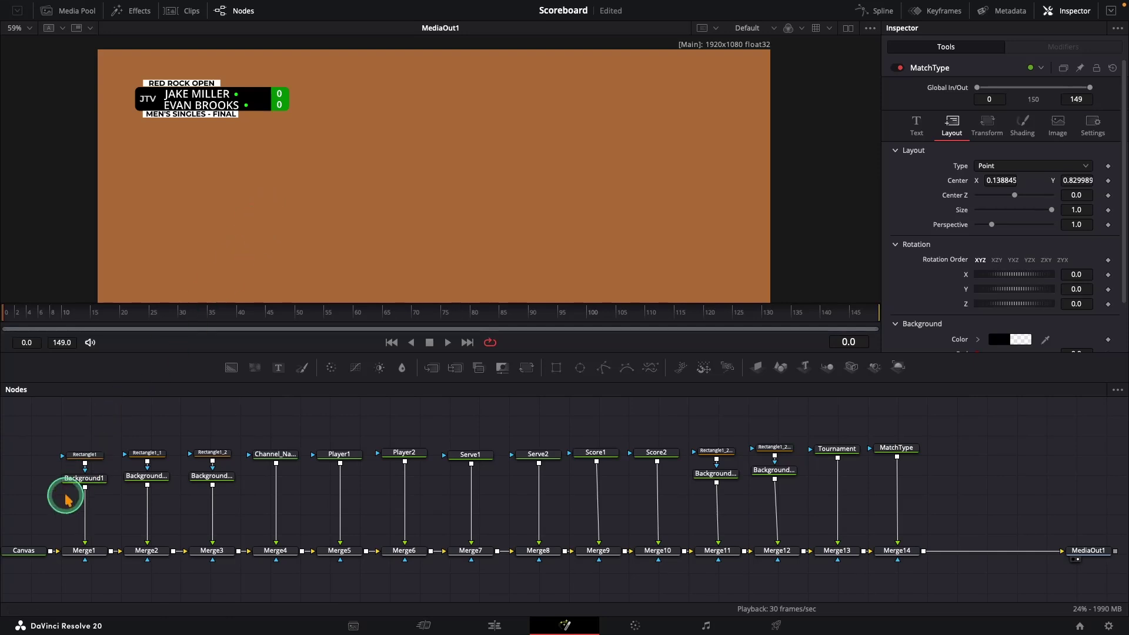
# - Set the Canvas background colour to black with alpha 0
pyautogui.click(24, 552)
pyautogui.click(1009, 187)
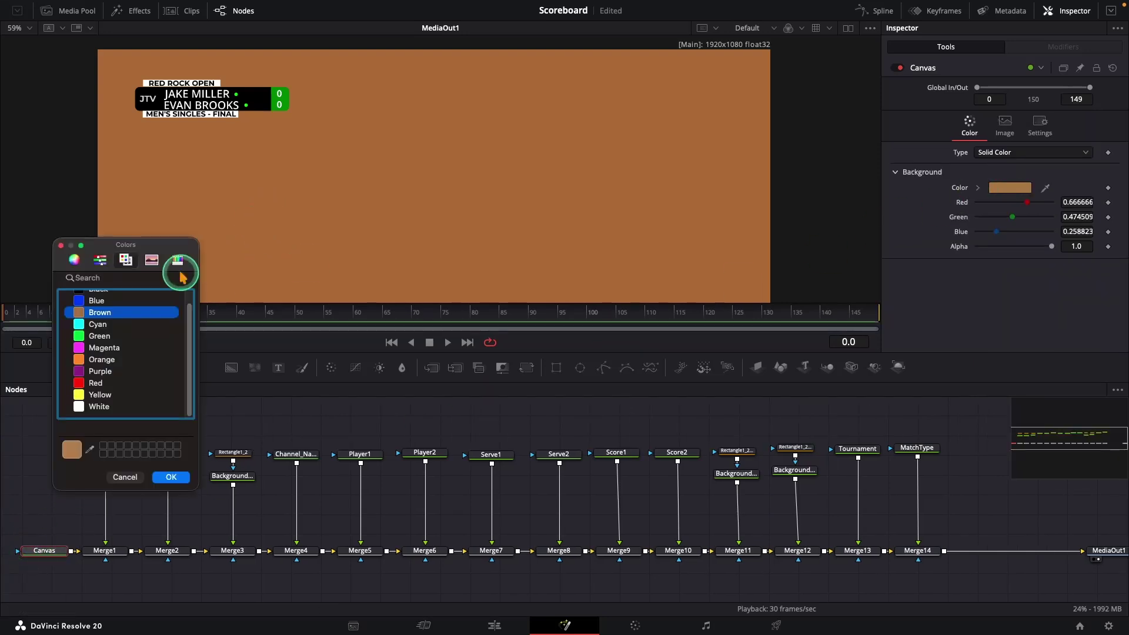
pyautogui.click(177, 259)
pyautogui.click(93, 302)
pyautogui.click(170, 476)
pyautogui.moveTo(1049, 246); pyautogui.dragTo(965, 252)
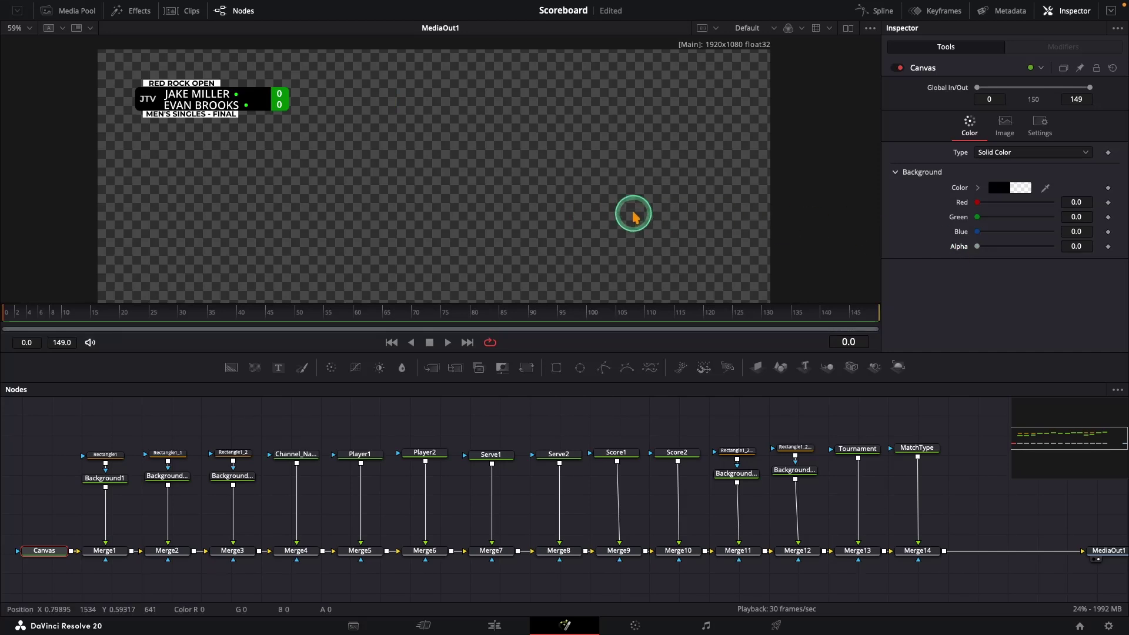
pyautogui.click(526, 413)
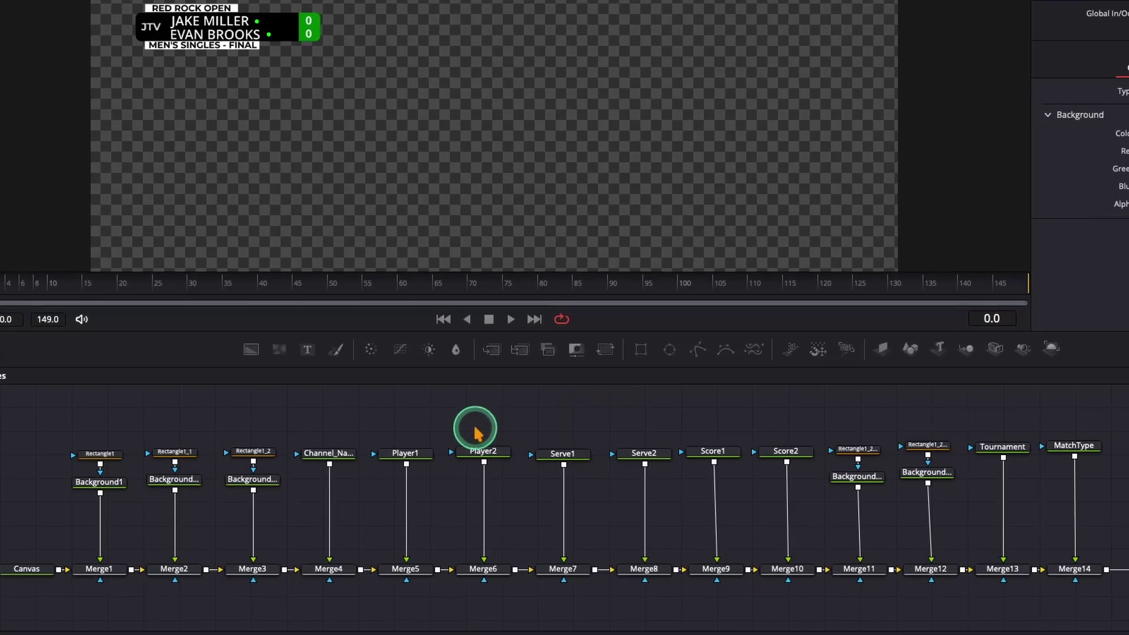
# - Select the Player, Serve, Score, Tournament and MatchType text nodes
pyautogui.click(353, 456)
pyautogui.keyDown('ctrl'); pyautogui.click(568, 456); pyautogui.keyUp('ctrl')
pyautogui.keyDown('ctrl'); pyautogui.click(719, 457); pyautogui.keyUp('ctrl')
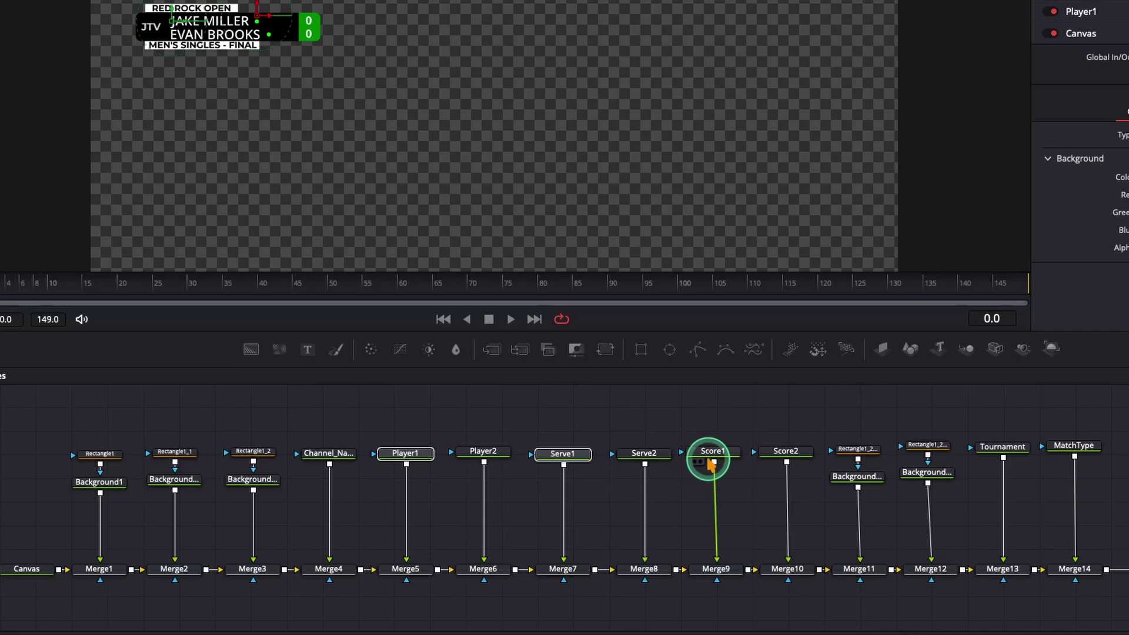
pyautogui.keyDown('ctrl'); pyautogui.click(499, 456); pyautogui.keyUp('ctrl')
pyautogui.keyDown('ctrl'); pyautogui.click(657, 457); pyautogui.keyUp('ctrl')
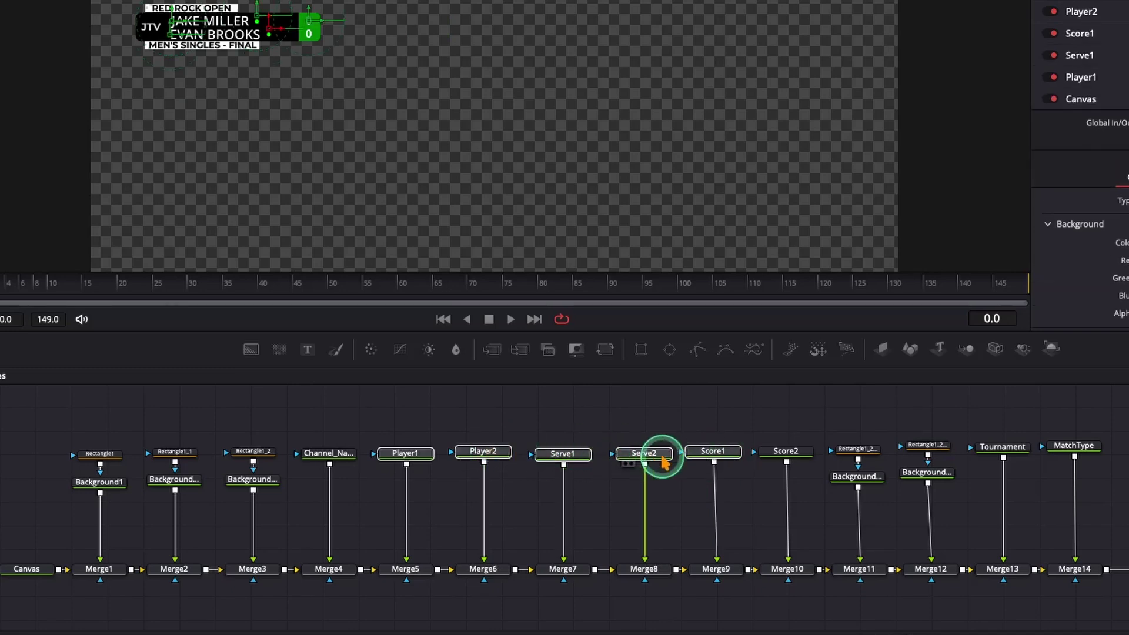
pyautogui.keyDown('ctrl'); pyautogui.click(805, 457); pyautogui.keyUp('ctrl')
pyautogui.keyDown('ctrl'); pyautogui.click(1003, 446); pyautogui.keyUp('ctrl')
pyautogui.keyDown('ctrl'); pyautogui.click(1074, 447); pyautogui.keyUp('ctrl')
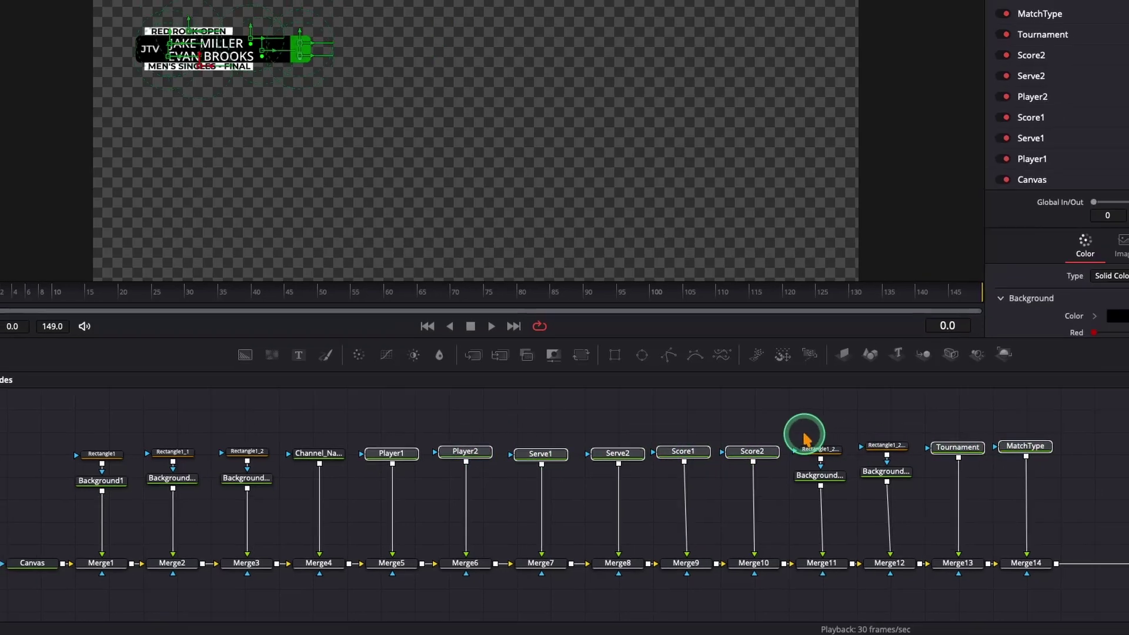
# - Add all rectangle, background, Canvas and Merge nodes to the selection
pyautogui.keyDown('ctrl'); pyautogui.click(737, 451); pyautogui.keyUp('ctrl')
pyautogui.keyDown('ctrl'); pyautogui.click(737, 473); pyautogui.keyUp('ctrl')
pyautogui.keyDown('ctrl'); pyautogui.click(795, 447); pyautogui.keyUp('ctrl')
pyautogui.keyDown('ctrl'); pyautogui.click(795, 469); pyautogui.keyUp('ctrl')
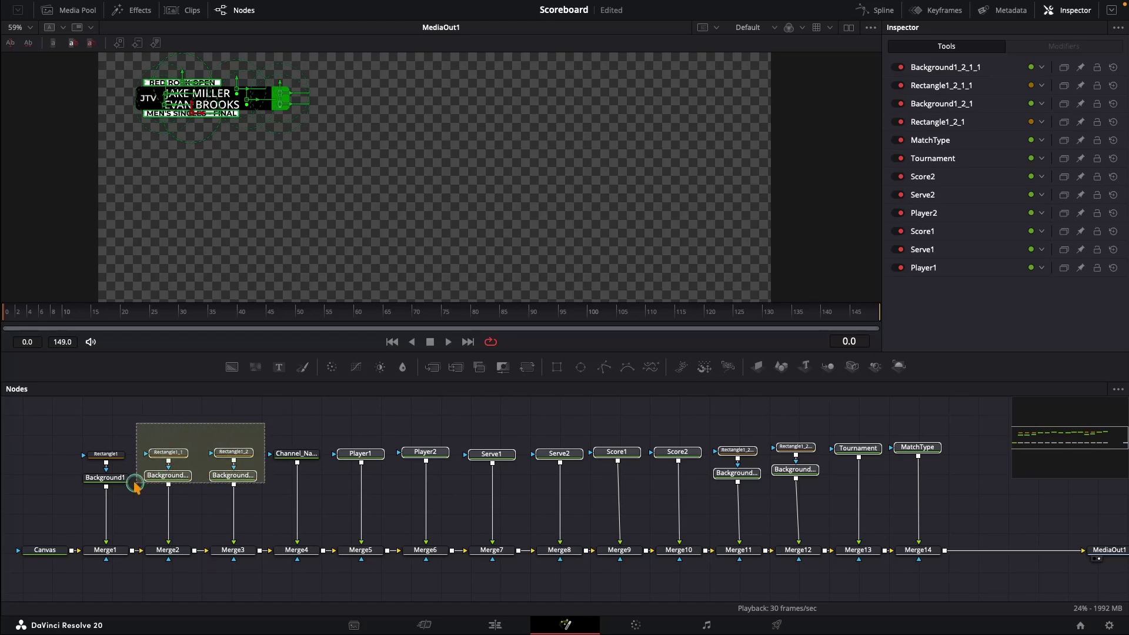
pyautogui.moveTo(266, 421); pyautogui.dragTo(84, 501)
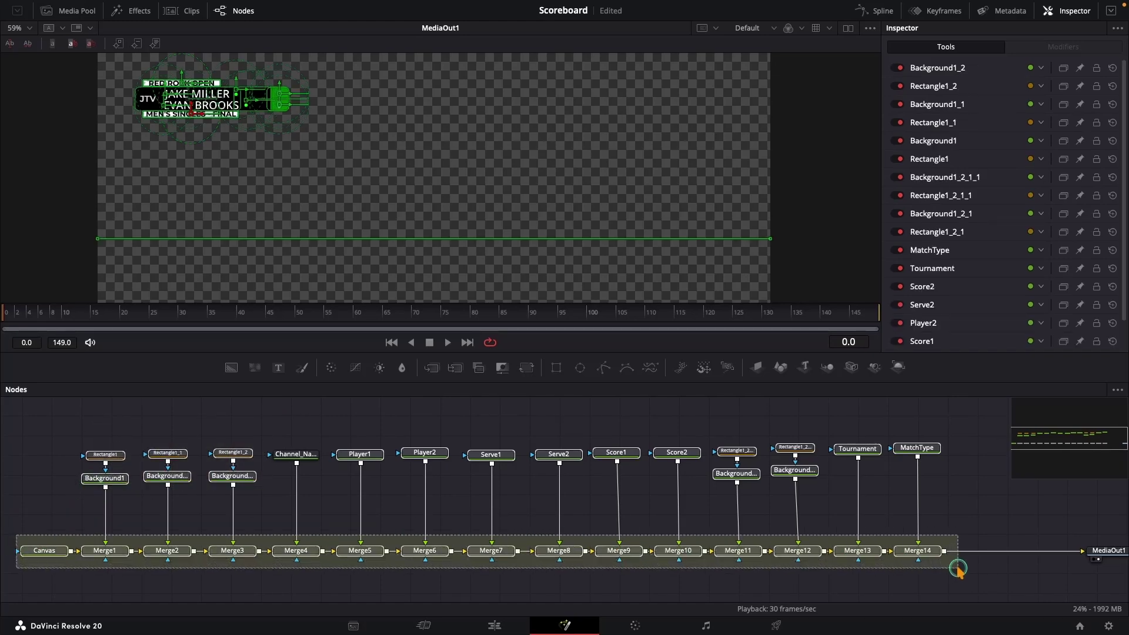
pyautogui.moveTo(17, 514); pyautogui.dragTo(966, 578)
# - Create MacroTool1 from the selection and collapse Player1's and Player2's parameter lists
pyautogui.rightClick(360, 459)
pyautogui.moveTo(435, 221)
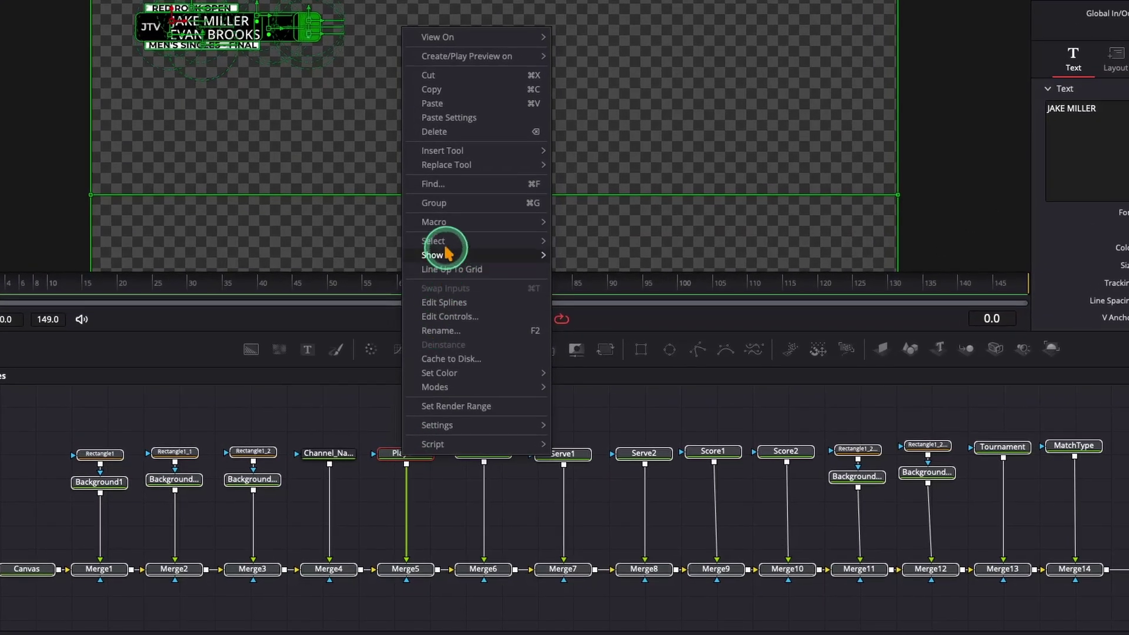
pyautogui.click(567, 225)
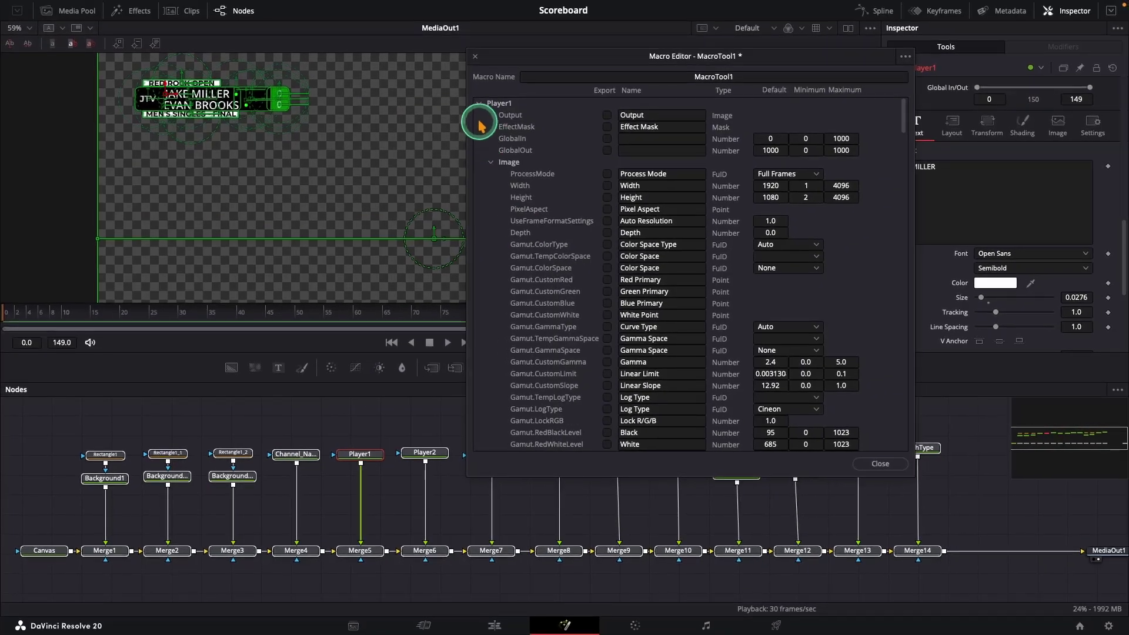
pyautogui.click(478, 99)
pyautogui.scroll(-1, 515, 209)
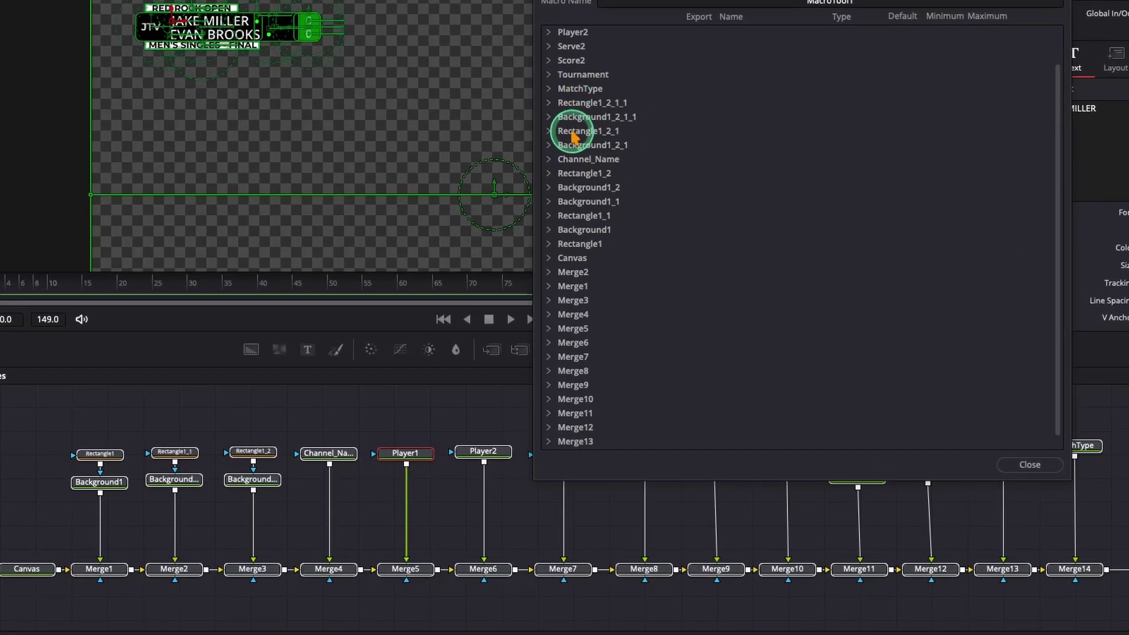
pyautogui.scroll(1, 573, 327)
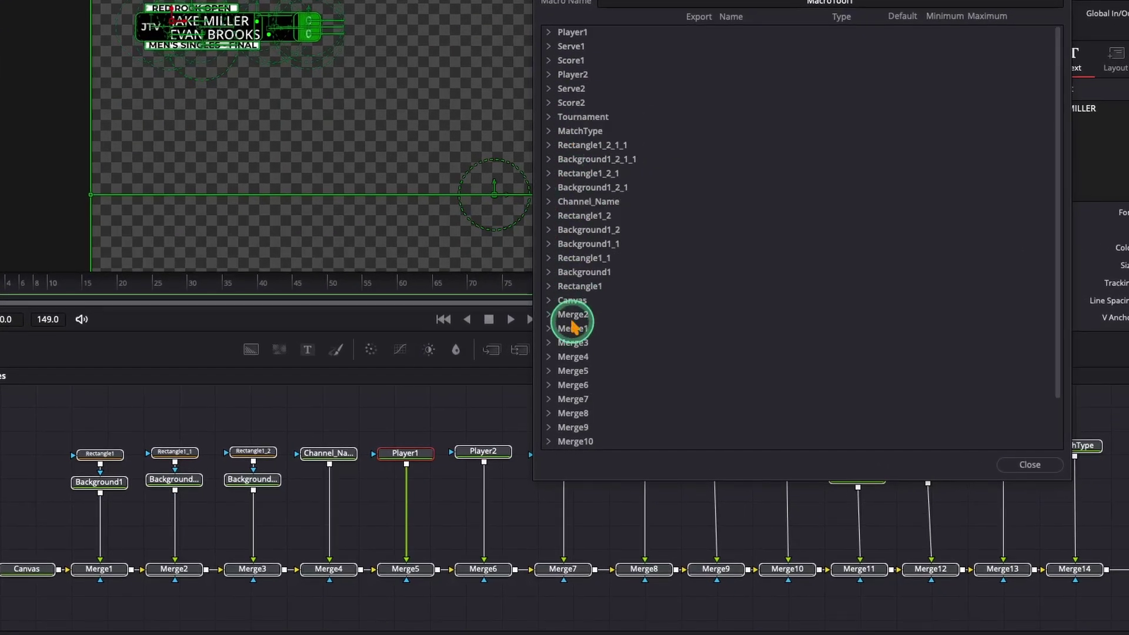
pyautogui.click(549, 74)
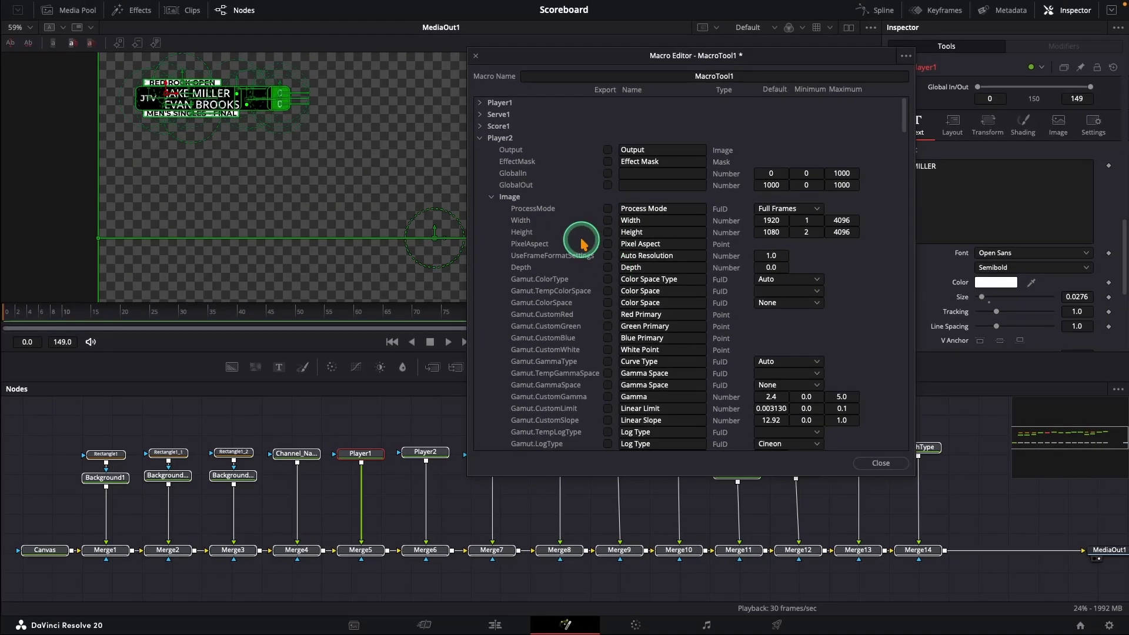
pyautogui.click(478, 139)
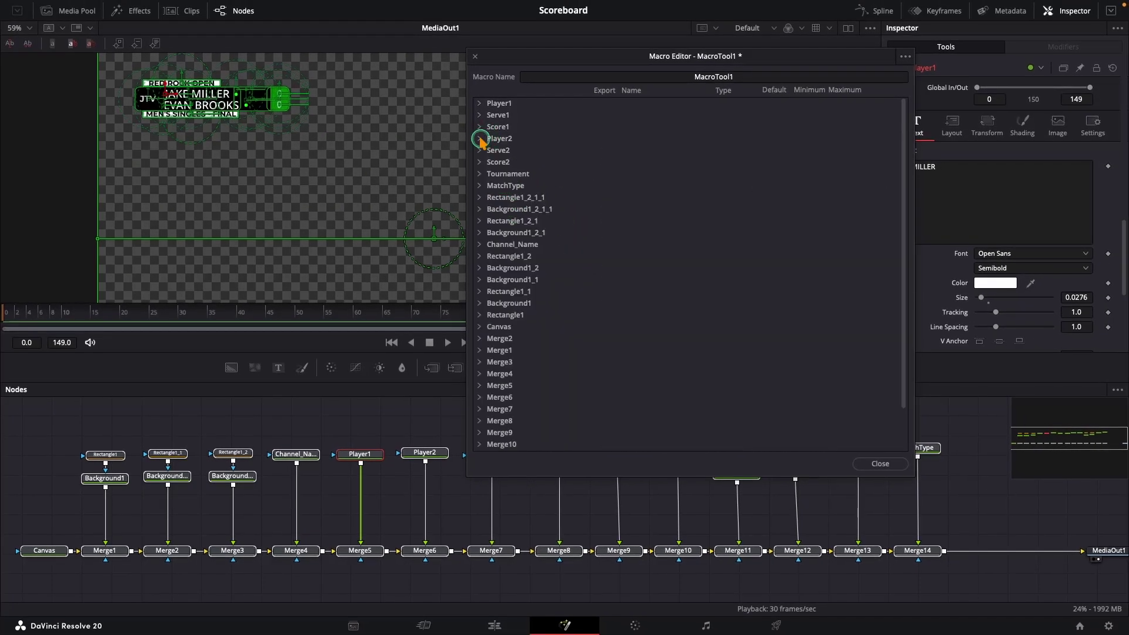
# - Export Player1's text settings and Serve1's styled text and Center position in the macro
pyautogui.click(479, 108)
pyautogui.click(563, 103)
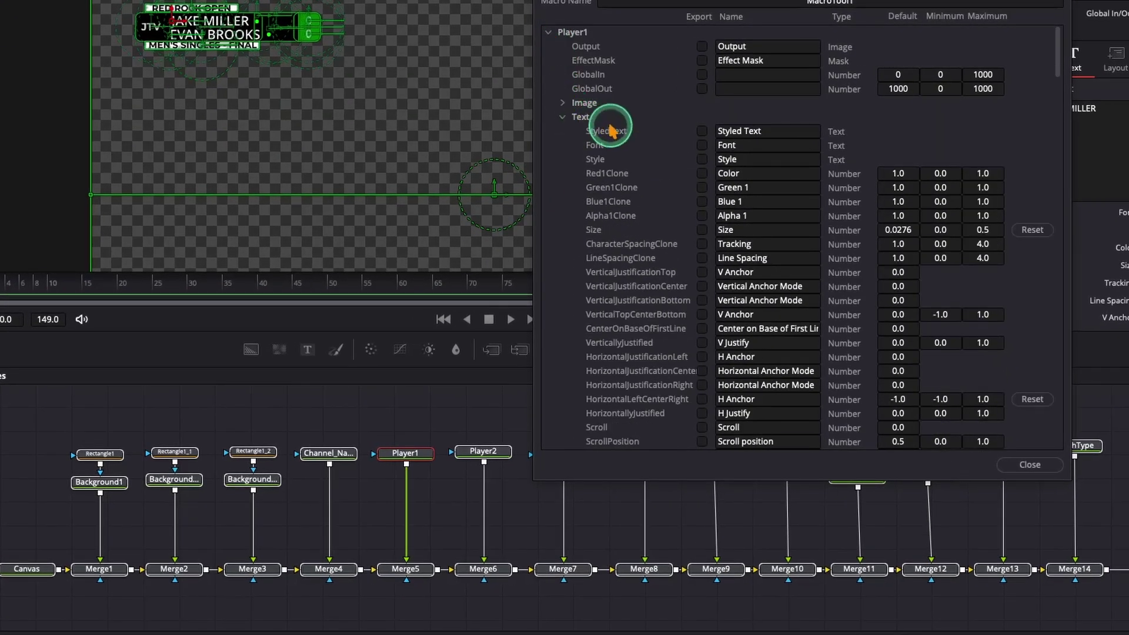
pyautogui.click(562, 117)
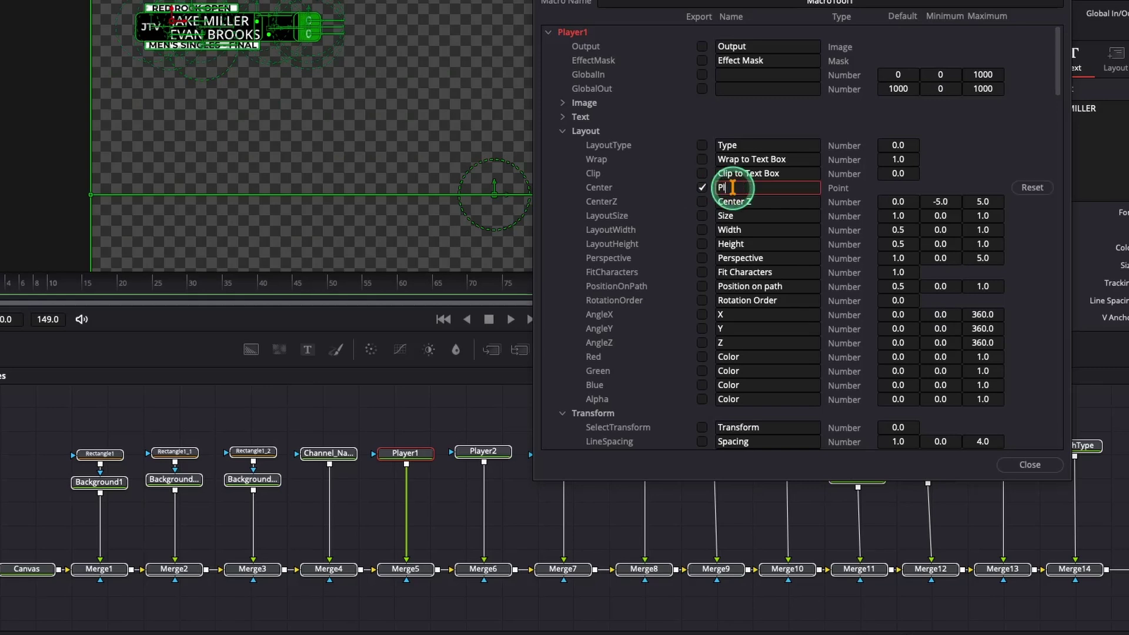
pyautogui.click(548, 31)
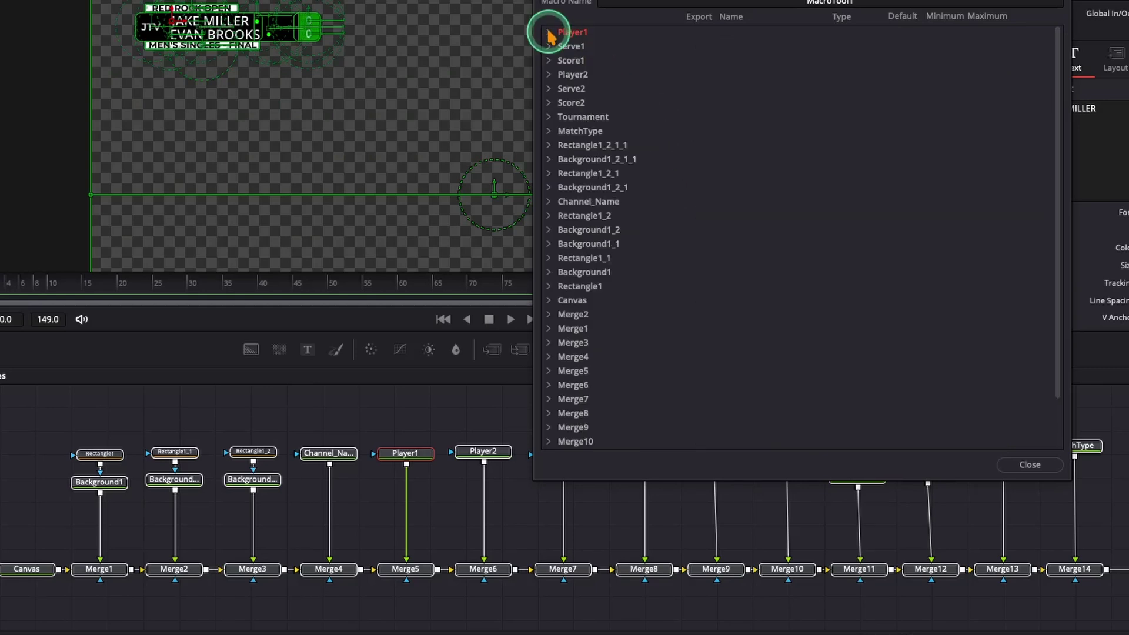
pyautogui.click(562, 119)
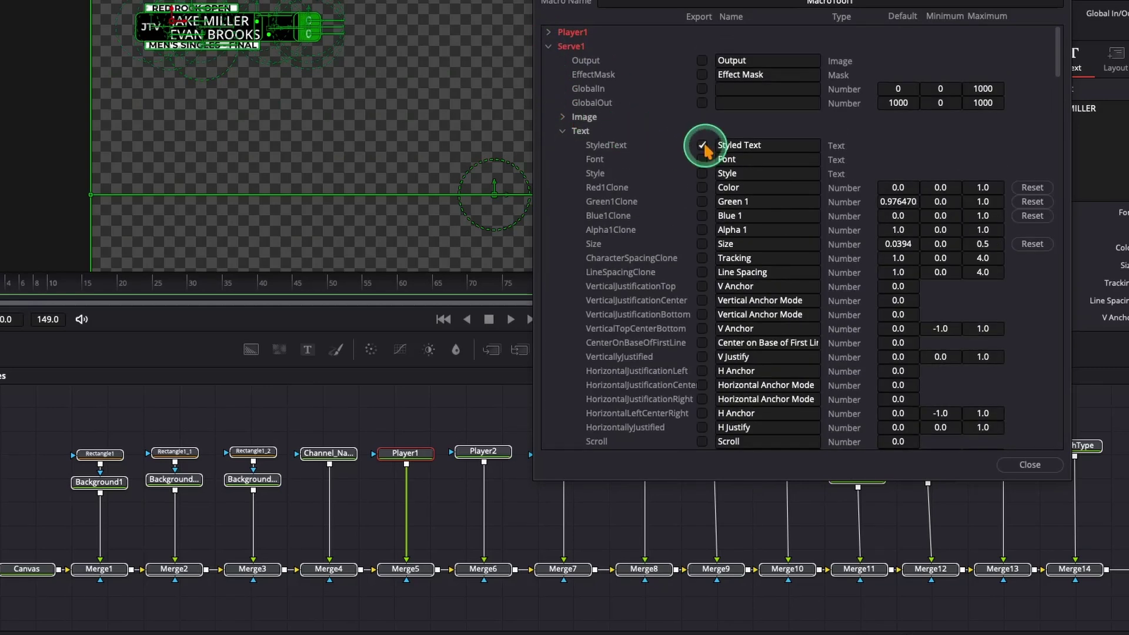
pyautogui.click(563, 130)
pyautogui.click(702, 202)
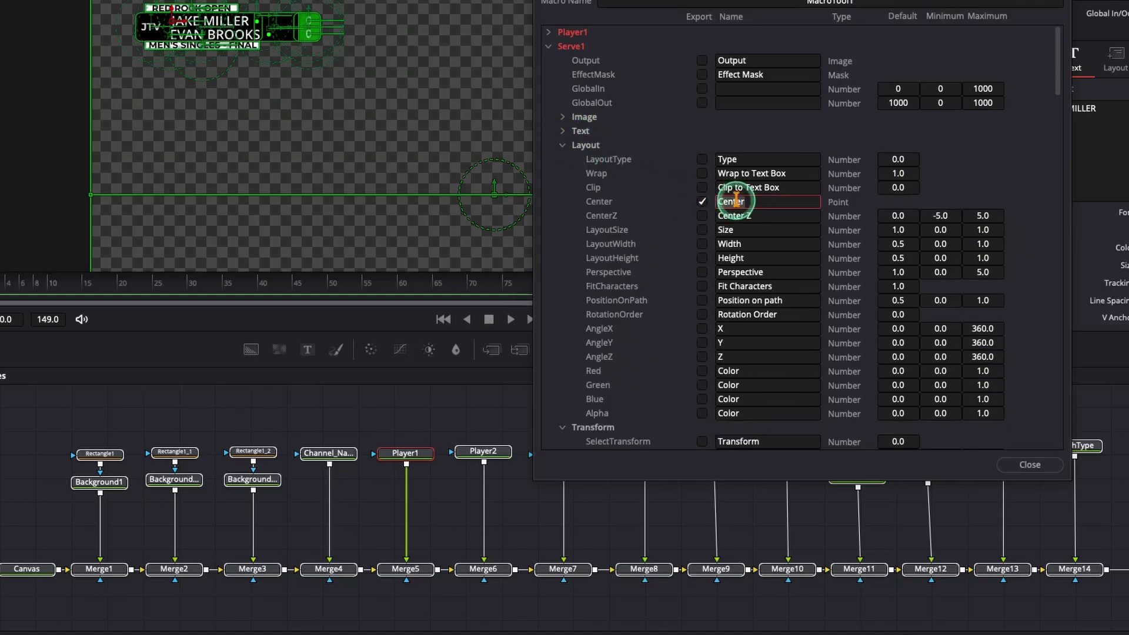
pyautogui.click(548, 46)
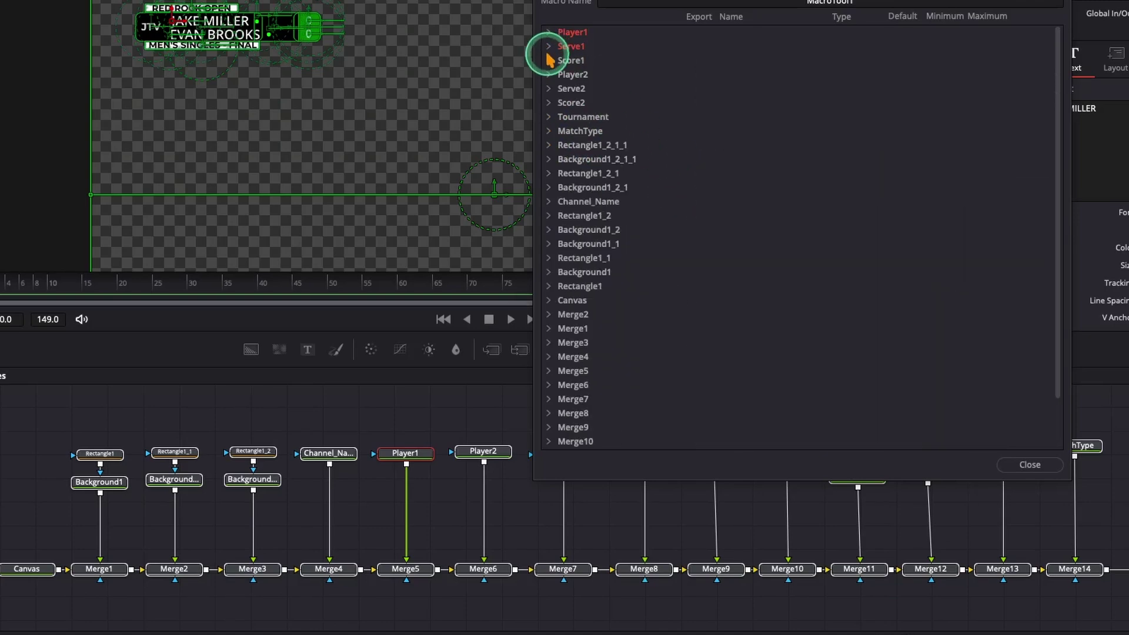
# - Export Score1's styled text and layout, plus Player2's Center position
pyautogui.click(490, 186)
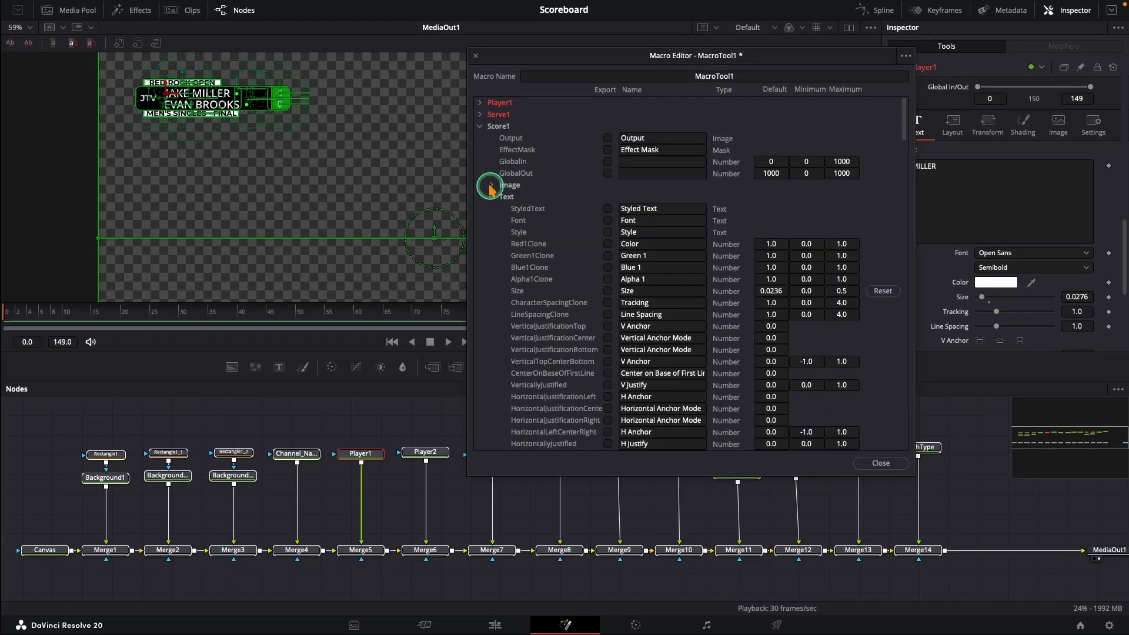
pyautogui.click(605, 212)
pyautogui.click(492, 199)
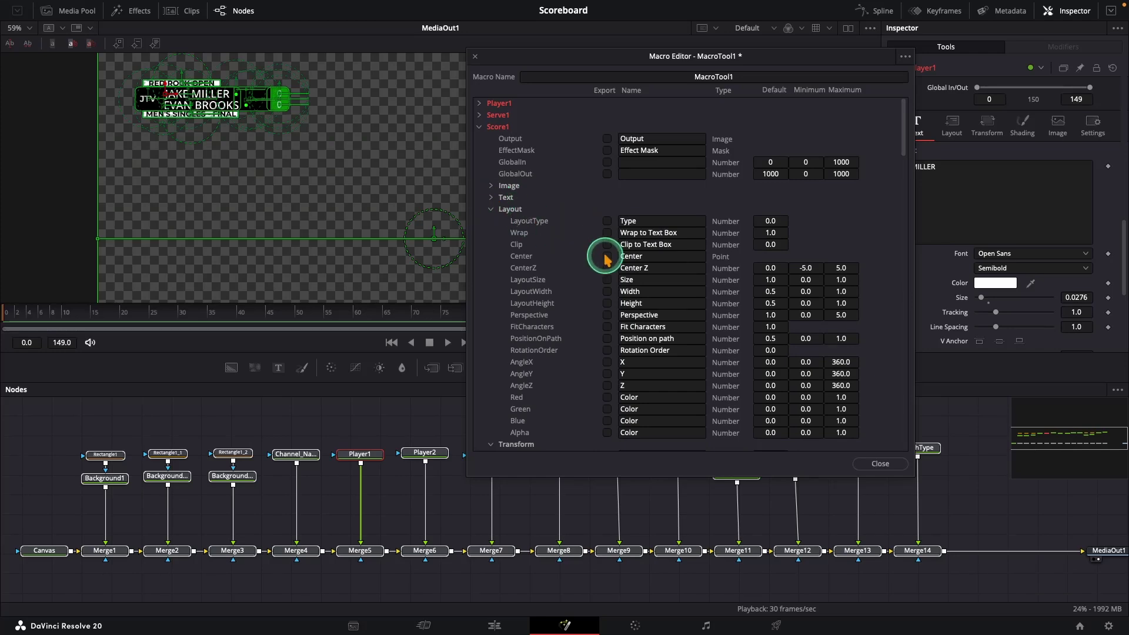
pyautogui.click(480, 131)
pyautogui.click(489, 197)
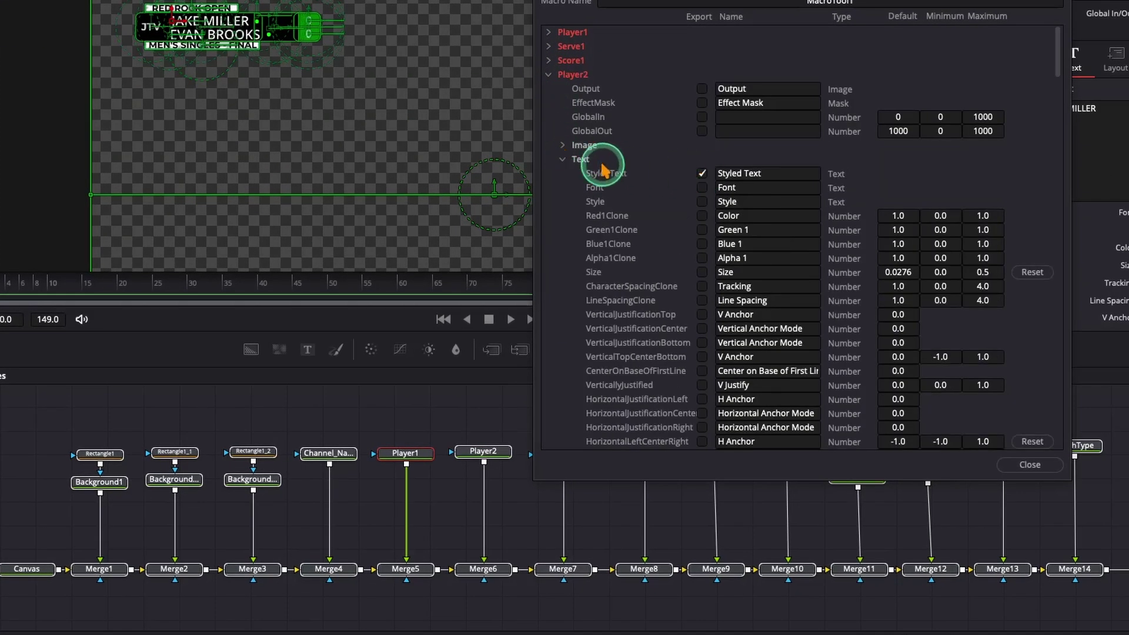
pyautogui.click(563, 159)
pyautogui.click(702, 229)
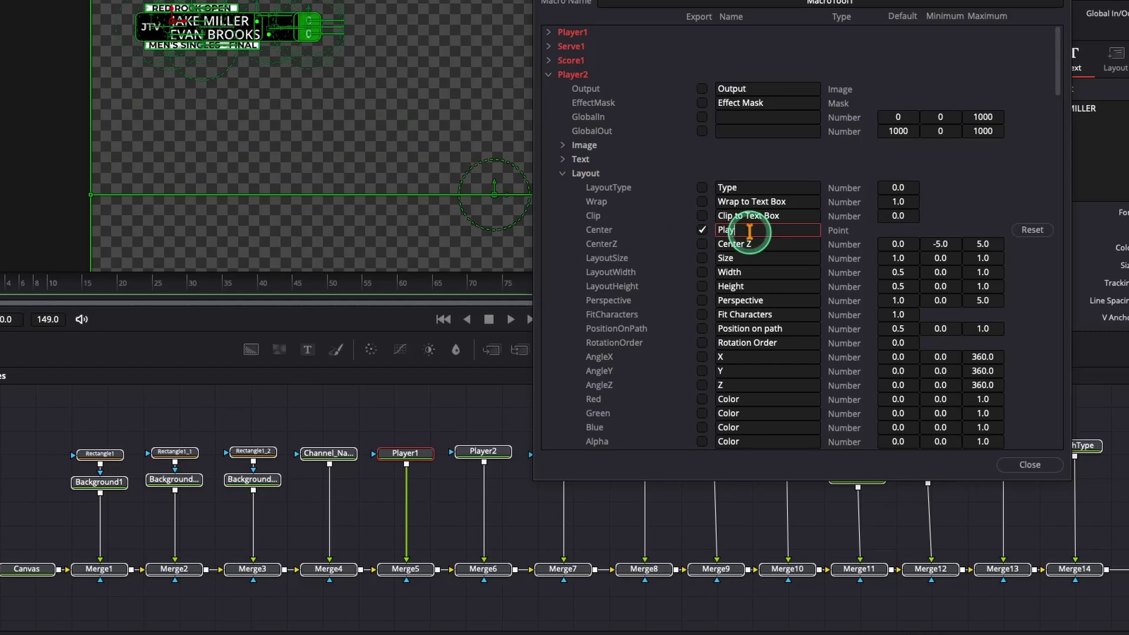
pyautogui.click(549, 74)
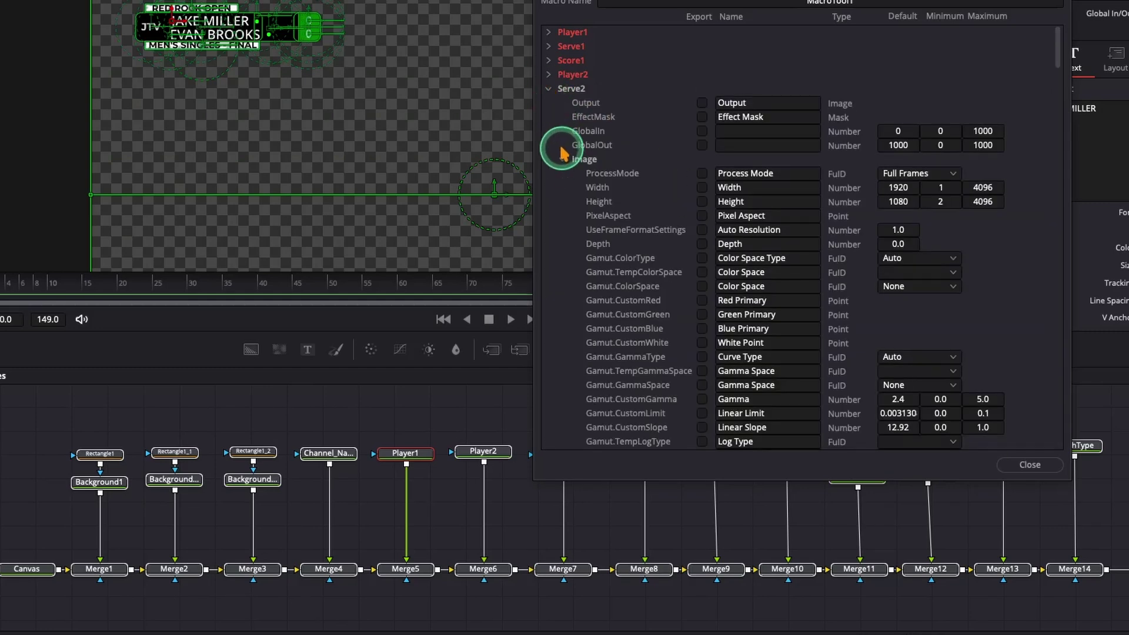
# - Export the Center positions of Serve2 and Score2
pyautogui.click(563, 159)
pyautogui.click(564, 173)
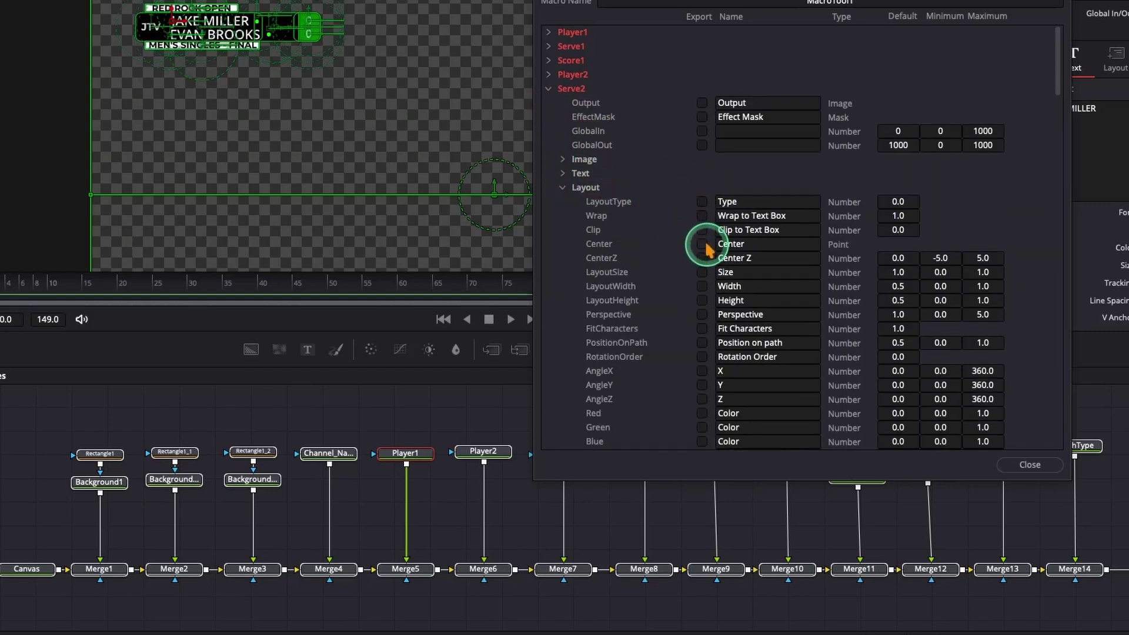
pyautogui.click(549, 88)
pyautogui.click(563, 174)
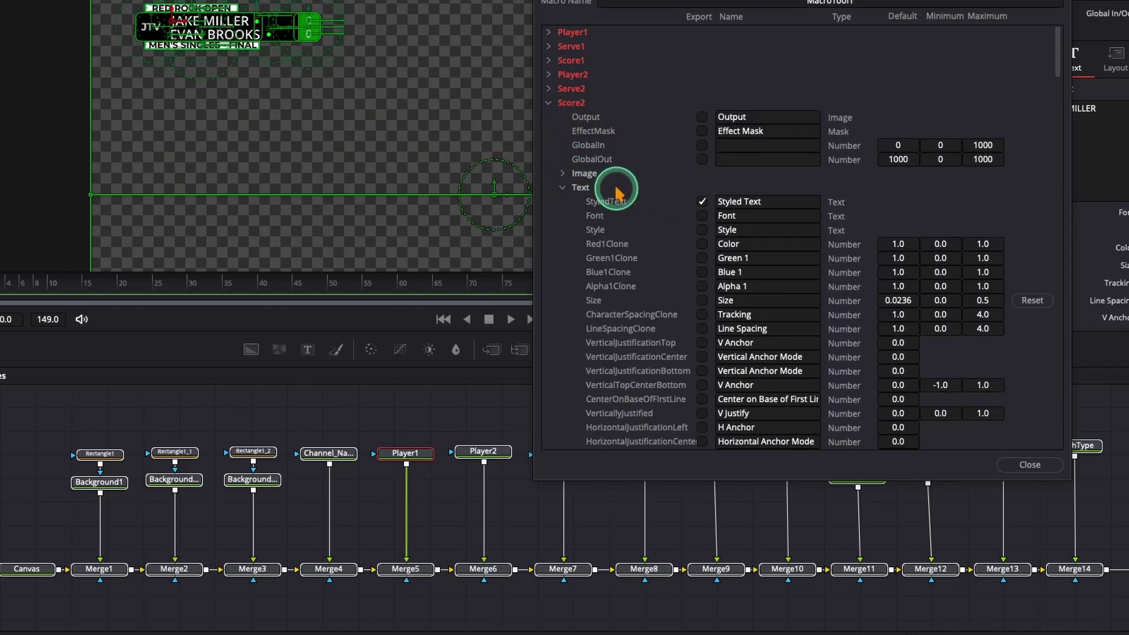
pyautogui.click(562, 187)
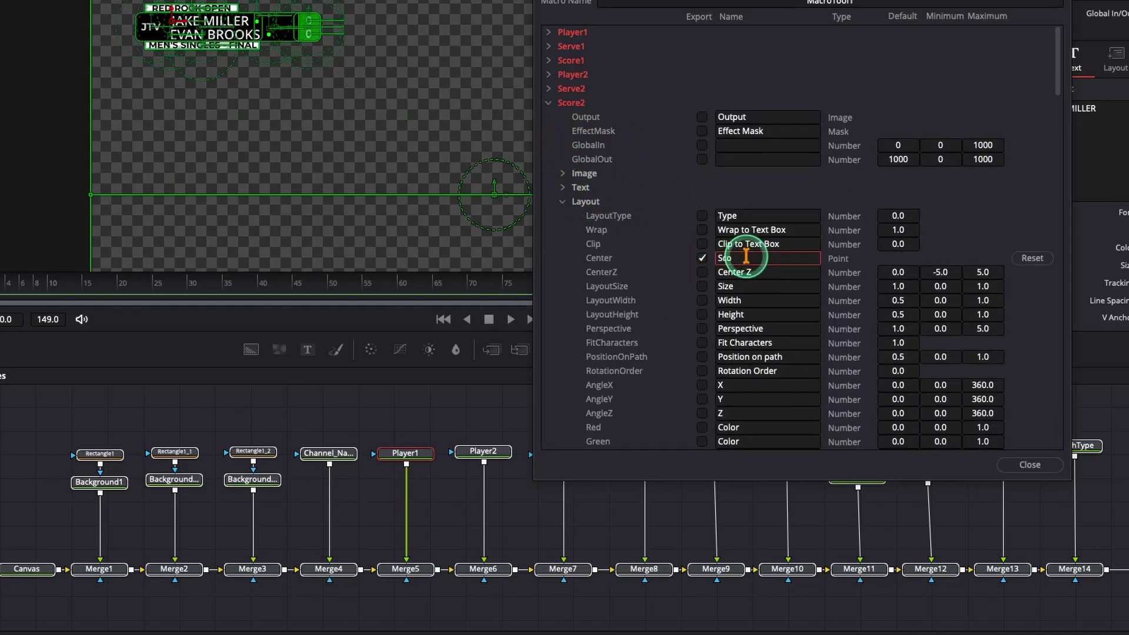
pyautogui.click(549, 102)
# - Export the Tournament title's styled text and Center position
pyautogui.click(479, 173)
pyautogui.click(493, 232)
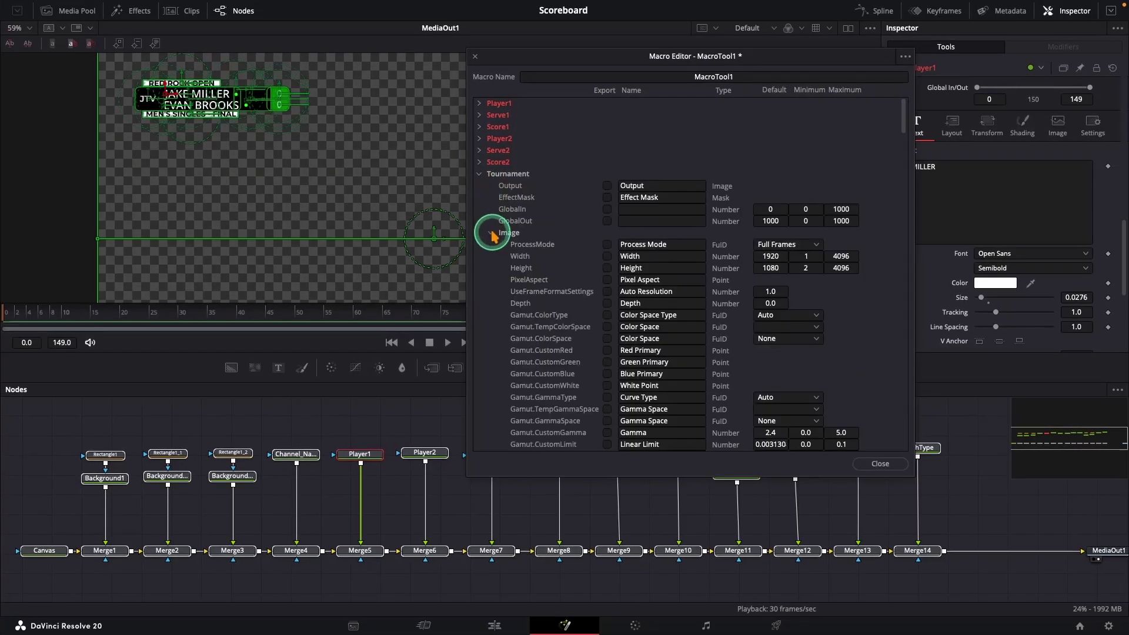
pyautogui.click(492, 233)
pyautogui.click(491, 244)
pyautogui.click(491, 245)
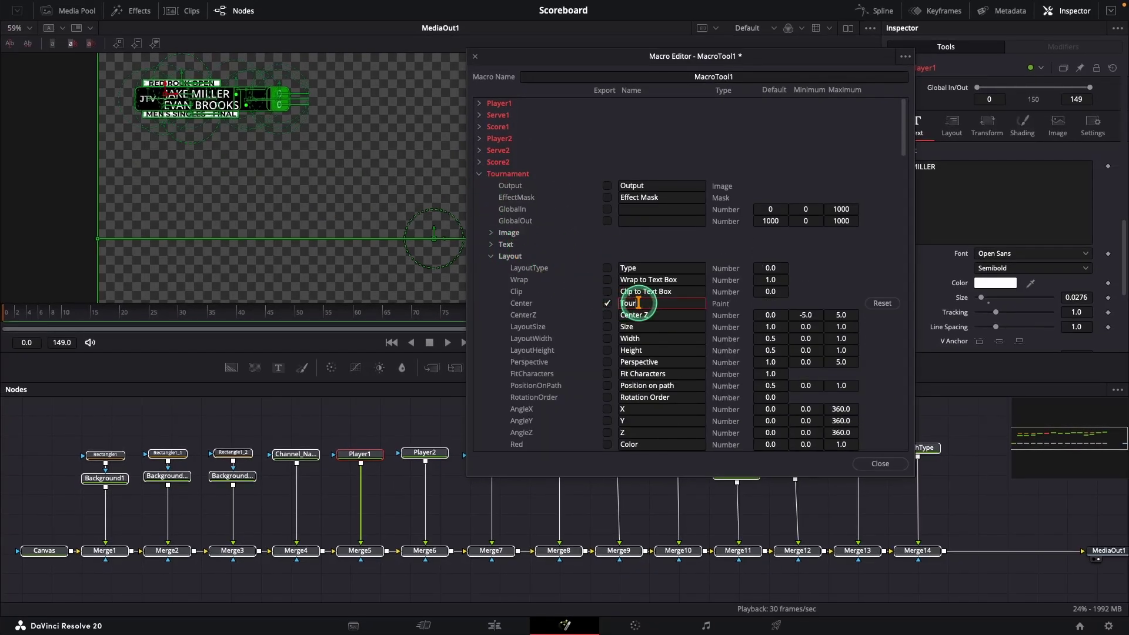
pyautogui.click(478, 173)
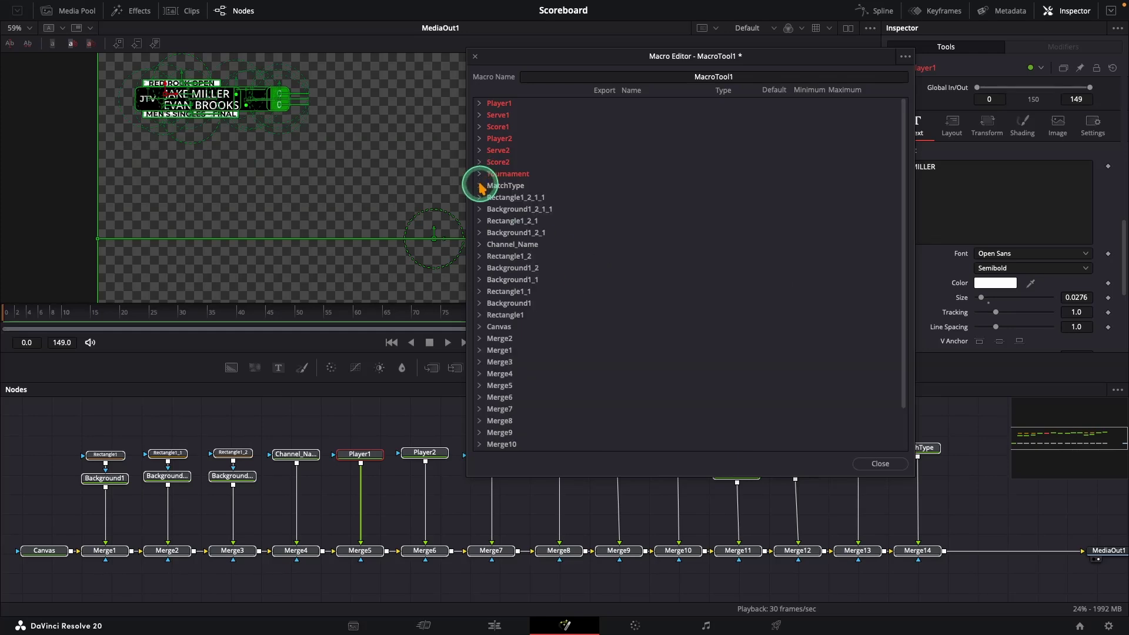
# - Export MatchType's styled text and Center position, and Merge14's output
pyautogui.click(491, 244)
pyautogui.click(493, 256)
pyautogui.click(492, 267)
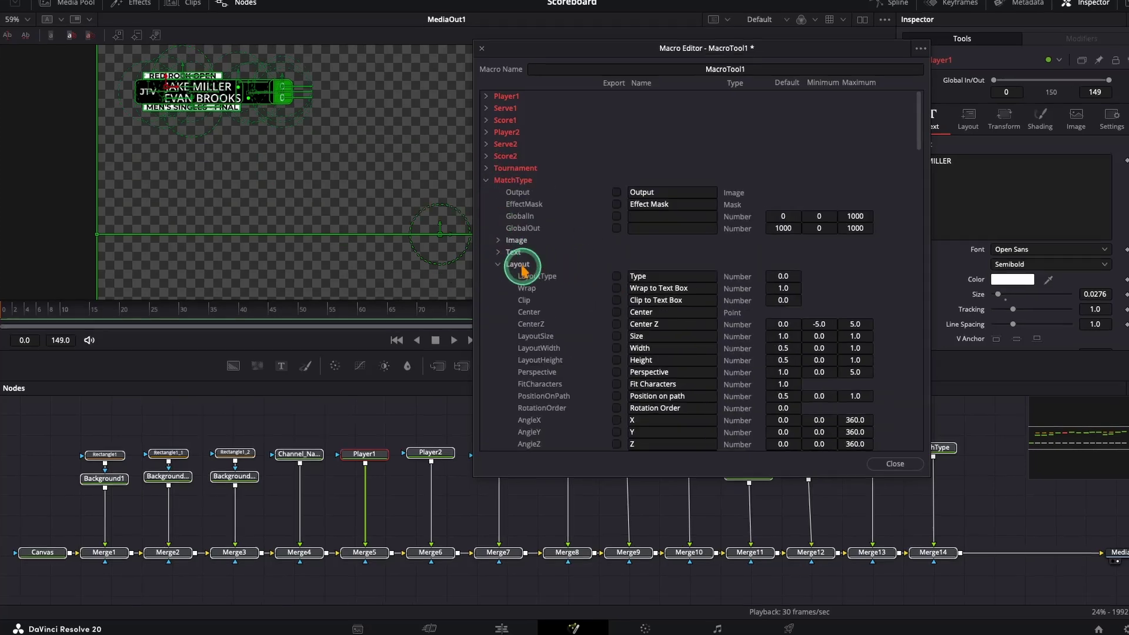
pyautogui.click(607, 314)
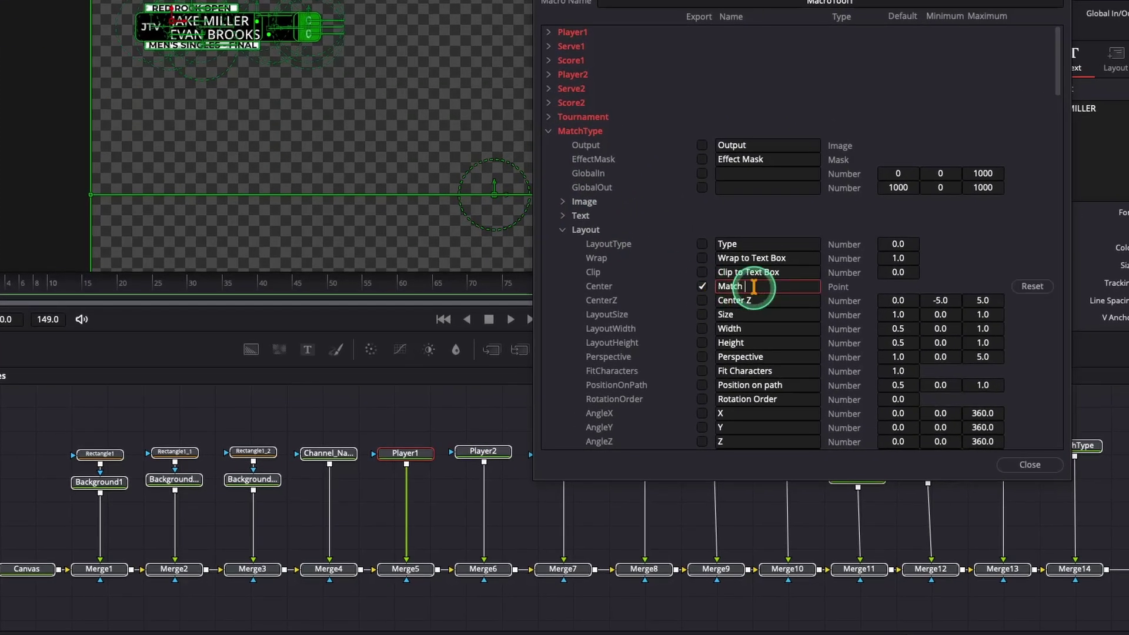
pyautogui.click(550, 130)
pyautogui.scroll(-2, 574, 222)
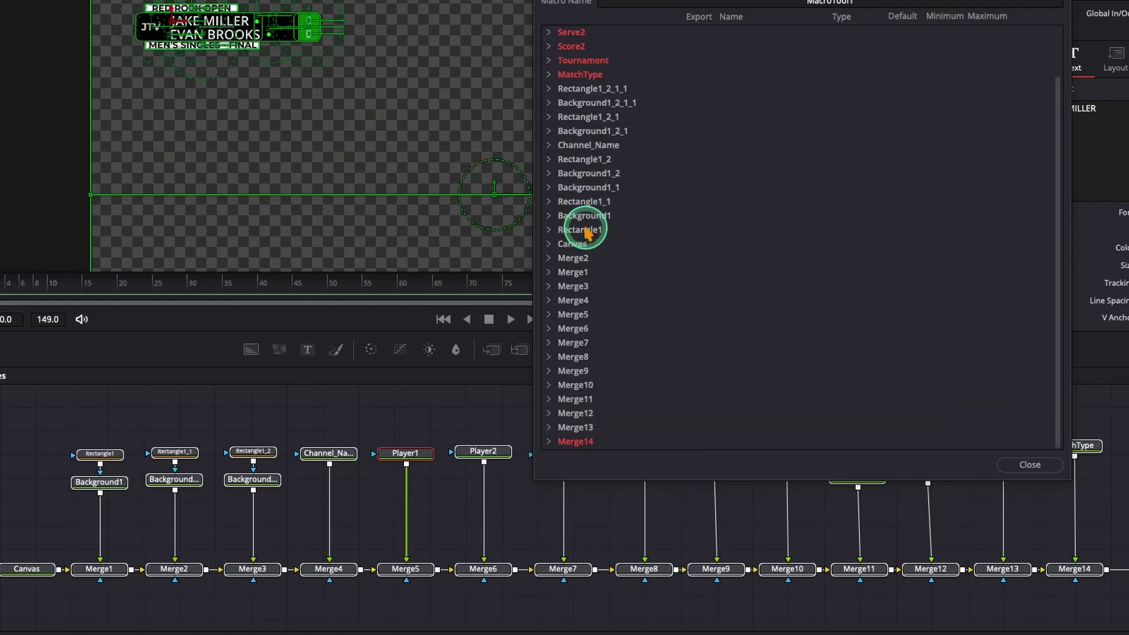
pyautogui.click(548, 442)
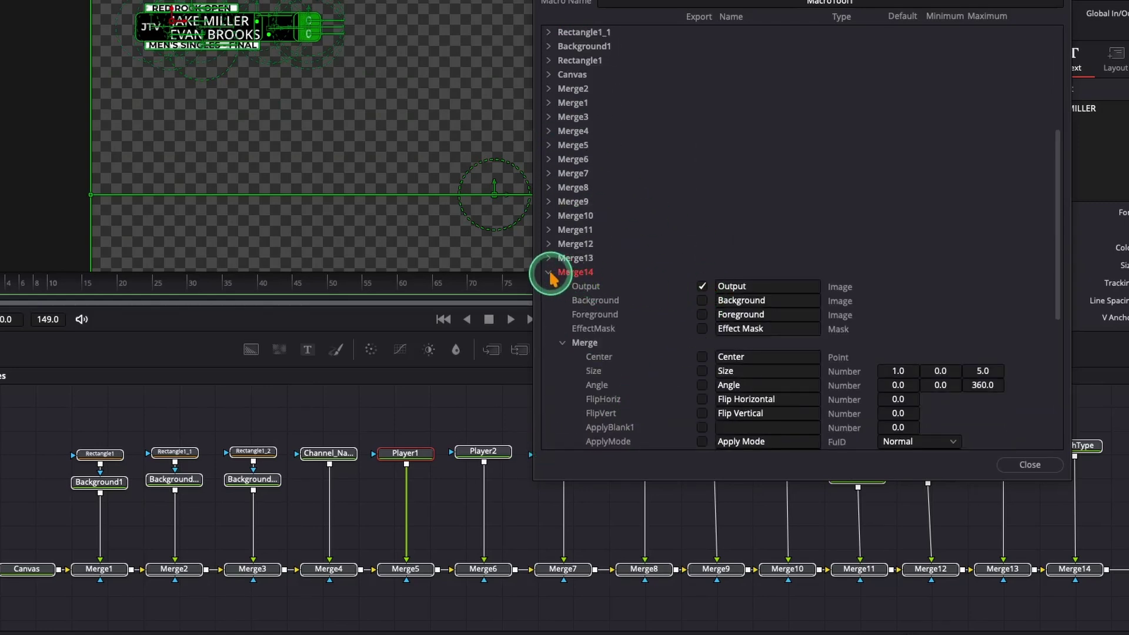
# - Enter 'Scoreboard' as the macro name and Save As into Templates > Edit > Titles
pyautogui.click(551, 280)
pyautogui.click(713, 77)
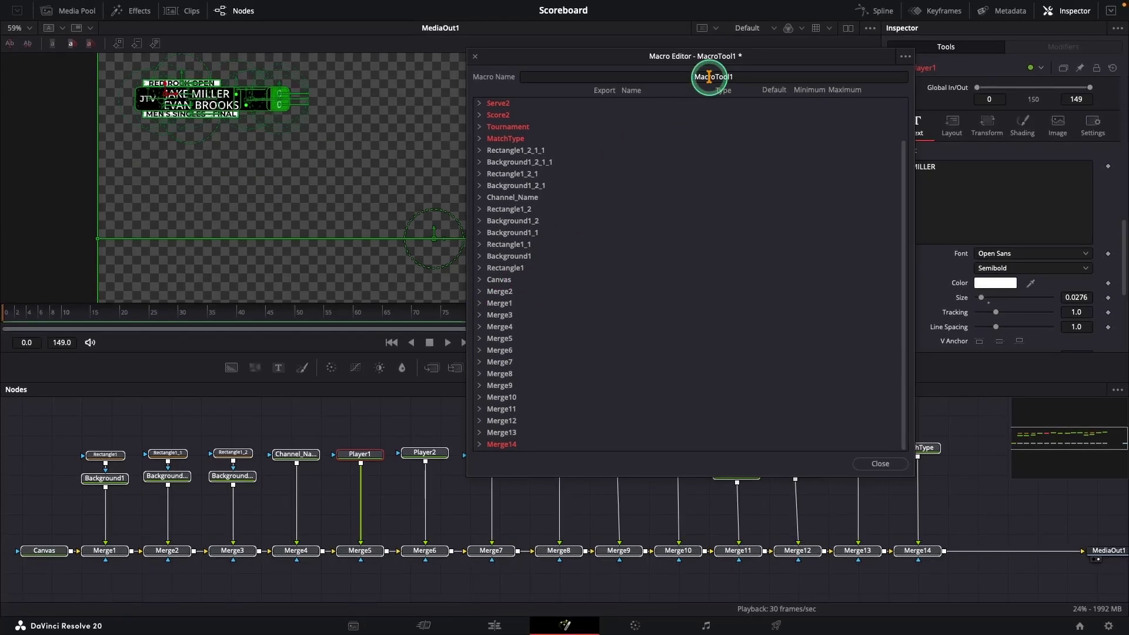
pyautogui.write('Scoreboard')
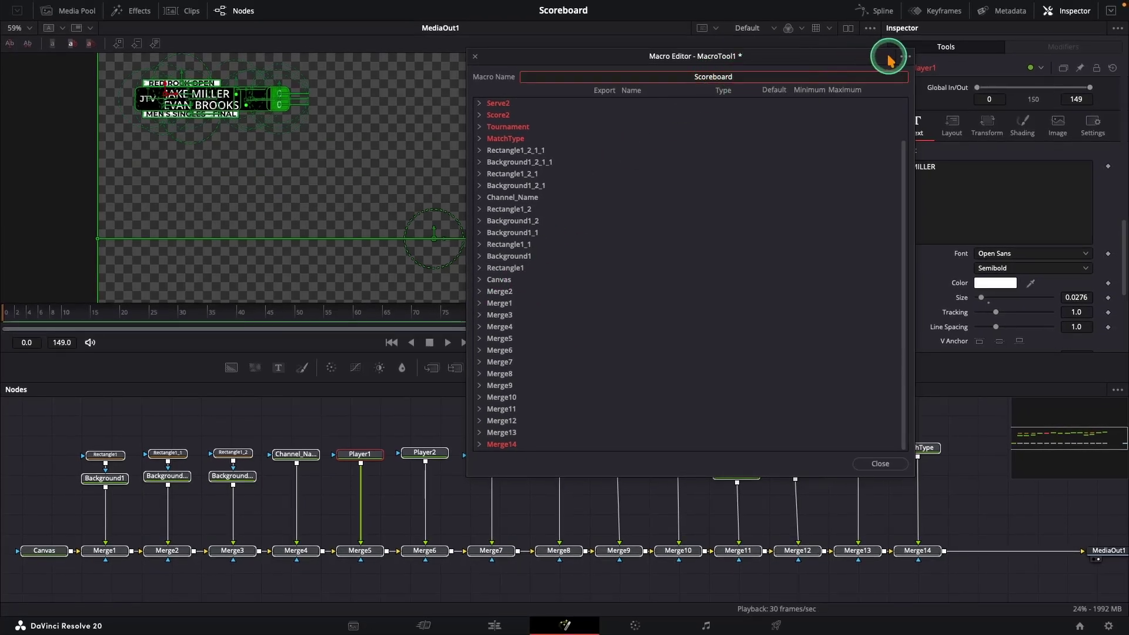
pyautogui.click(905, 56)
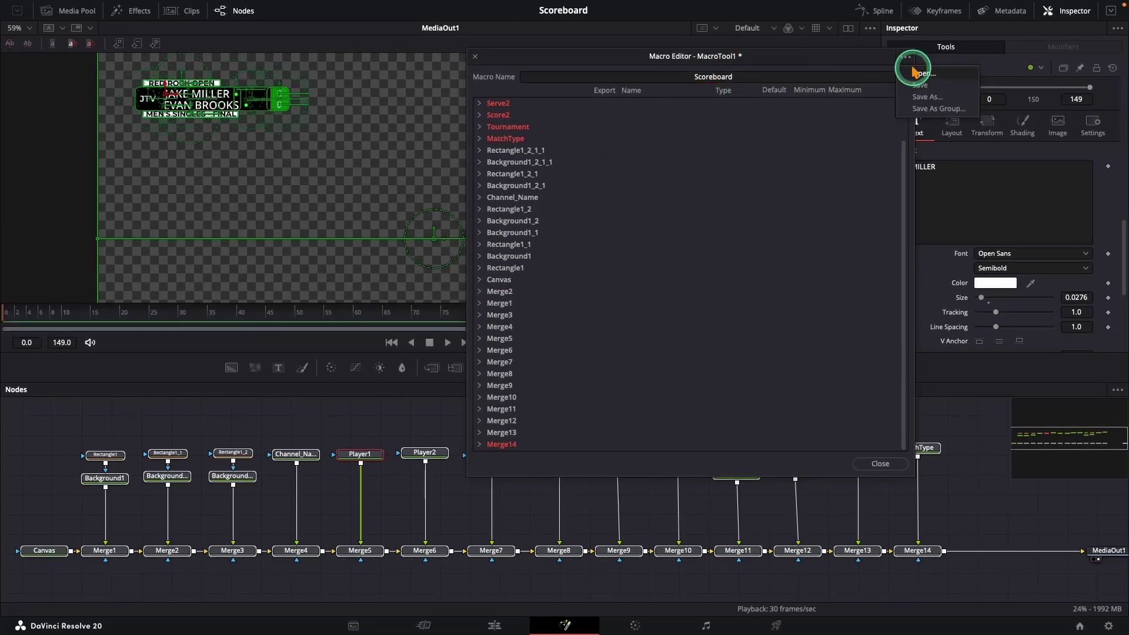
pyautogui.click(926, 107)
pyautogui.scroll(-3, 632, 273)
pyautogui.click(595, 352)
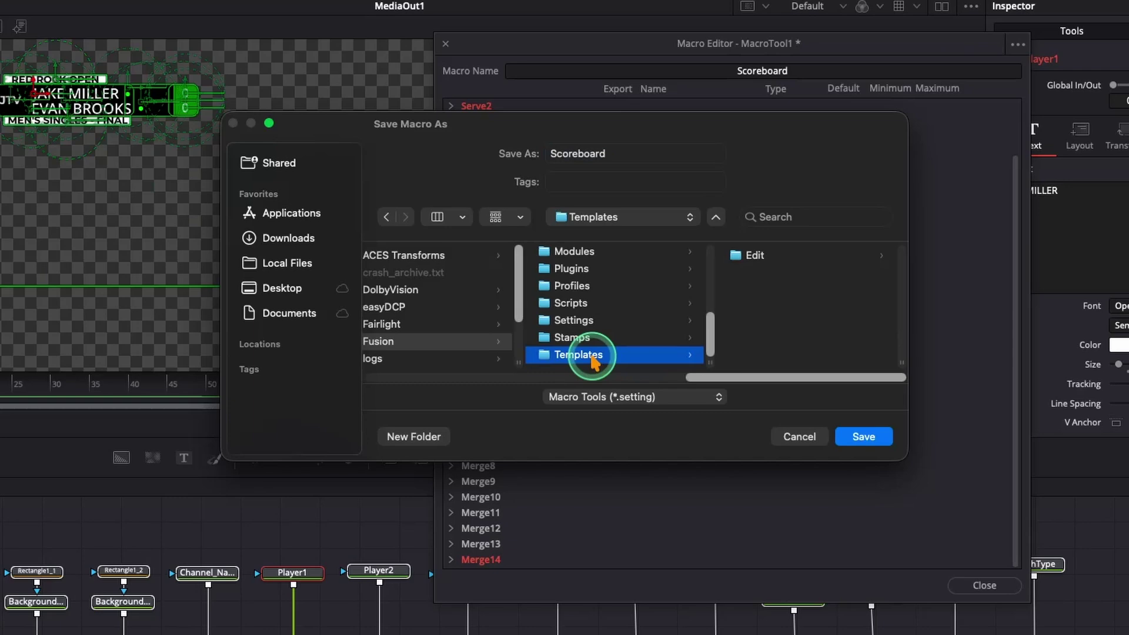
pyautogui.click(756, 252)
pyautogui.click(617, 255)
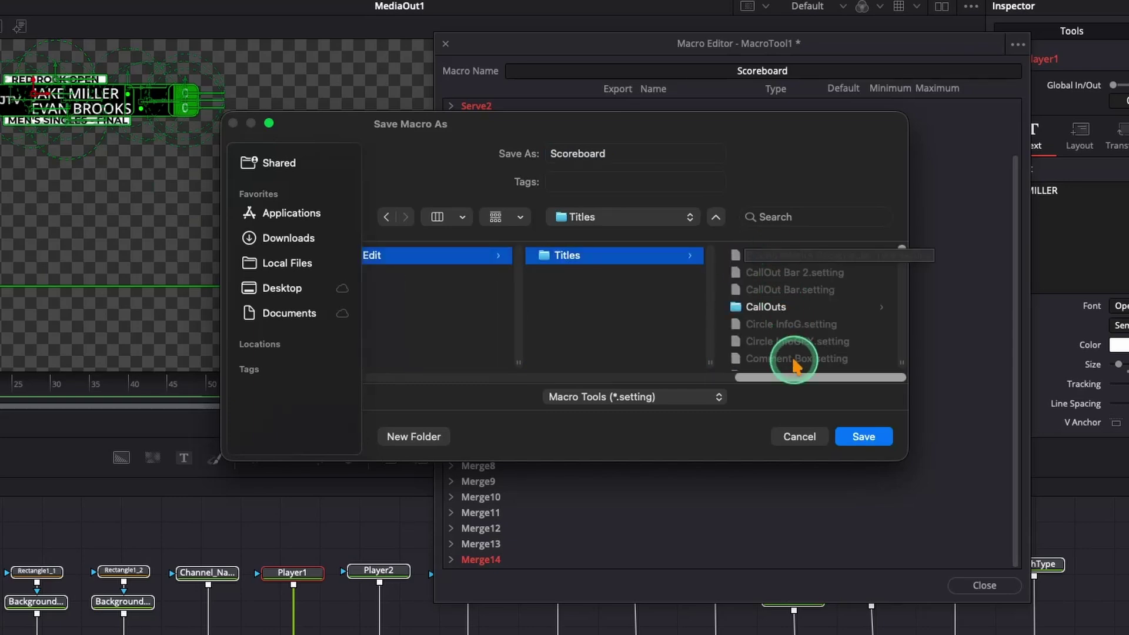
pyautogui.moveTo(781, 377); pyautogui.dragTo(739, 377)
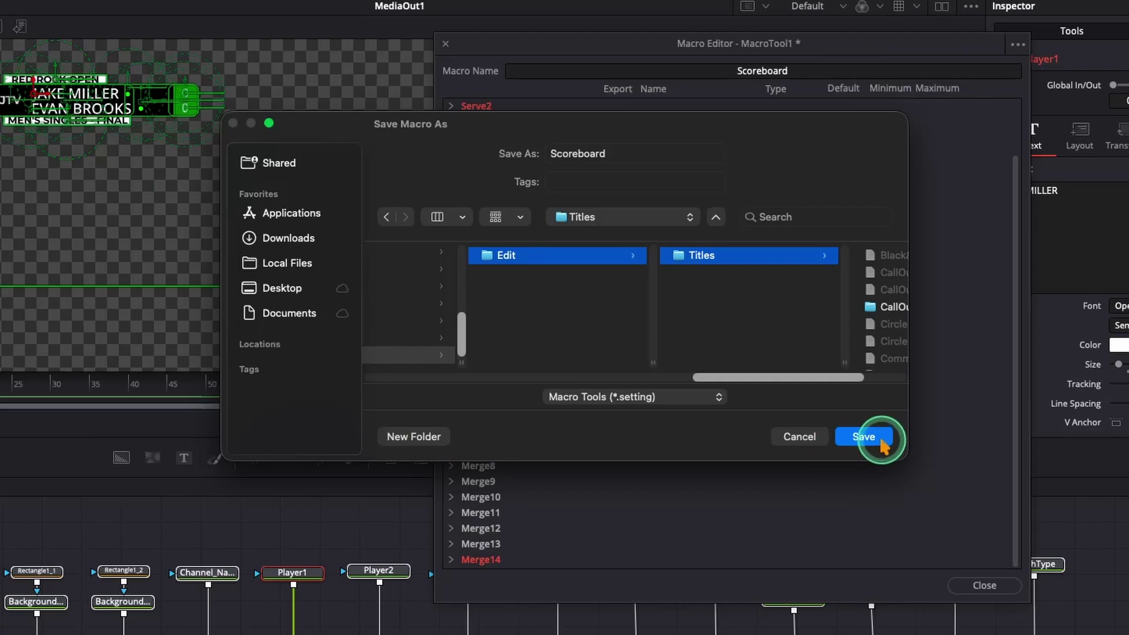
pyautogui.click(869, 437)
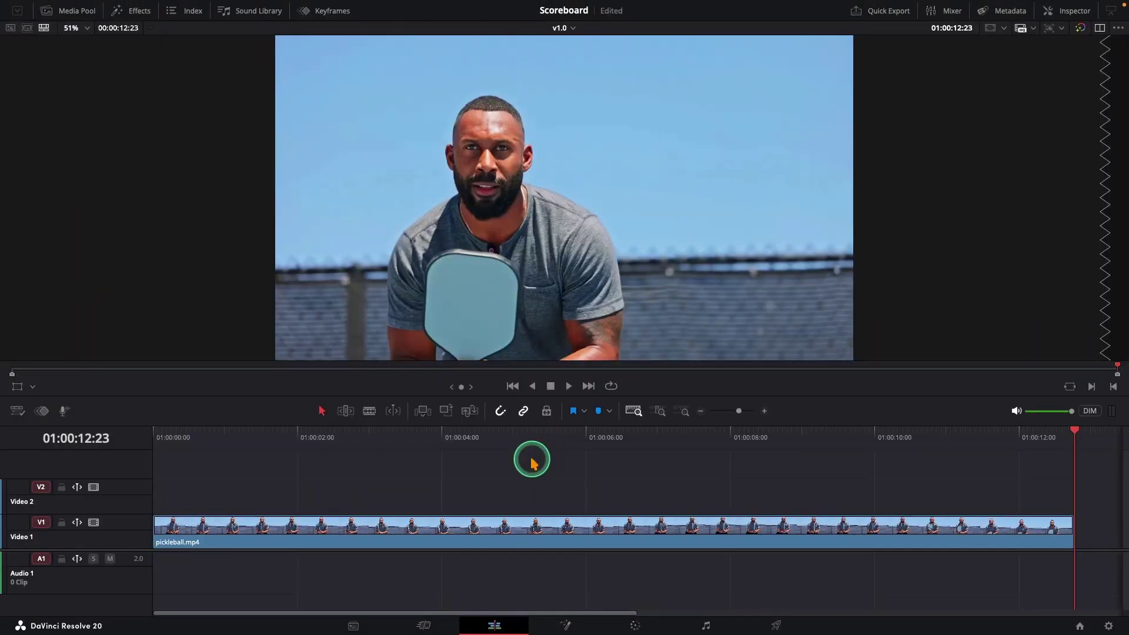
# - Drag the Scoreboard Fusion title from Effects onto V2 above pickleball.mp4 at the start
pyautogui.click(343, 533)
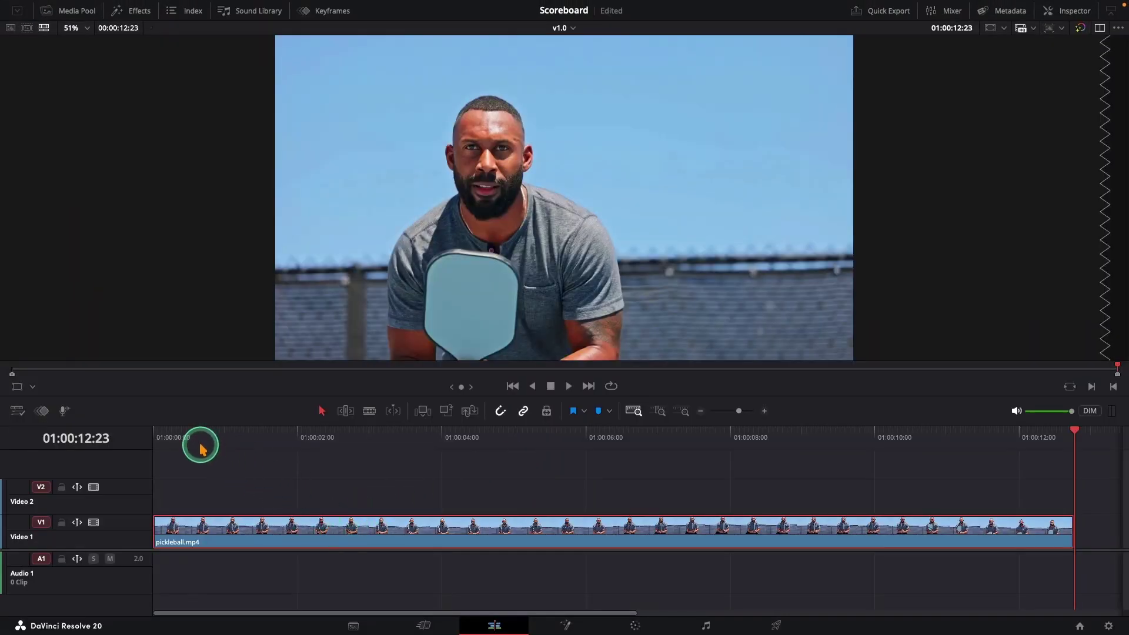
pyautogui.click(157, 437)
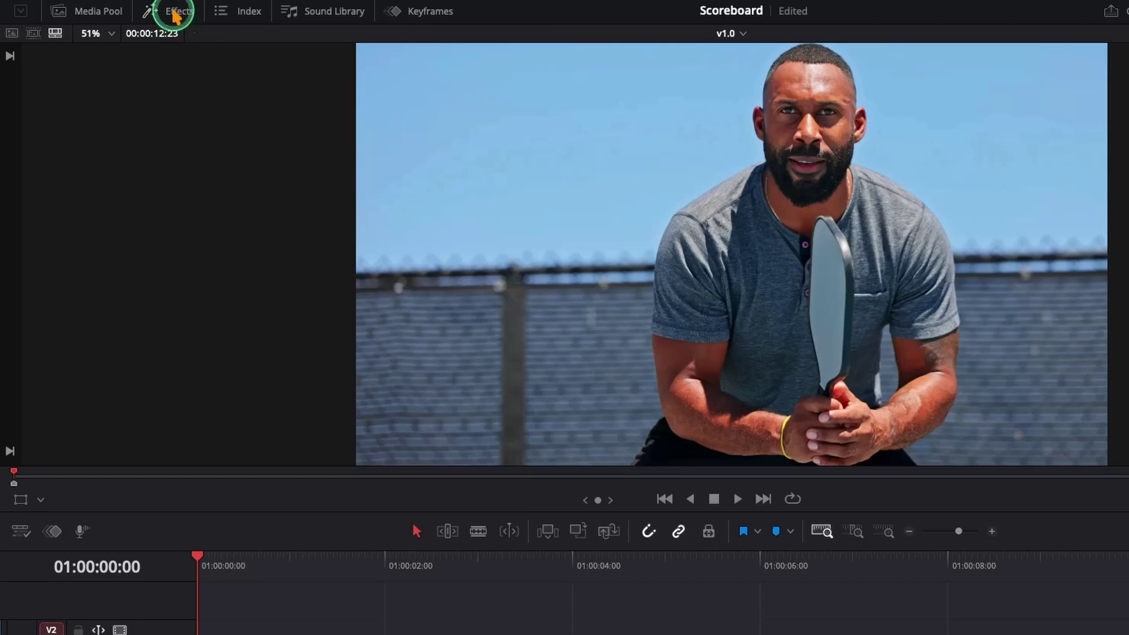
pyautogui.click(169, 10)
pyautogui.click(177, 63)
pyautogui.write('sc')
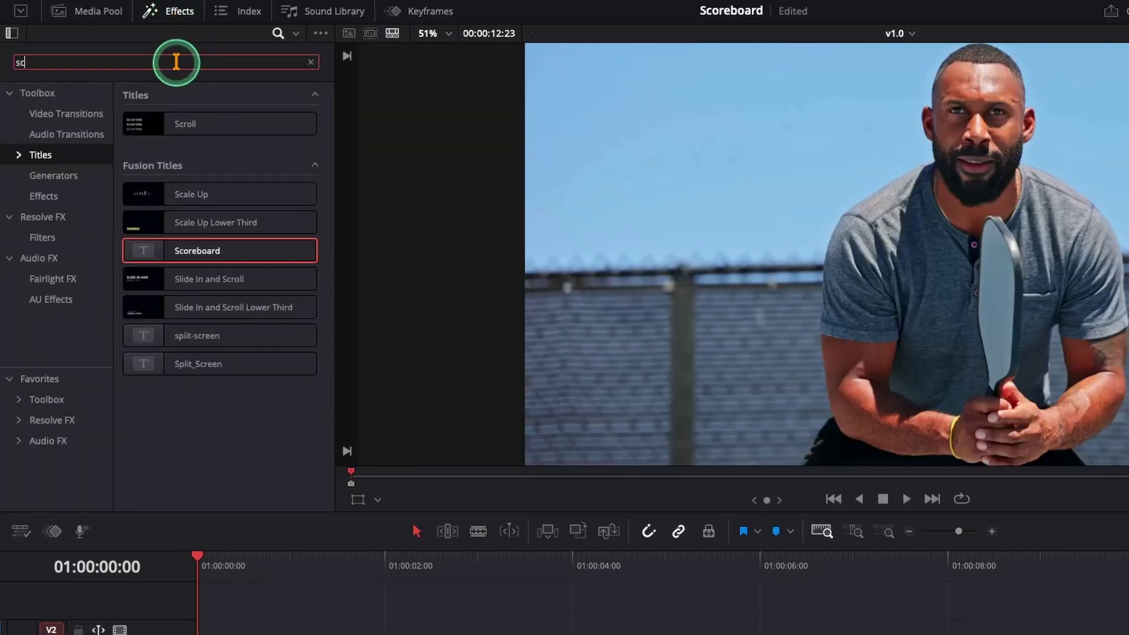
pyautogui.write('oreb')
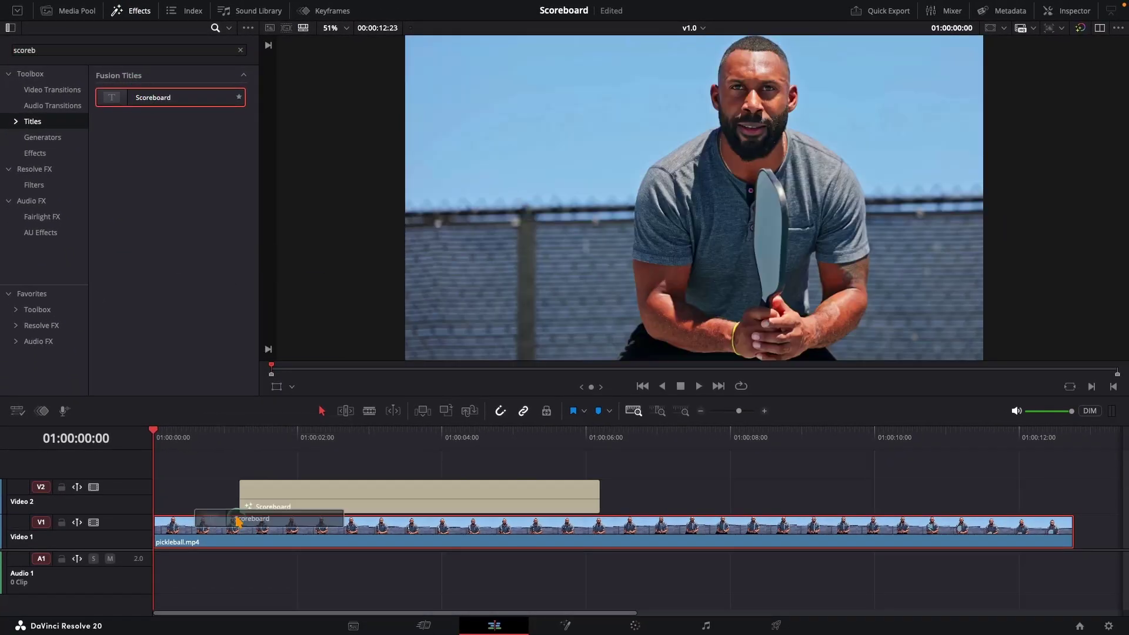
pyautogui.moveTo(138, 99); pyautogui.dragTo(177, 500)
# - Play back from the start and show the Scoreboard title's controls in the Inspector
pyautogui.click(169, 446)
pyautogui.press('space')
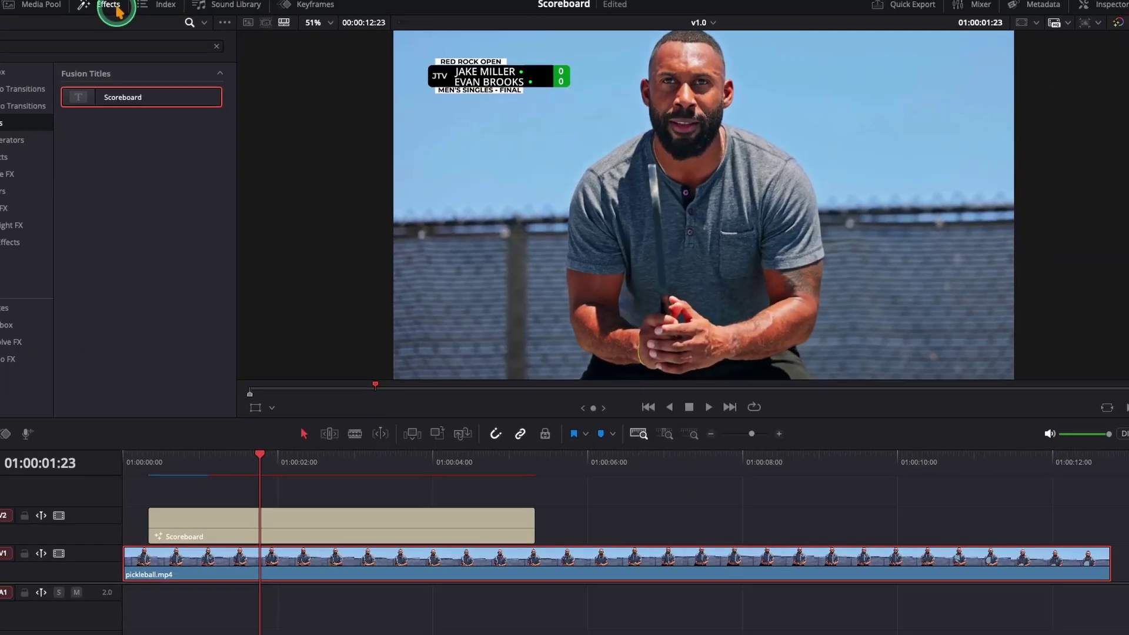
pyautogui.click(115, 8)
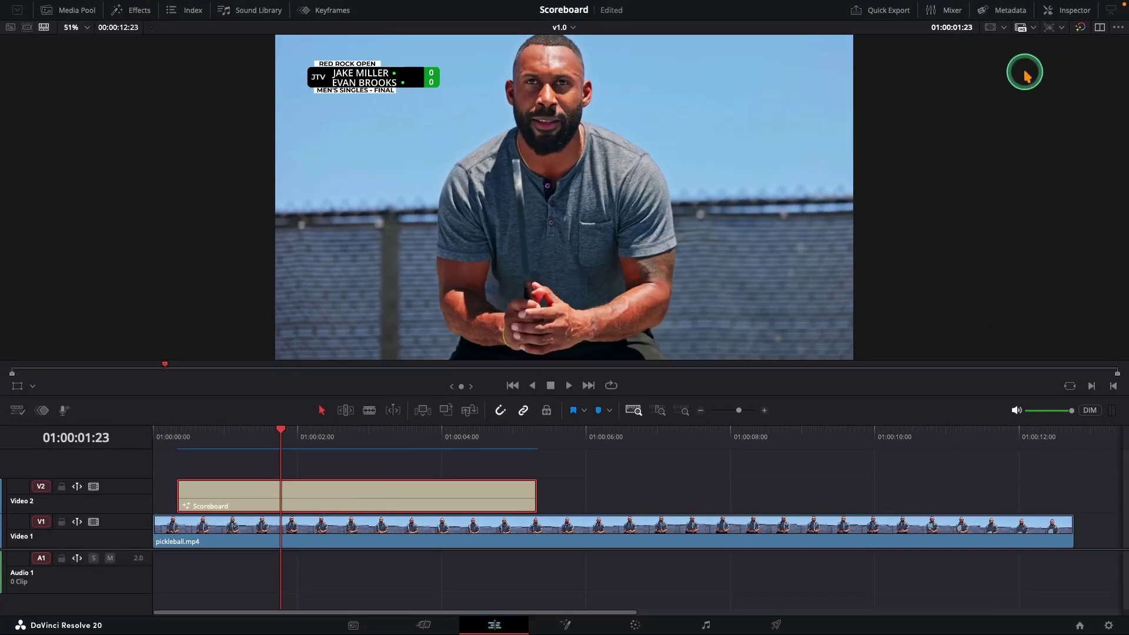
pyautogui.click(1101, 6)
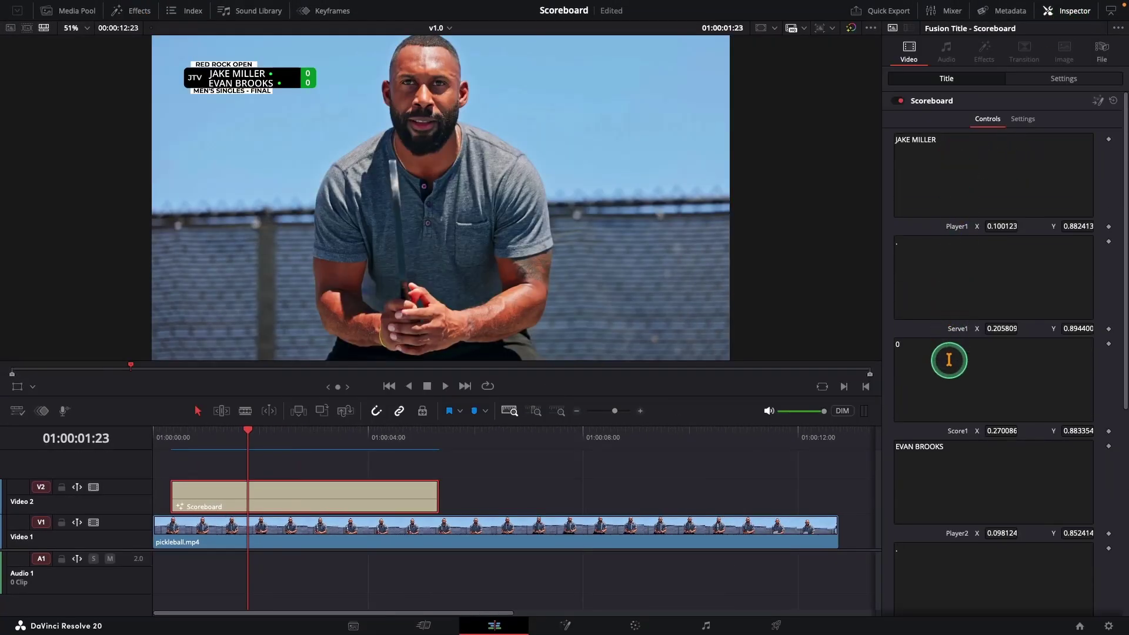
pyautogui.scroll(-5, 957, 433)
pyautogui.scroll(-2, 966, 526)
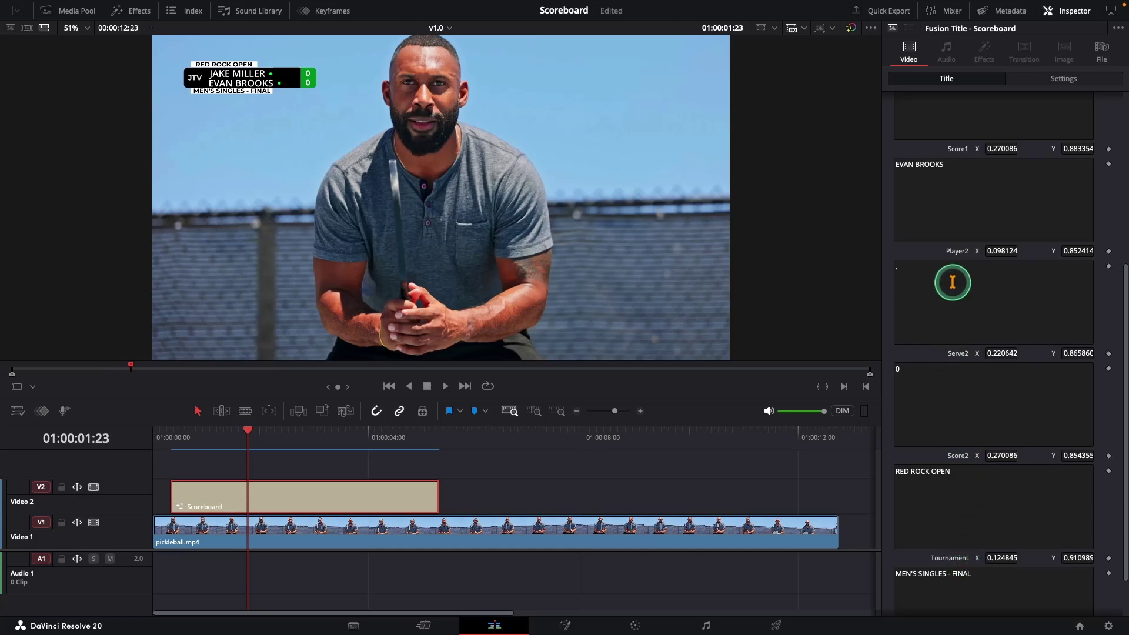
pyautogui.scroll(5, 953, 282)
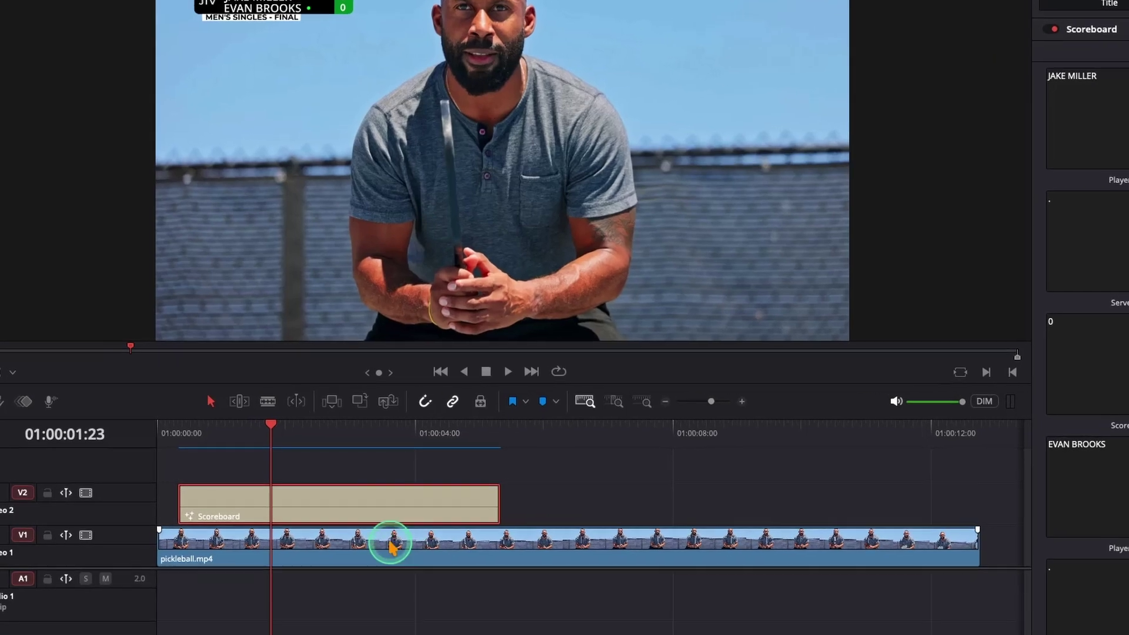
# - Extend the Scoreboard title to the end of the pickleball clip and select it
pyautogui.click(348, 533)
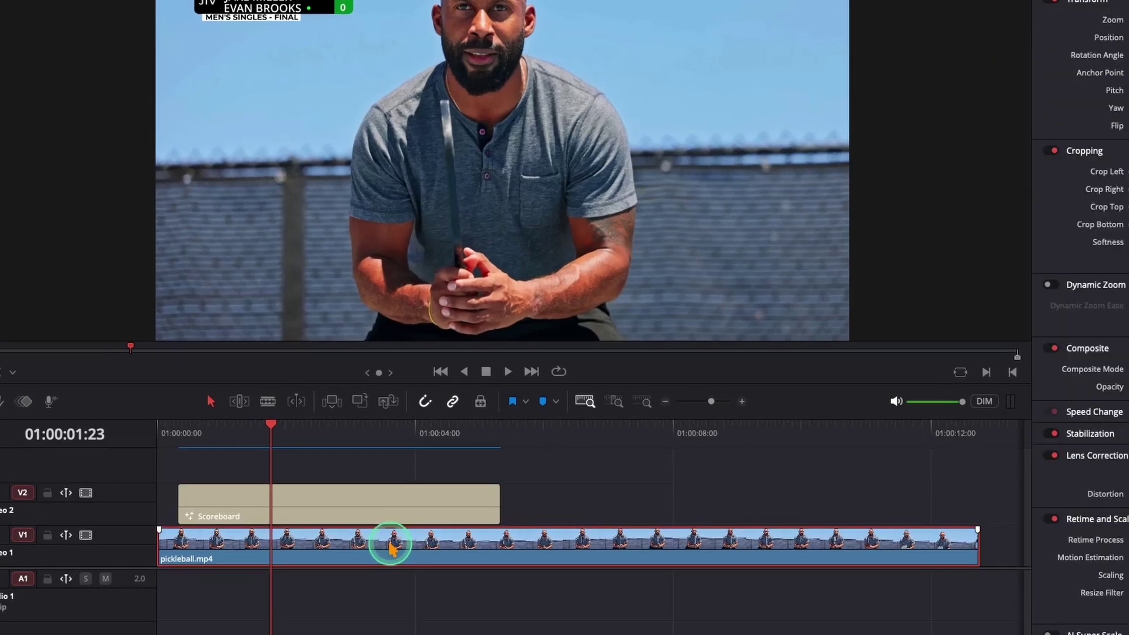
pyautogui.moveTo(498, 501); pyautogui.dragTo(977, 501)
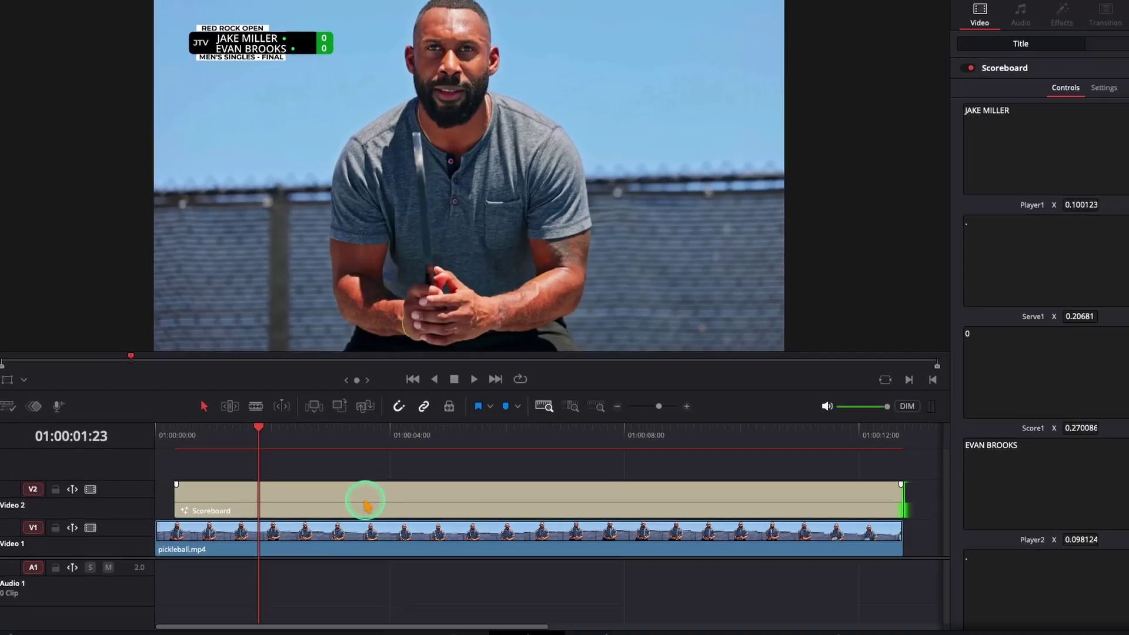
pyautogui.click(365, 503)
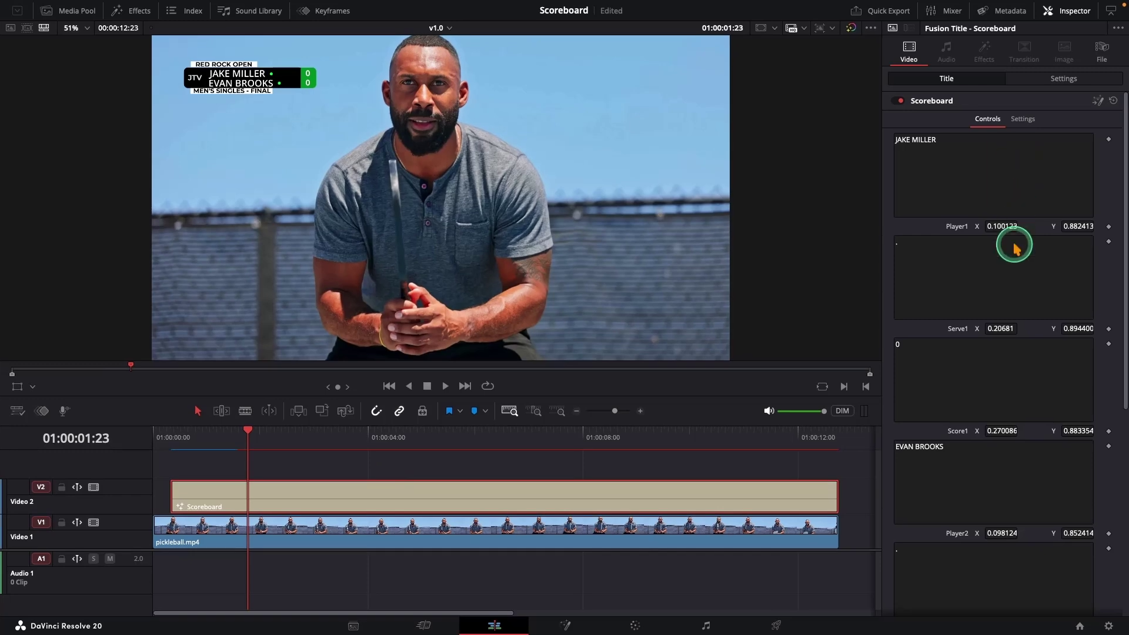
pyautogui.scroll(-3, 1000, 389)
pyautogui.scroll(-2, 996, 411)
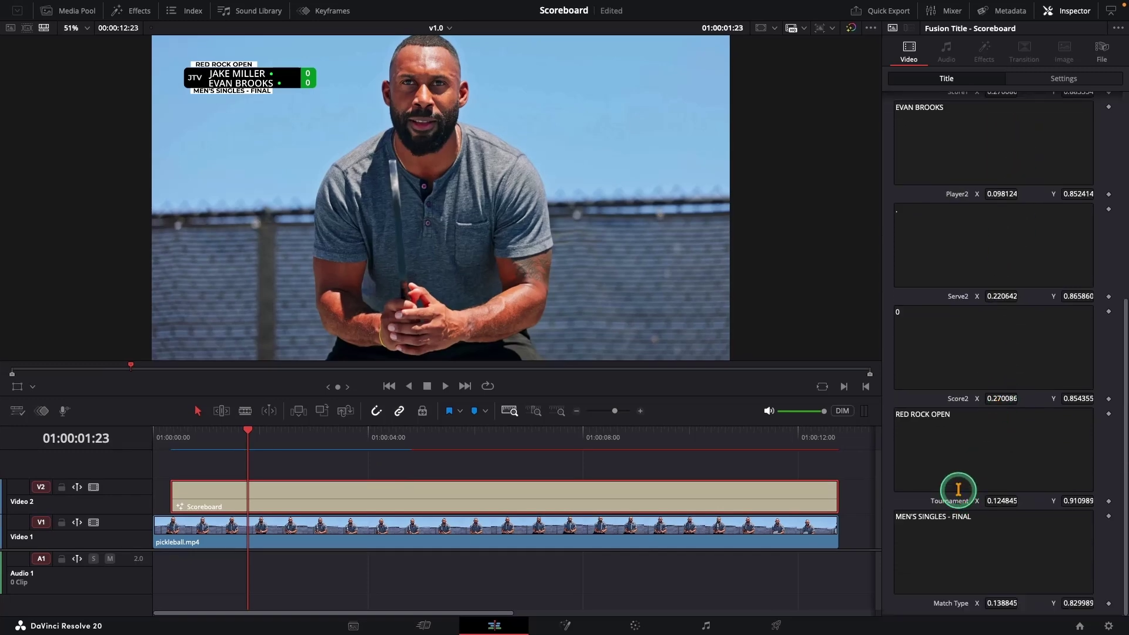
# - Add opening keyframes for Serve1 and Serve2 just after the clip start
pyautogui.click(980, 431)
pyautogui.scroll(1, 971, 371)
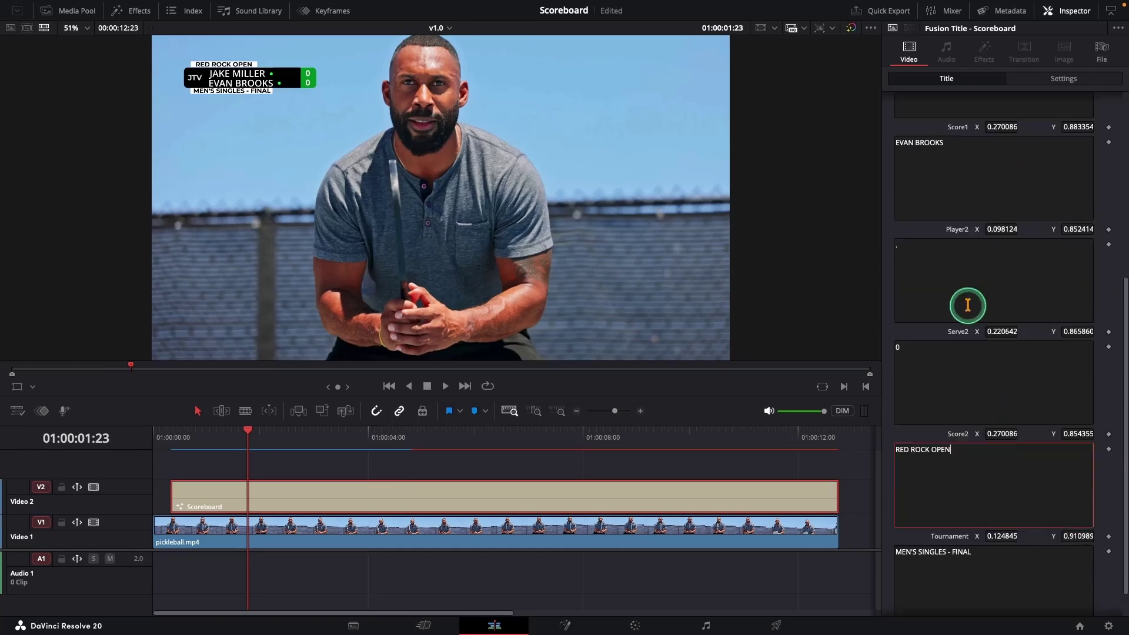
pyautogui.scroll(2, 959, 307)
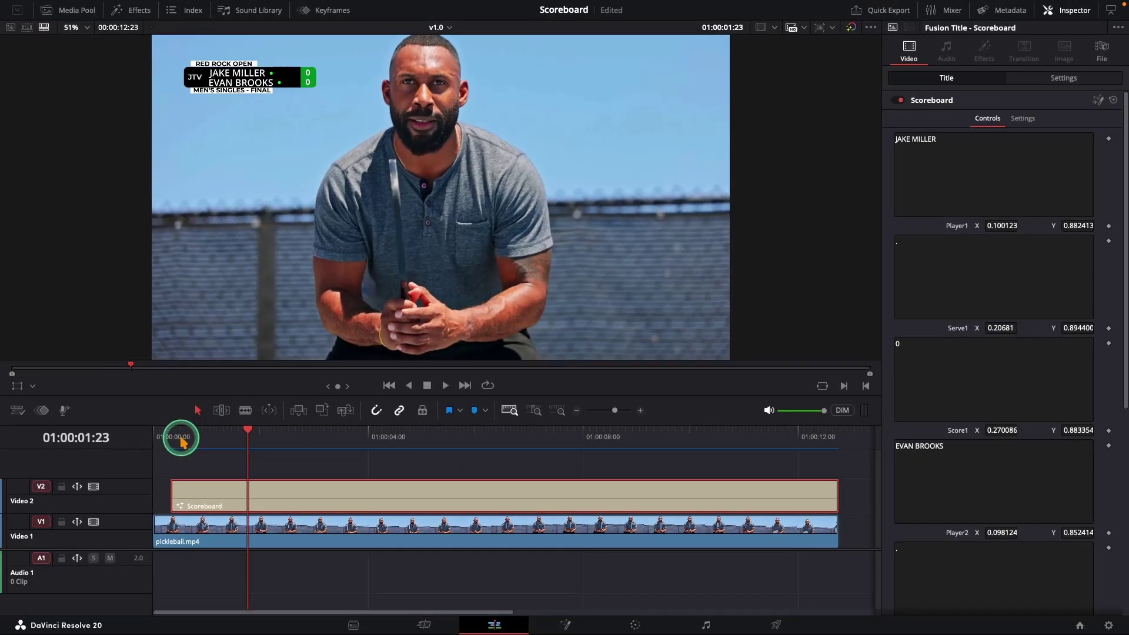
pyautogui.moveTo(181, 441); pyautogui.dragTo(172, 436)
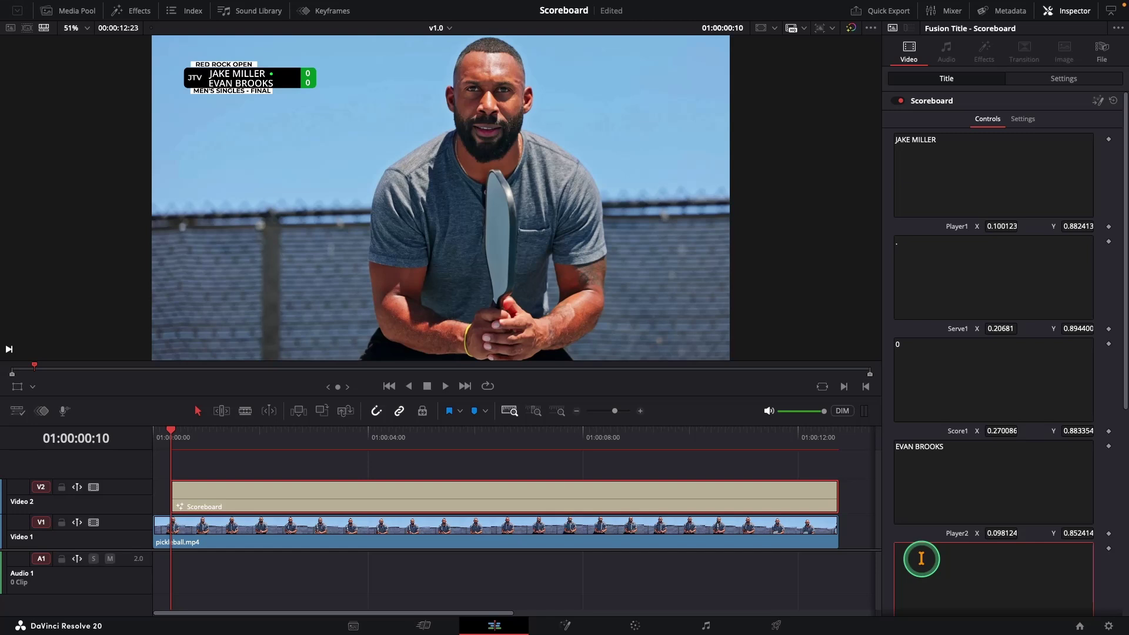
pyautogui.click(1108, 240)
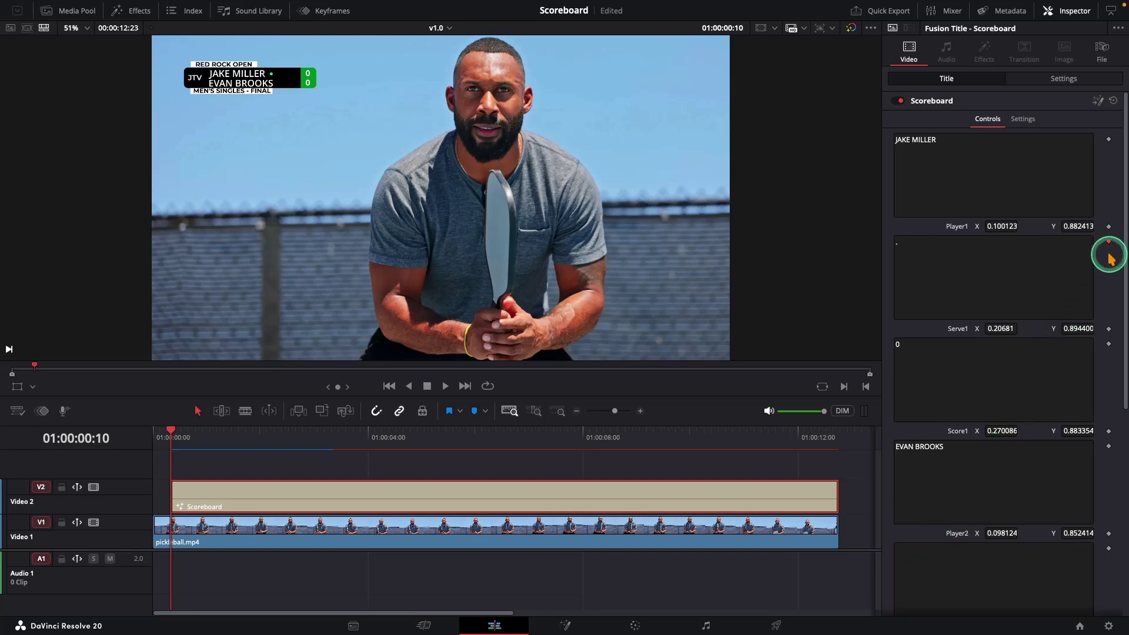
pyautogui.scroll(-3, 1108, 497)
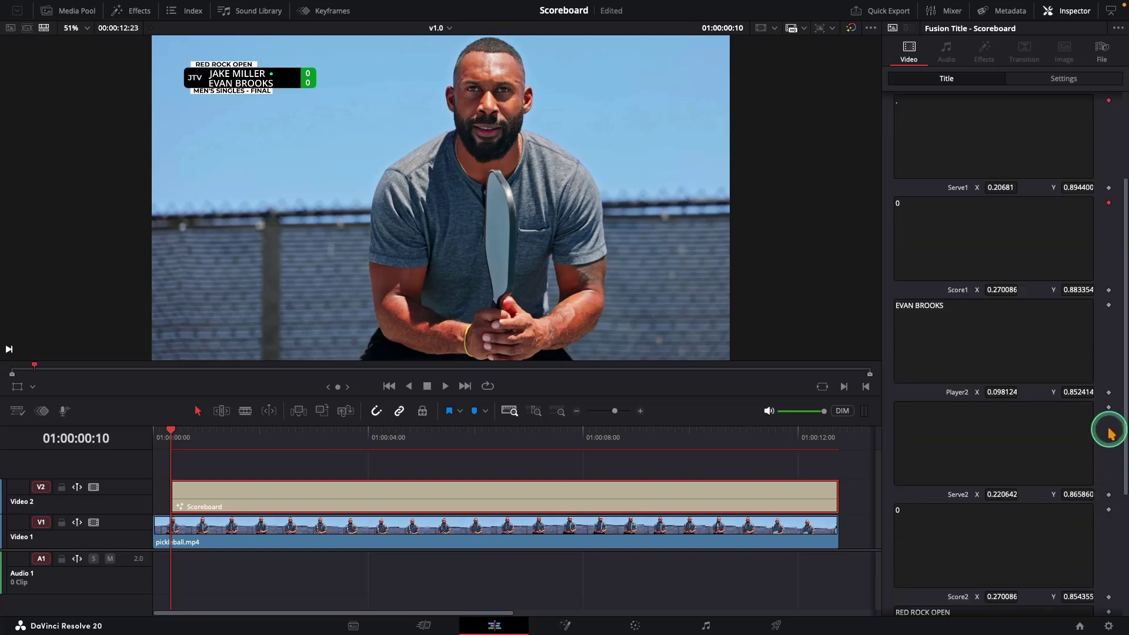
pyautogui.click(1108, 408)
pyautogui.scroll(3, 1014, 460)
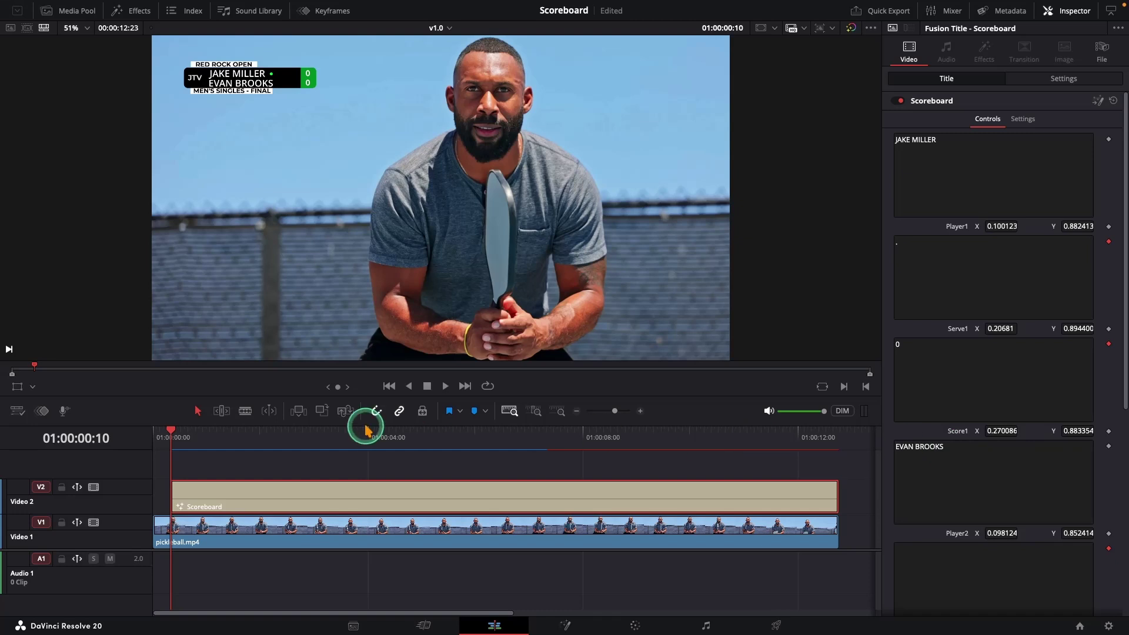
pyautogui.click(224, 441)
pyautogui.moveTo(224, 444); pyautogui.dragTo(237, 449)
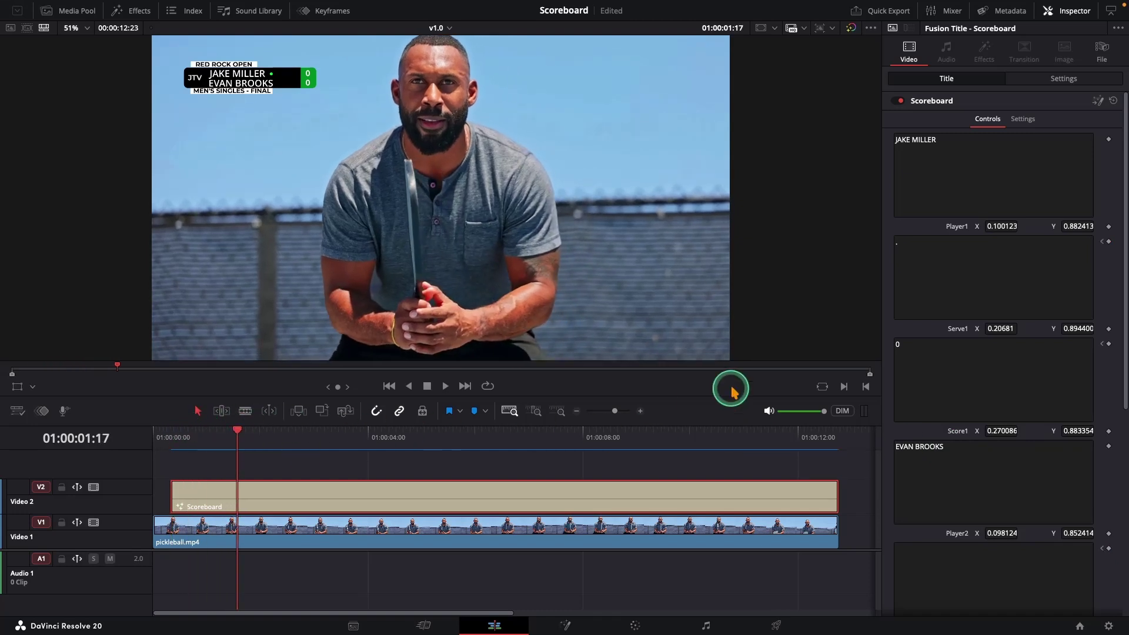
pyautogui.click(916, 345)
pyautogui.write('1')
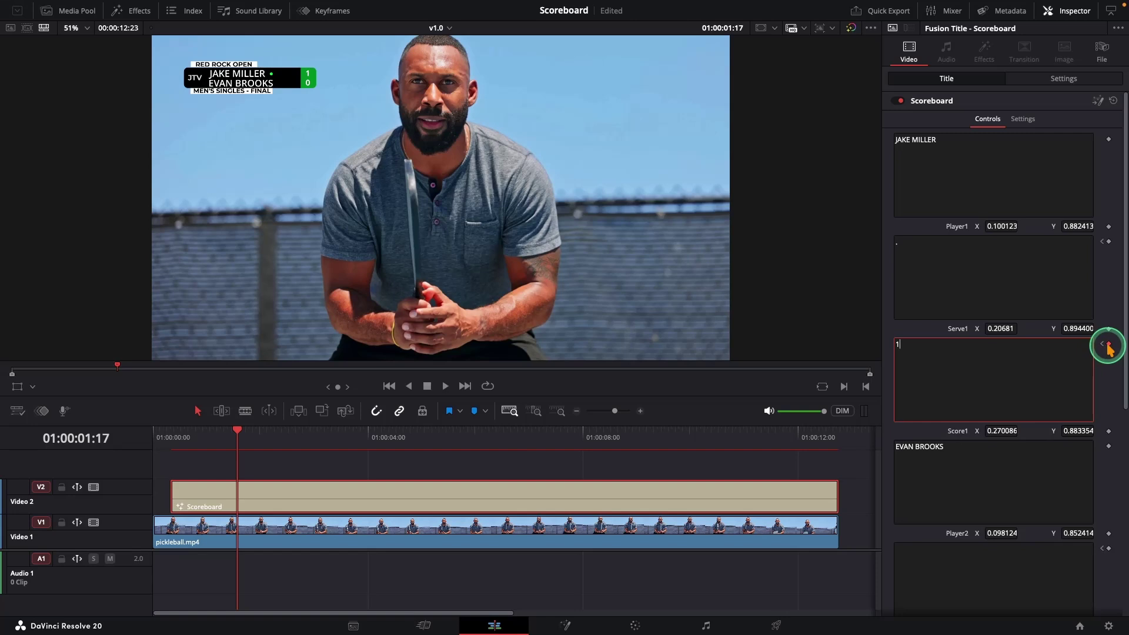
pyautogui.press('BackSpace')
pyautogui.write('0')
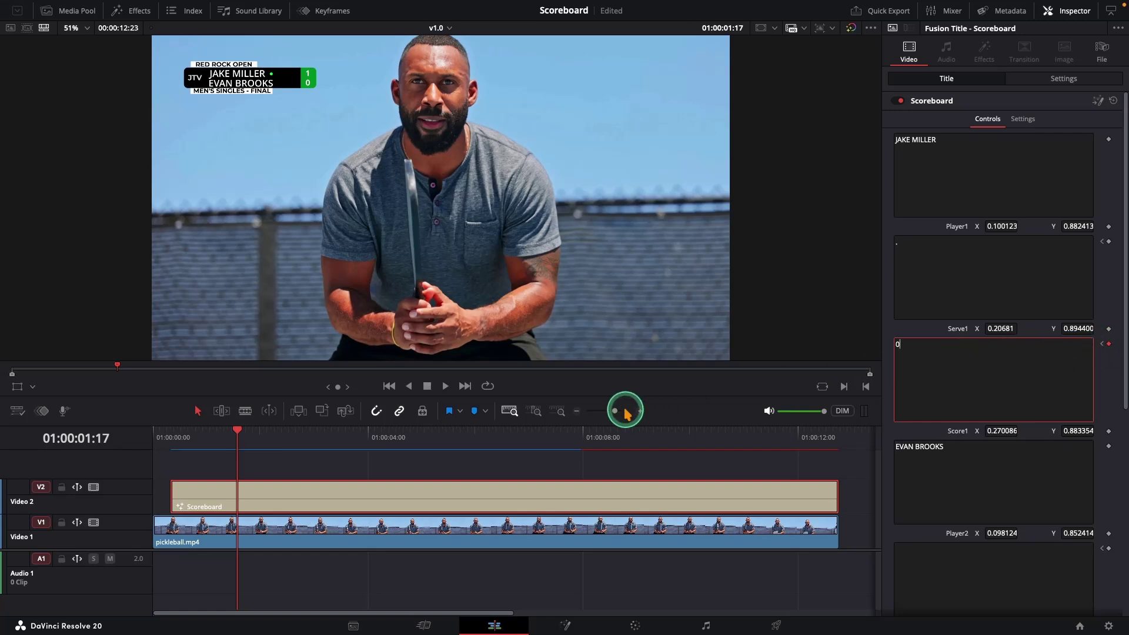
pyautogui.moveTo(258, 436); pyautogui.dragTo(333, 451)
pyautogui.scroll(-2, 1046, 575)
pyautogui.click(960, 502)
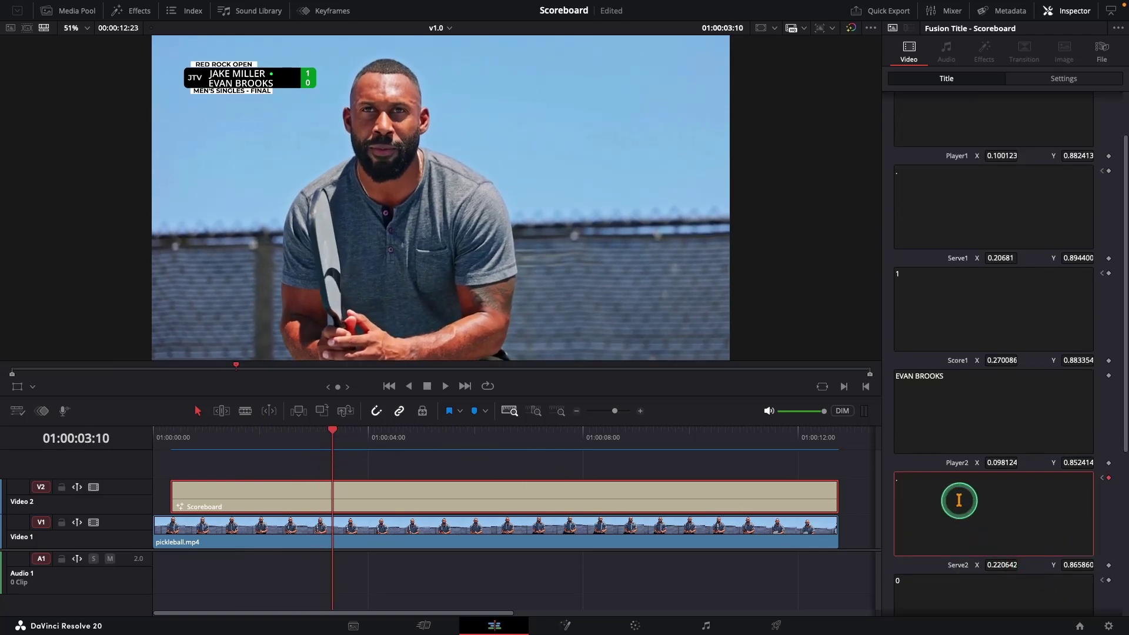
pyautogui.write('.')
pyautogui.click(940, 180)
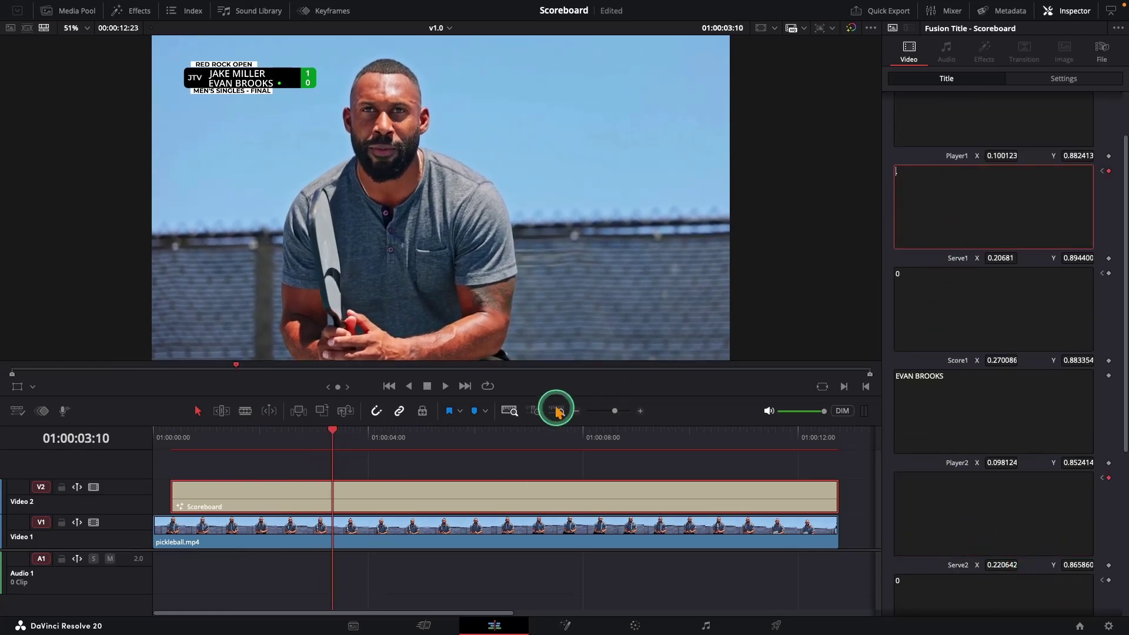
pyautogui.moveTo(388, 433); pyautogui.dragTo(418, 444)
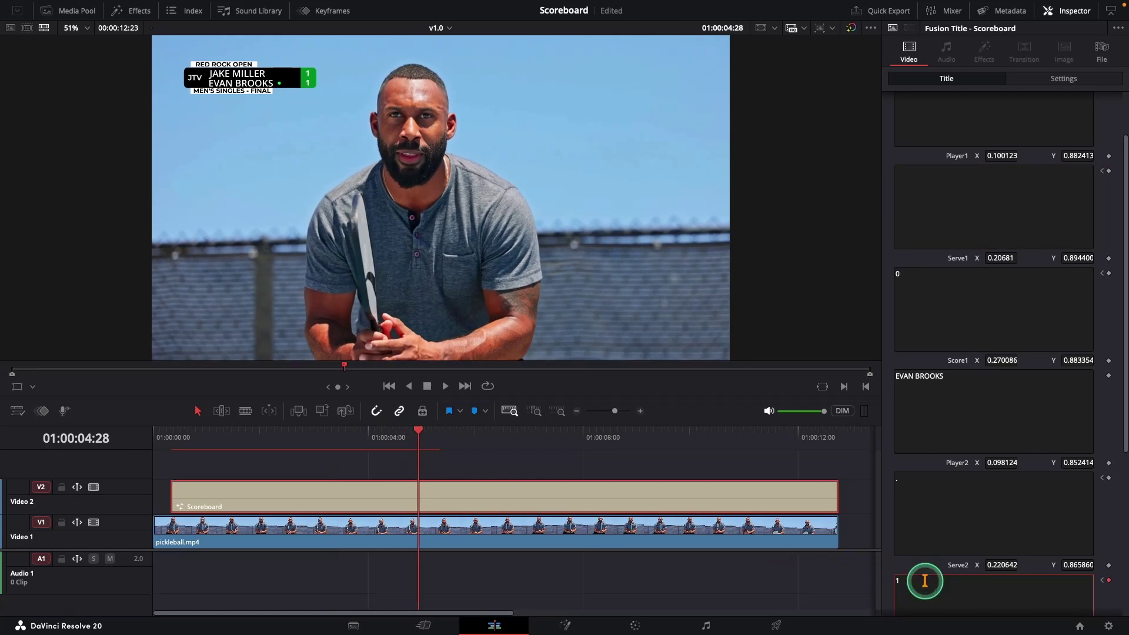
pyautogui.click(155, 439)
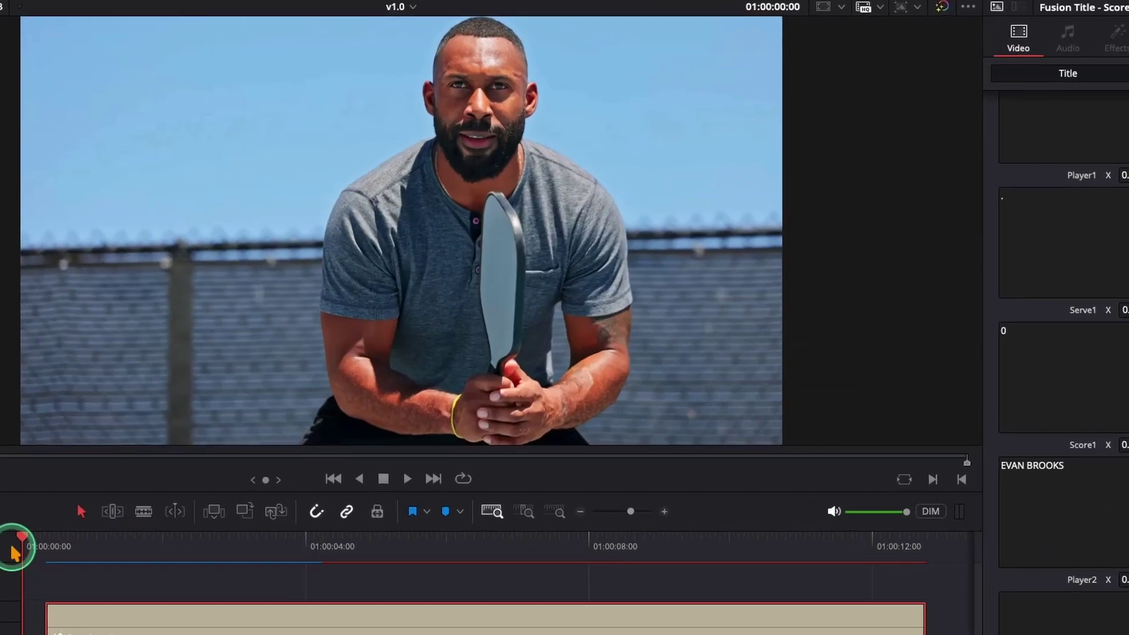
pyautogui.press('space')
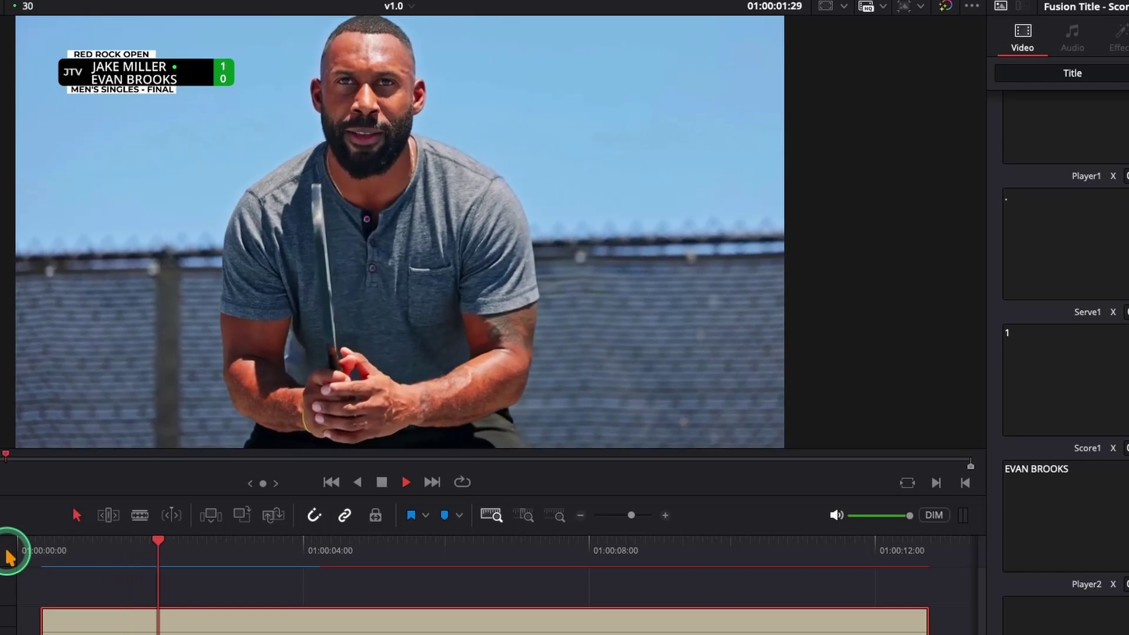